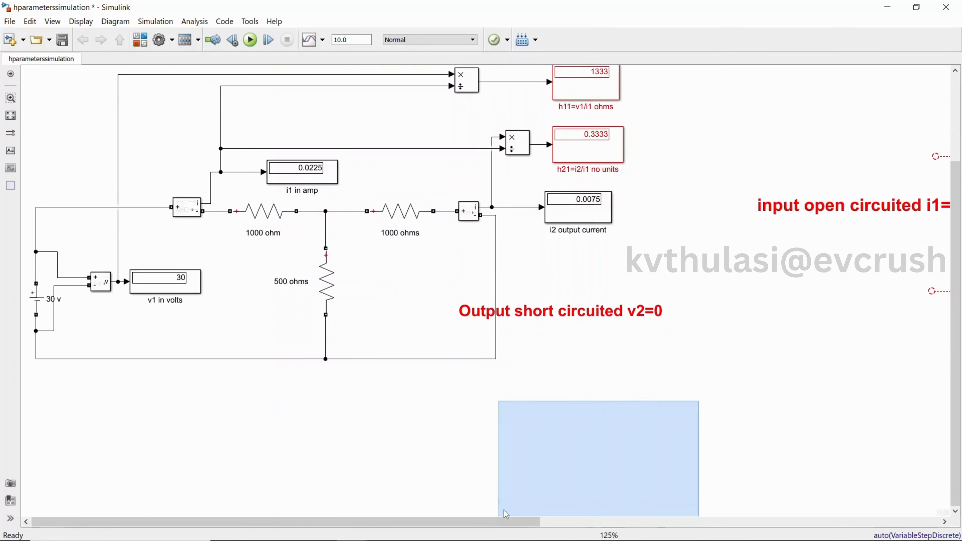
Review the existing h-parameter model by scrolling across its short-circuit and open-circuit circuits
{"action": "left_click_drag", "start_coordinate": [501, 522], "coordinate": [932, 521]}
{"action": "left_click_drag", "start_coordinate": [960, 340], "coordinate": [959, 259]}
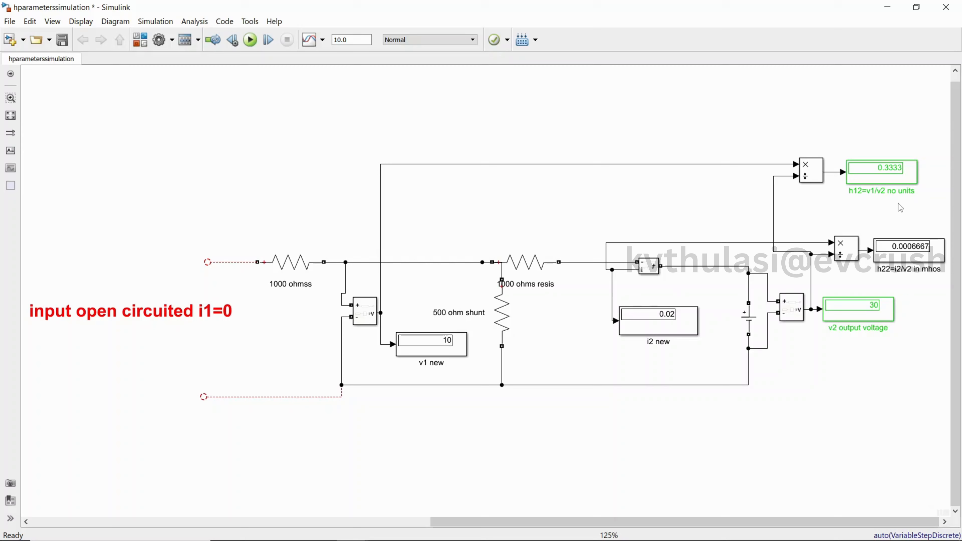
{"action": "left_click", "coordinate": [880, 273]}
{"action": "left_click", "coordinate": [700, 470]}
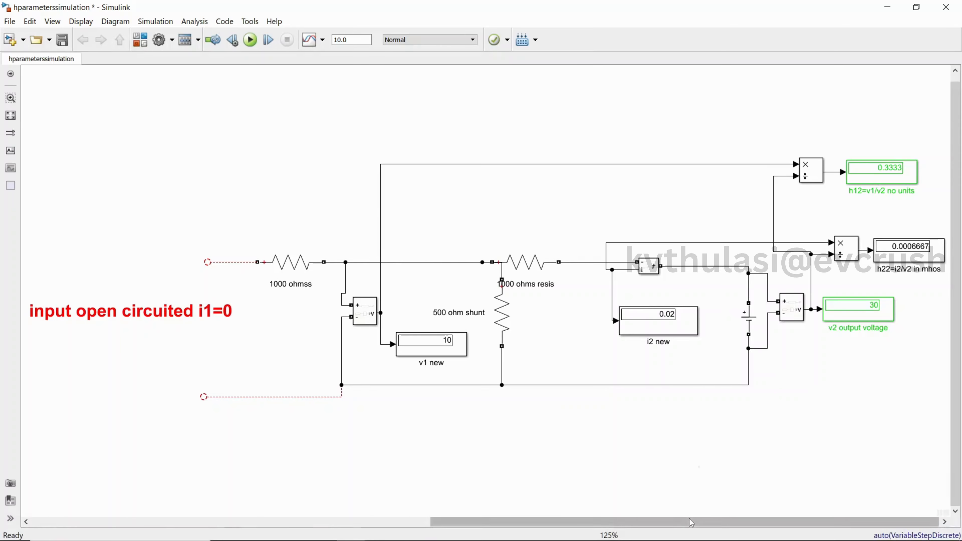
{"action": "left_click_drag", "start_coordinate": [691, 523], "coordinate": [296, 532]}
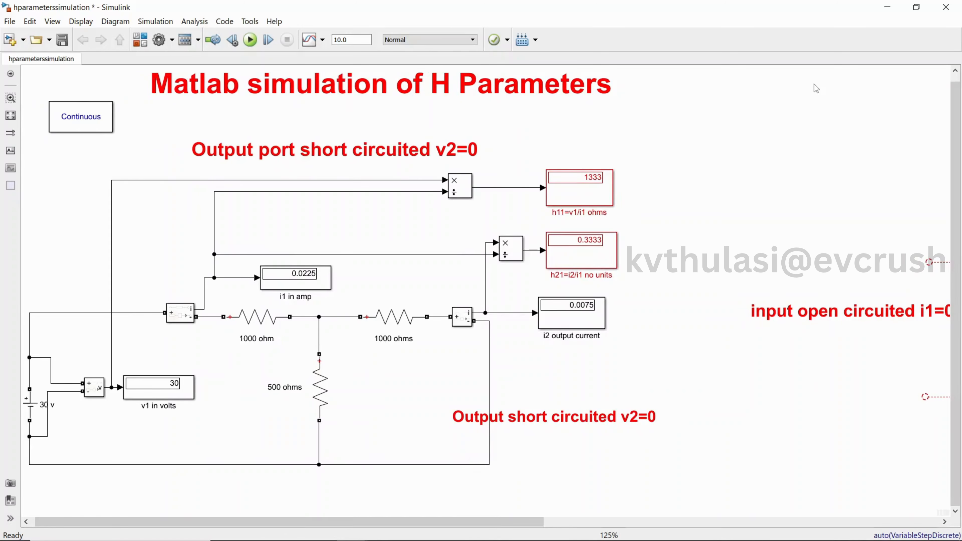
Create a new blank Simulink model from MATLAB
{"action": "left_click", "coordinate": [884, 9]}
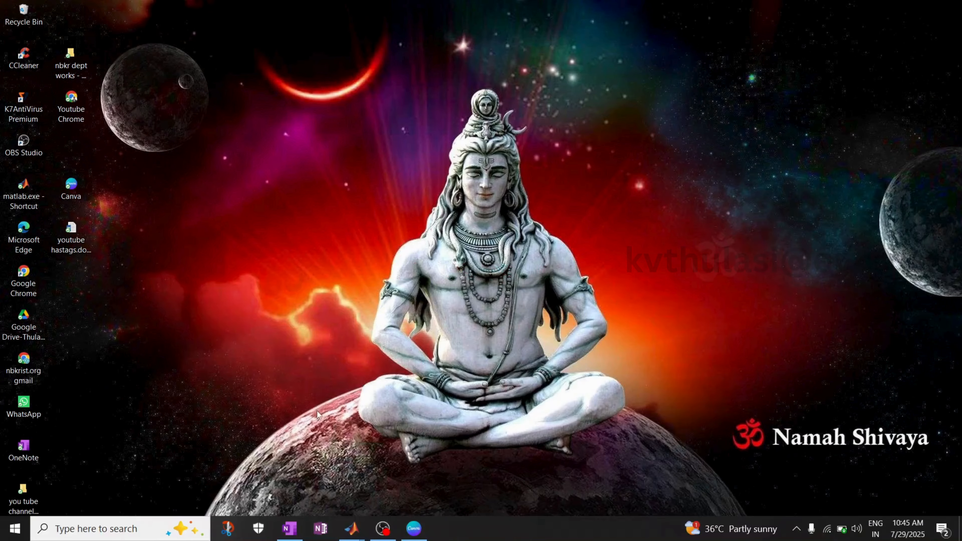
{"action": "left_click", "coordinate": [315, 479]}
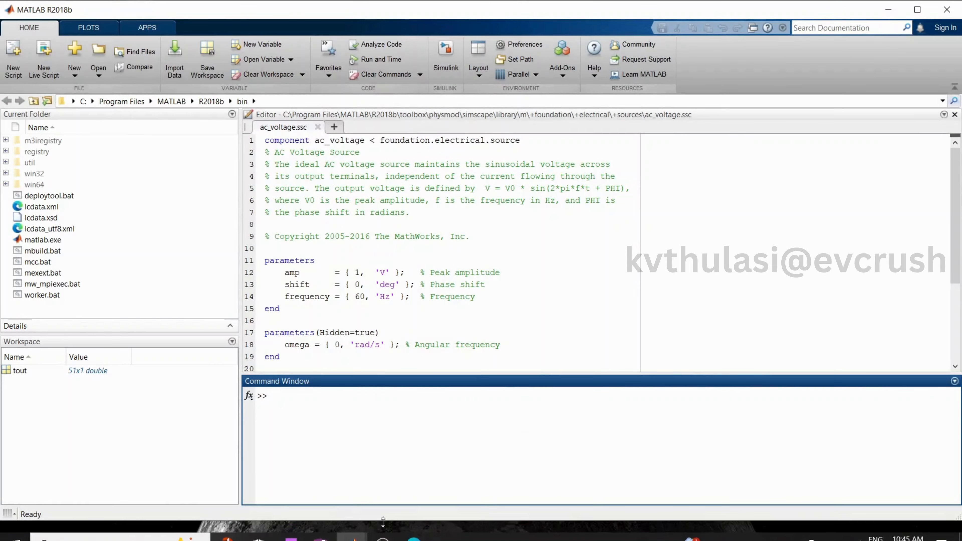
{"action": "left_click", "coordinate": [440, 55]}
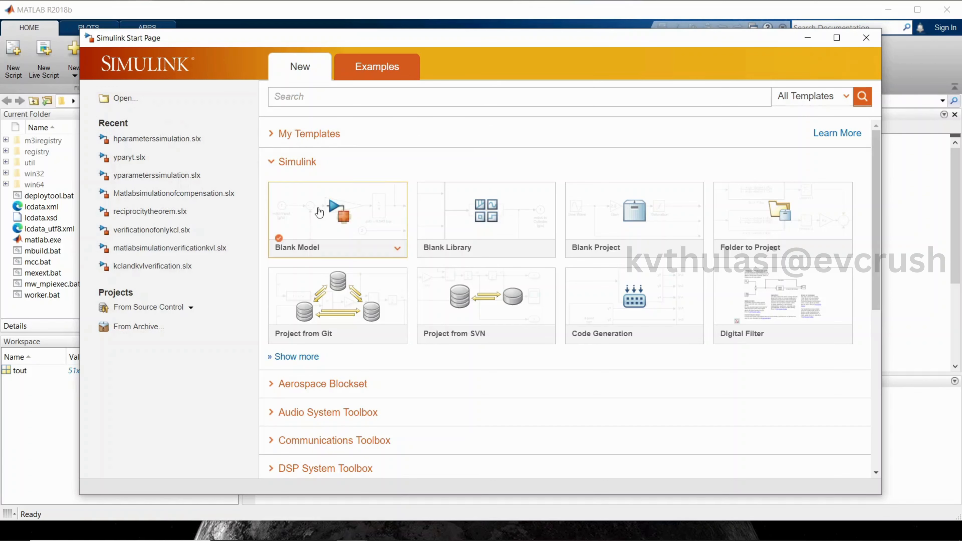
{"action": "left_click", "coordinate": [320, 211]}
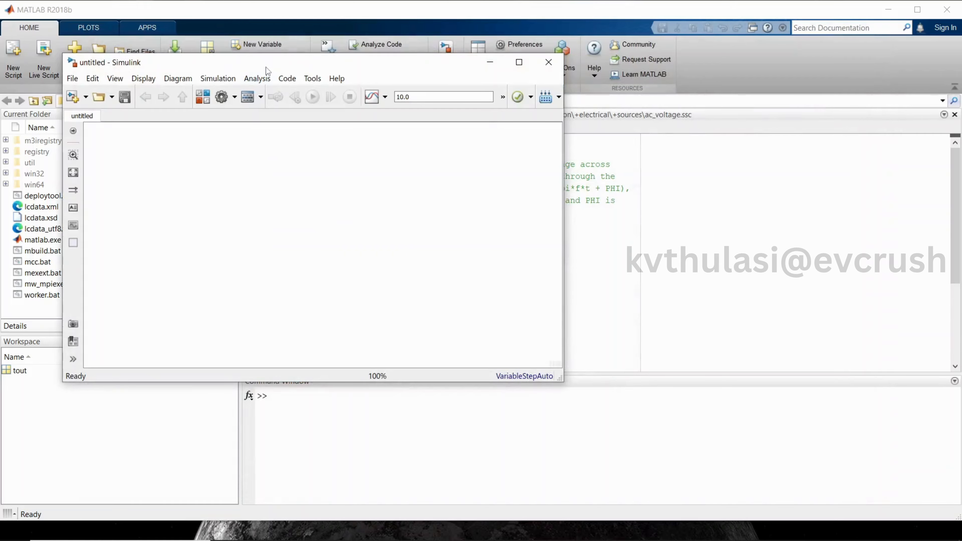
Move and resize the untitled model window to occupy the right part of the screen
{"action": "left_click_drag", "start_coordinate": [268, 70], "coordinate": [792, 75]}
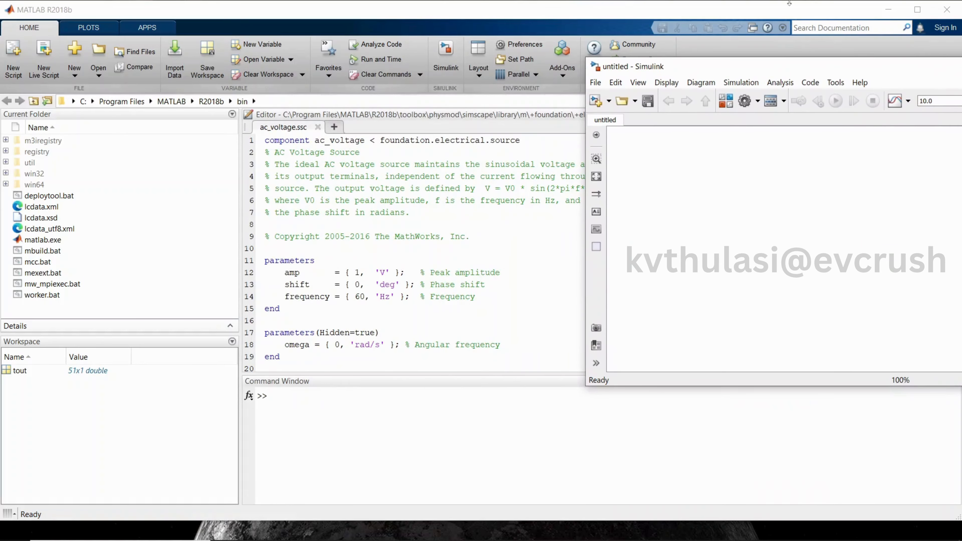
{"action": "left_click", "coordinate": [887, 10]}
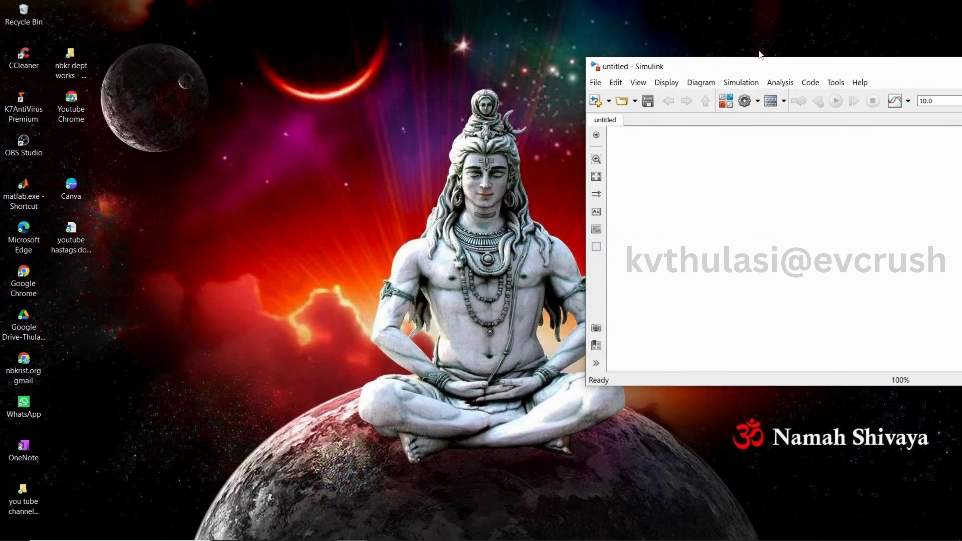
{"action": "left_click_drag", "start_coordinate": [722, 76], "coordinate": [587, 31]}
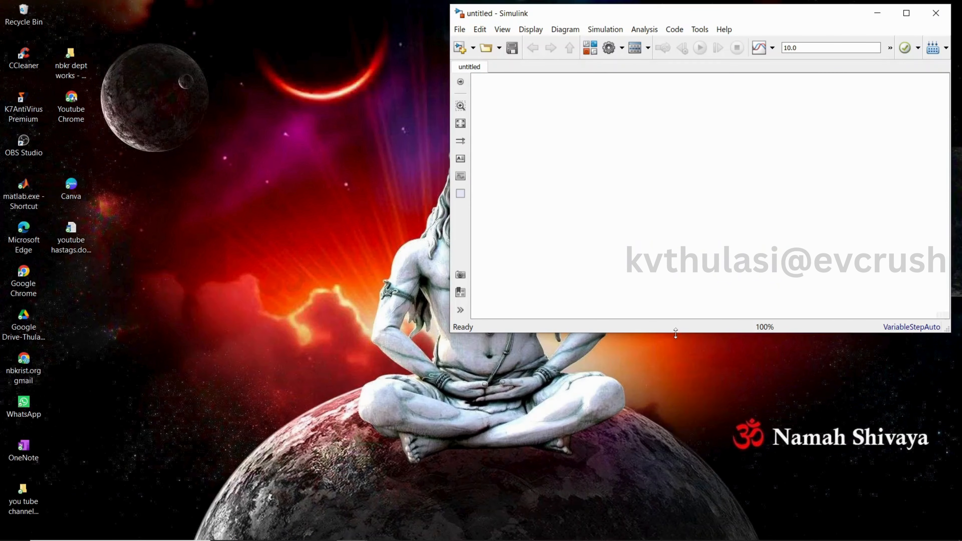
{"action": "left_click_drag", "start_coordinate": [676, 333], "coordinate": [678, 530]}
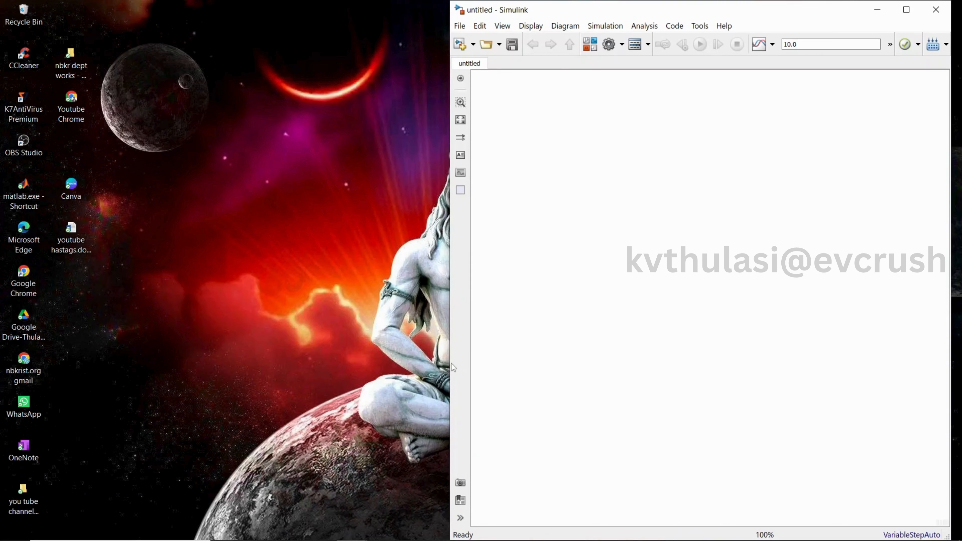
{"action": "left_click_drag", "start_coordinate": [449, 362], "coordinate": [330, 362]}
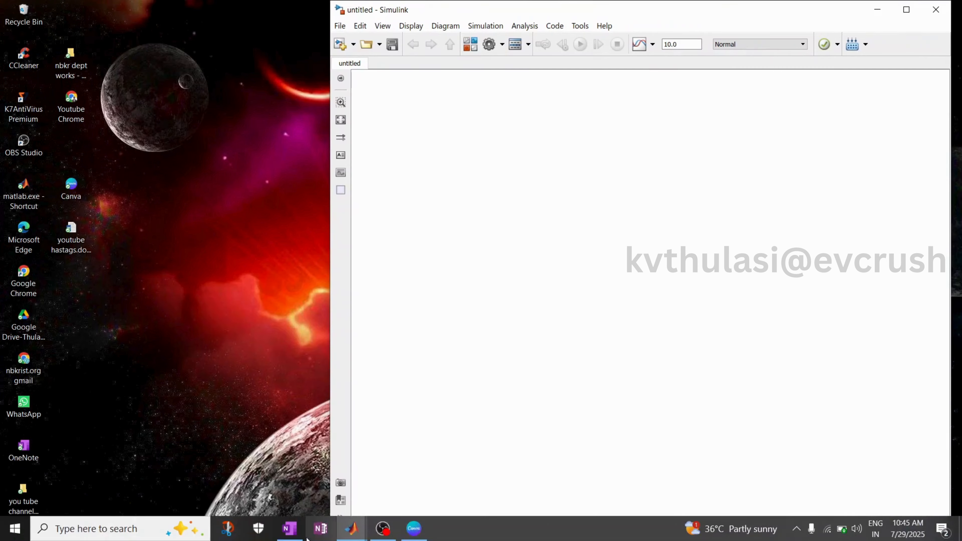
Arrange the h-parameter model window beside the untitled model window for reference
{"action": "mouse_move", "coordinate": [351, 529]}
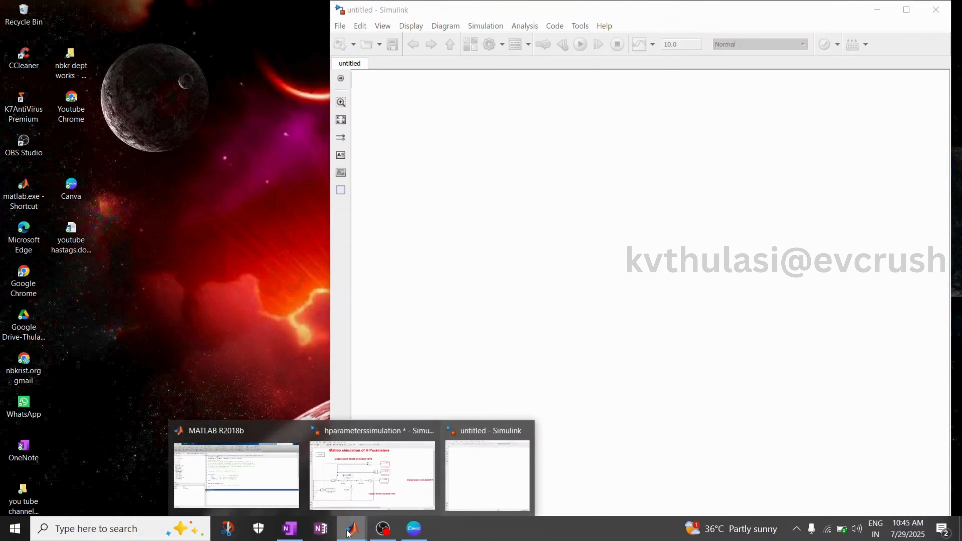
{"action": "left_click", "coordinate": [355, 489]}
{"action": "left_click", "coordinate": [918, 12]}
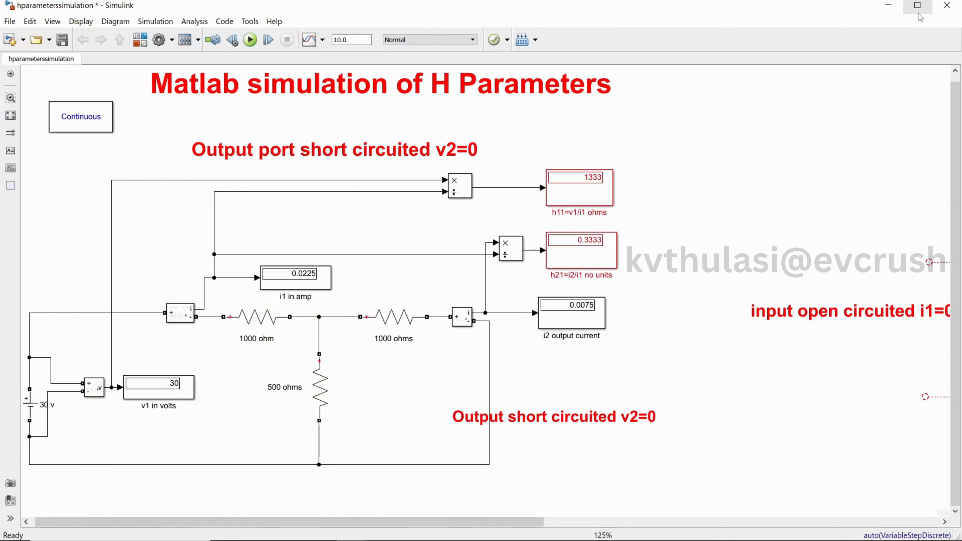
{"action": "left_click", "coordinate": [918, 6]}
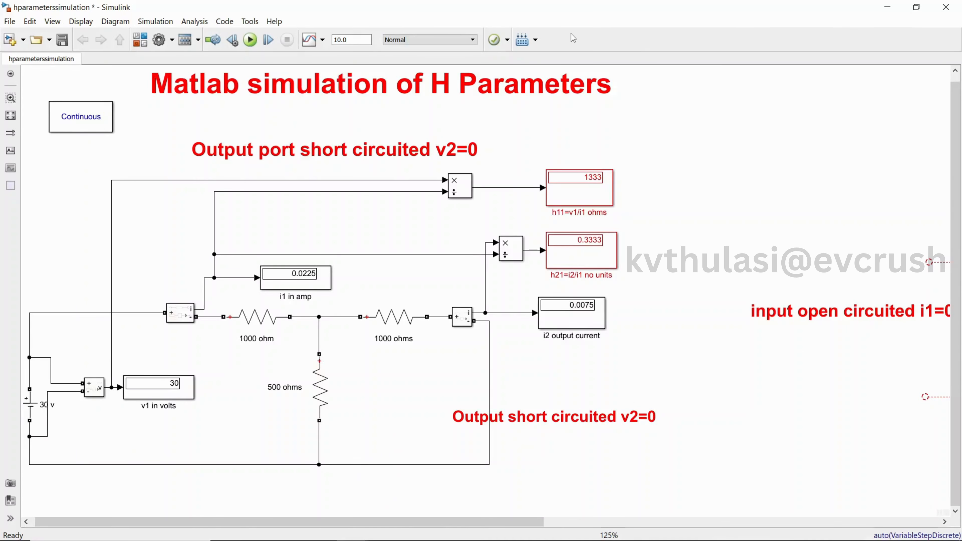
{"action": "left_click_drag", "start_coordinate": [578, 12], "coordinate": [486, 28]}
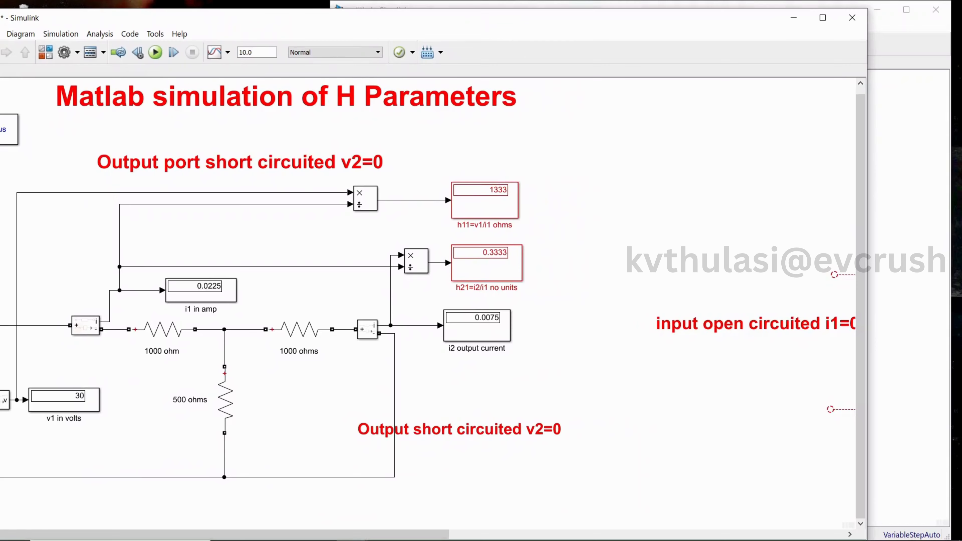
{"action": "left_click_drag", "start_coordinate": [868, 243], "coordinate": [606, 244]}
{"action": "left_click", "coordinate": [407, 90]}
{"action": "left_click_drag", "start_coordinate": [328, 25], "coordinate": [412, 30]}
{"action": "left_click", "coordinate": [796, 184]}
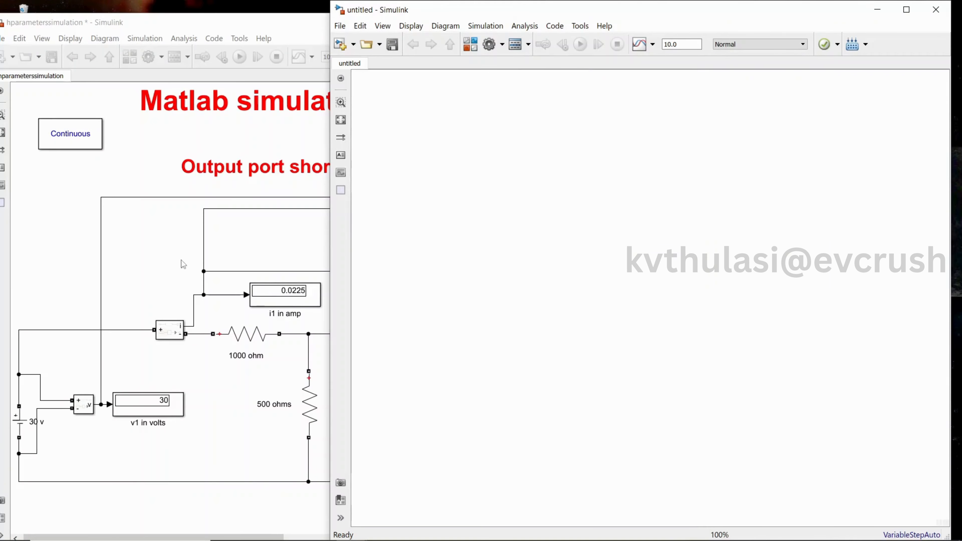
{"action": "left_click", "coordinate": [170, 258]}
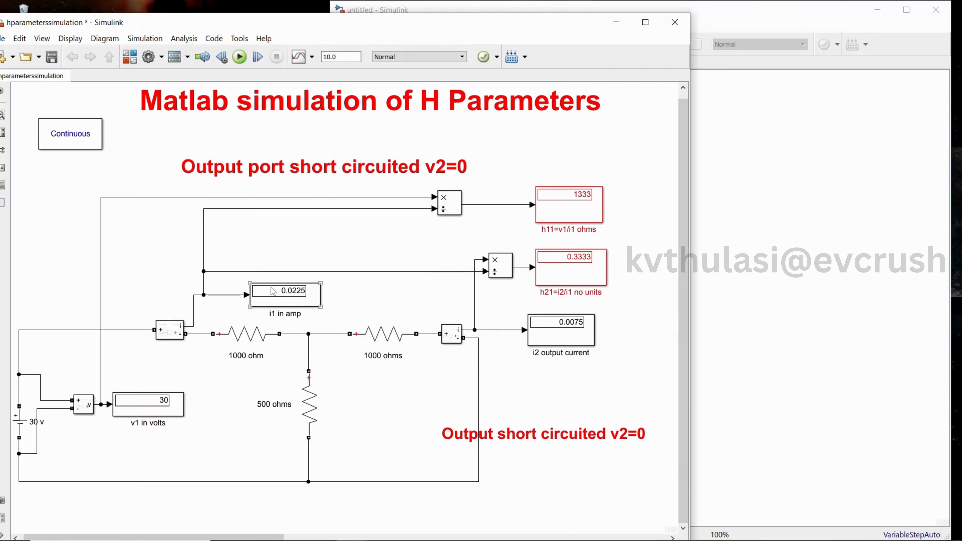
{"action": "left_click", "coordinate": [829, 215]}
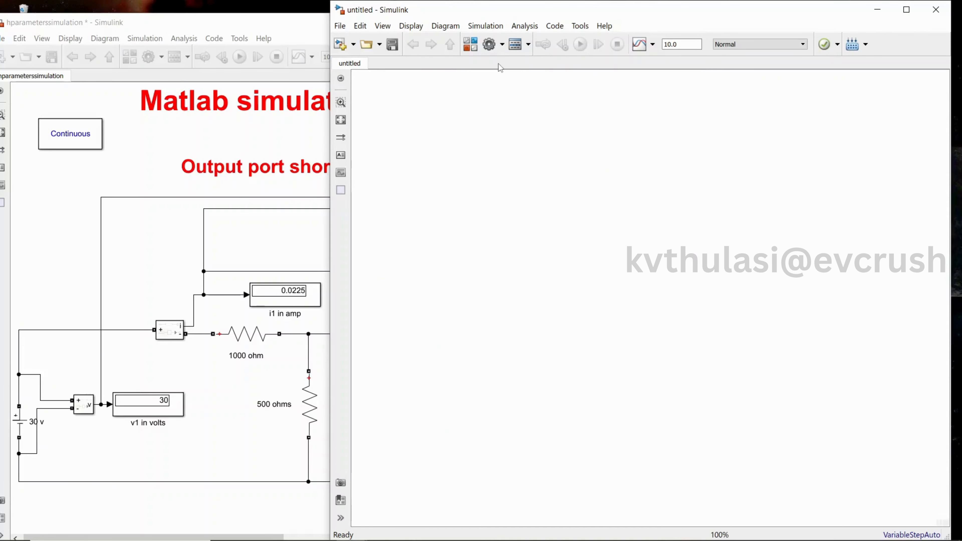
Open the Library Browser and expand Simscape > Electrical > Specialized Power Systems > Fundamental Blocks
{"action": "left_click", "coordinate": [472, 50]}
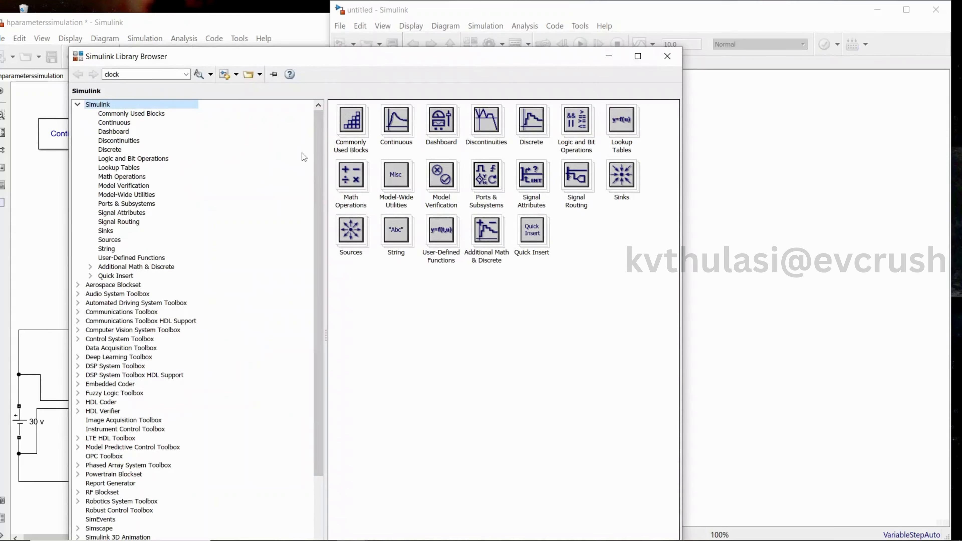
{"action": "left_click_drag", "start_coordinate": [320, 315], "coordinate": [321, 422]}
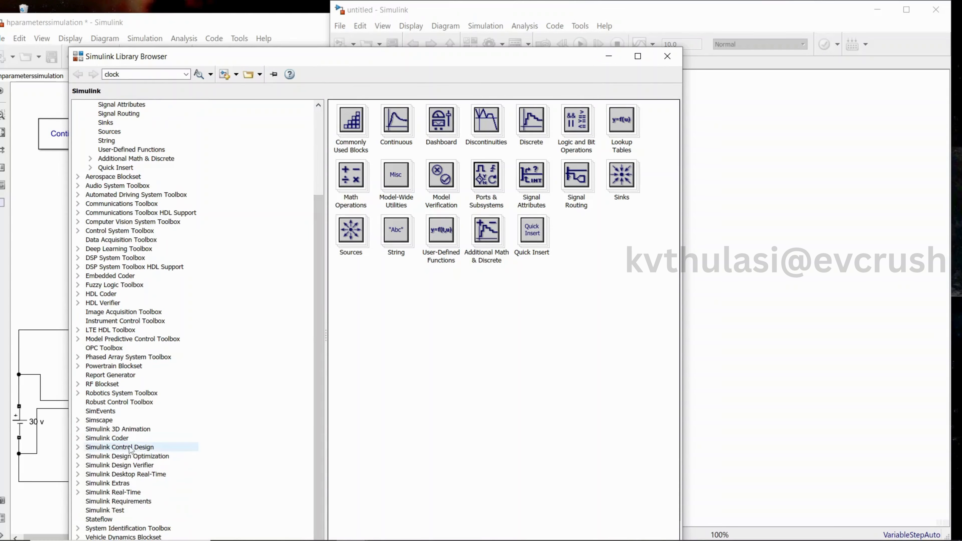
{"action": "left_click", "coordinate": [78, 420]}
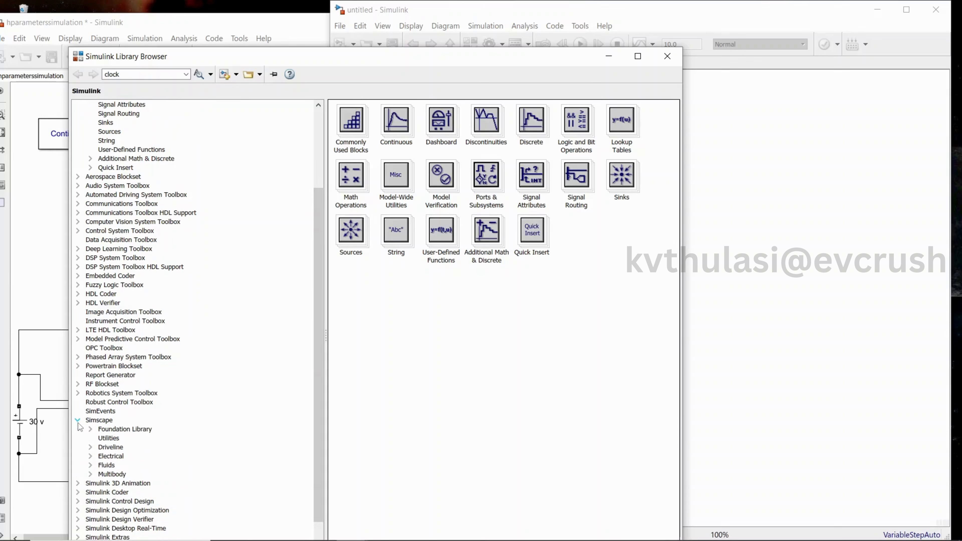
{"action": "left_click", "coordinate": [89, 457]}
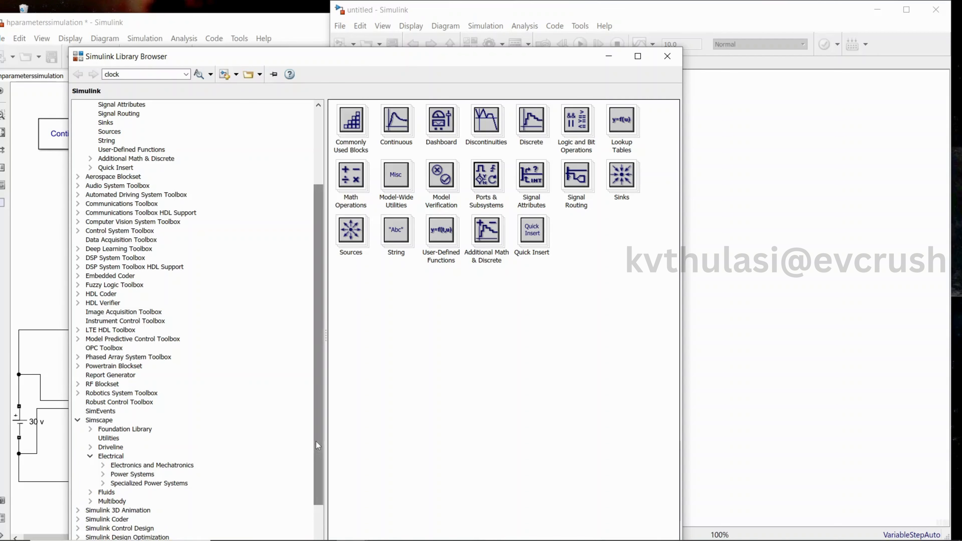
{"action": "left_click_drag", "start_coordinate": [315, 441], "coordinate": [315, 503]}
{"action": "left_click", "coordinate": [104, 402]}
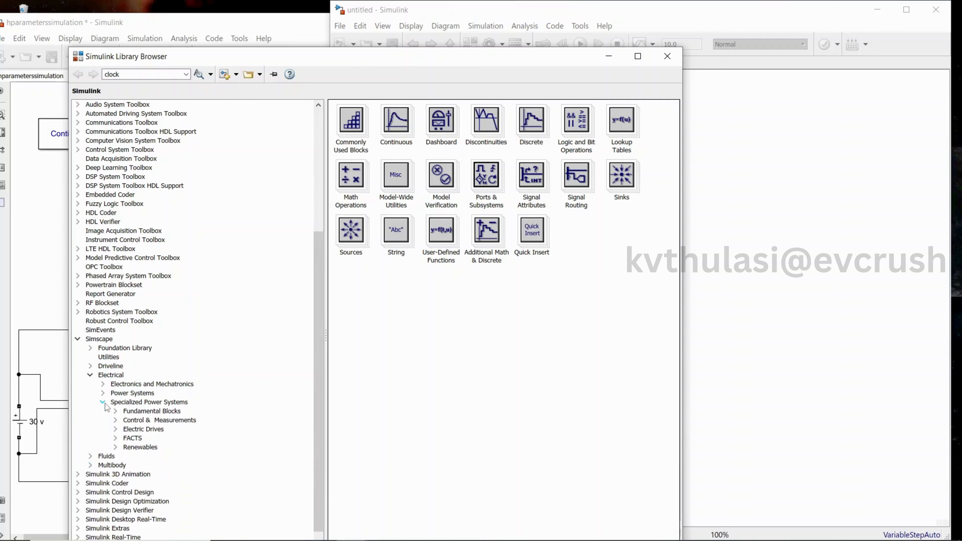
{"action": "left_click", "coordinate": [115, 411]}
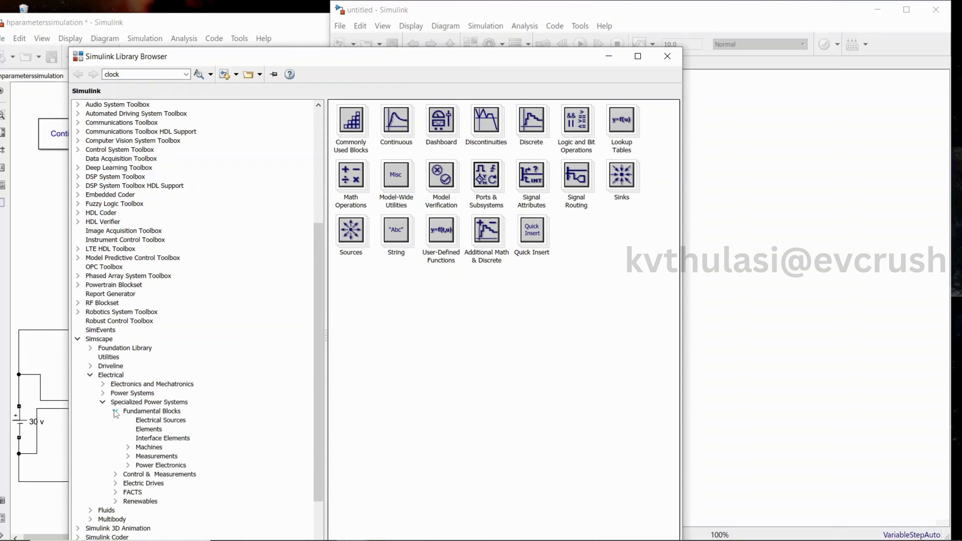
{"action": "left_click", "coordinate": [127, 413]}
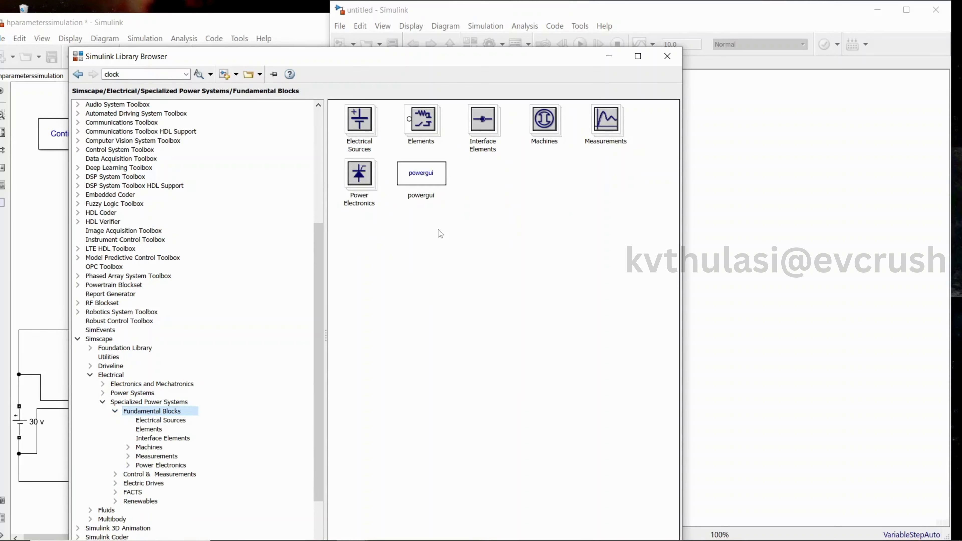
Add a powergui block to the new model near its top
{"action": "left_click", "coordinate": [432, 181]}
{"action": "left_click_drag", "start_coordinate": [436, 182], "coordinate": [720, 150]}
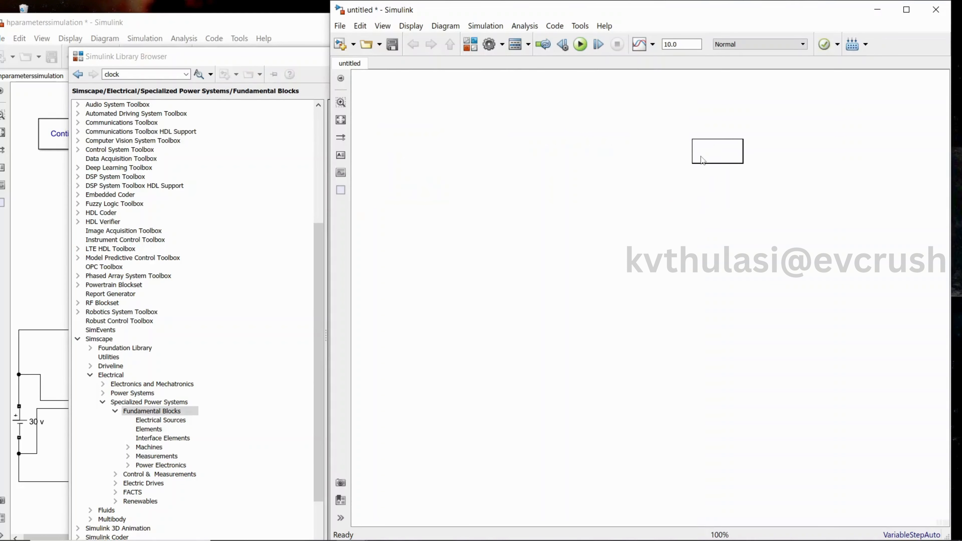
{"action": "left_click", "coordinate": [201, 56]}
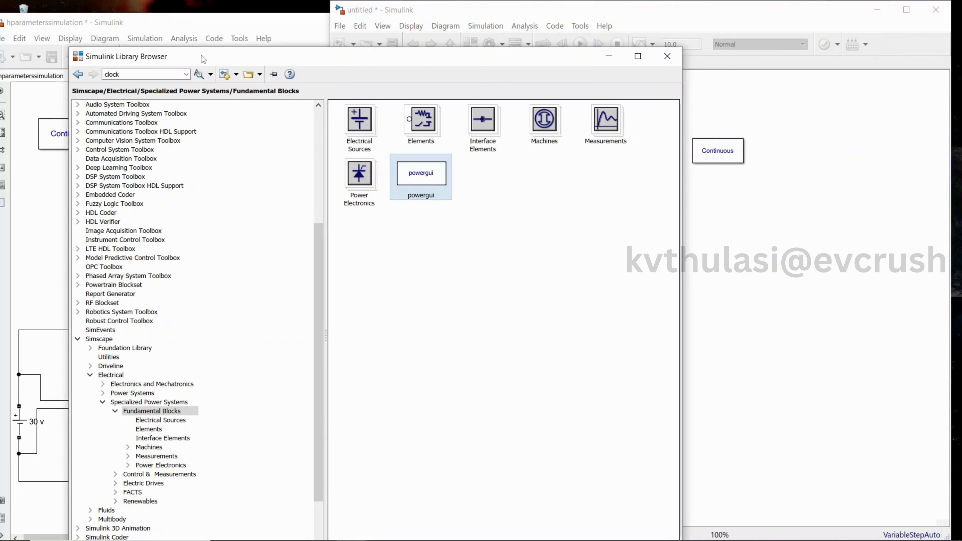
Open Electrical Sources and place a DC Voltage Source block in the new model
{"action": "double_click", "coordinate": [363, 143]}
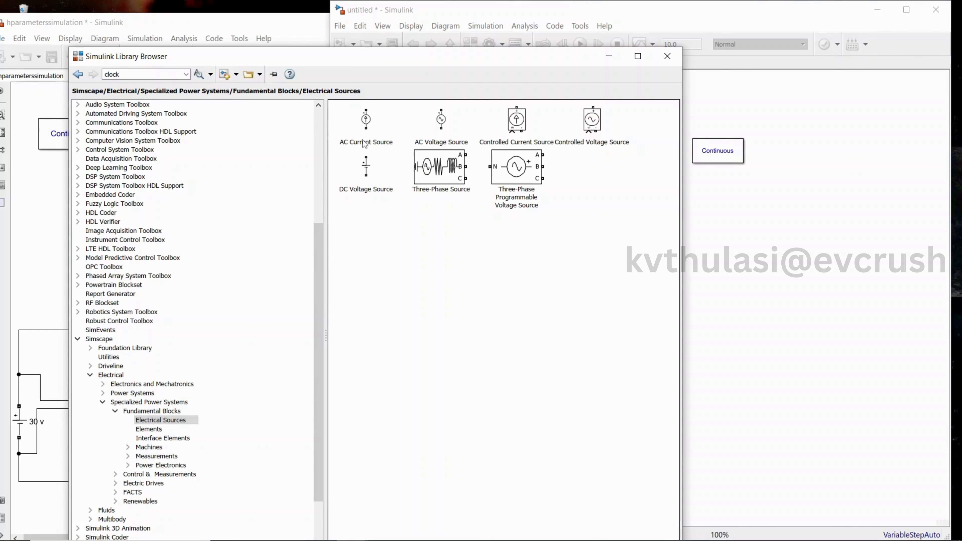
{"action": "left_click_drag", "start_coordinate": [367, 176], "coordinate": [697, 268]}
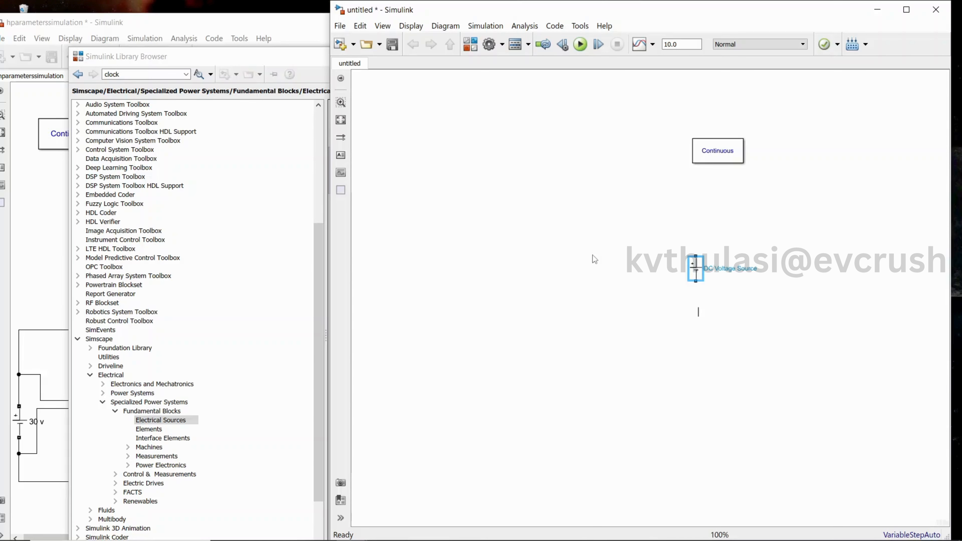
{"action": "left_click", "coordinate": [396, 144]}
{"action": "left_click", "coordinate": [272, 68]}
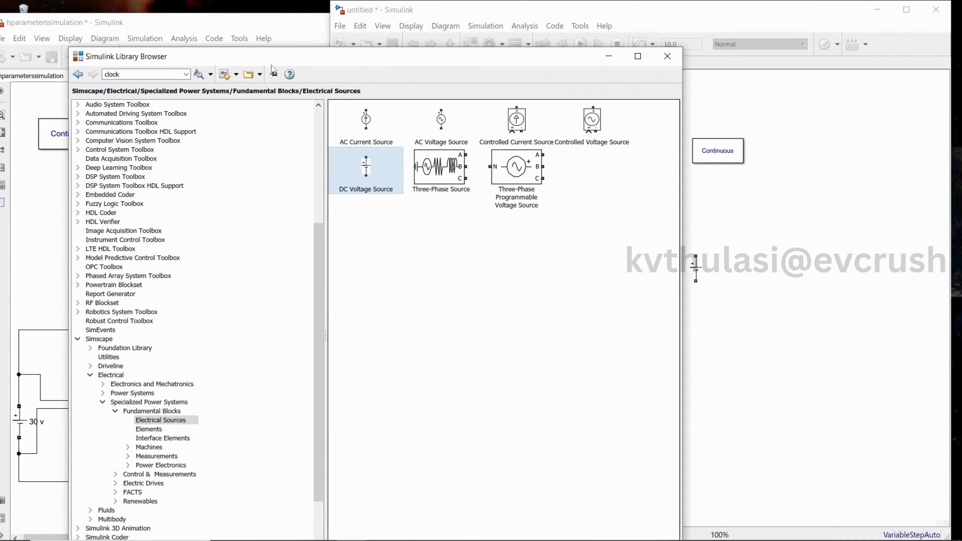
Open Elements and place a Series RLC Branch block to the right of the DC source
{"action": "left_click", "coordinate": [163, 420]}
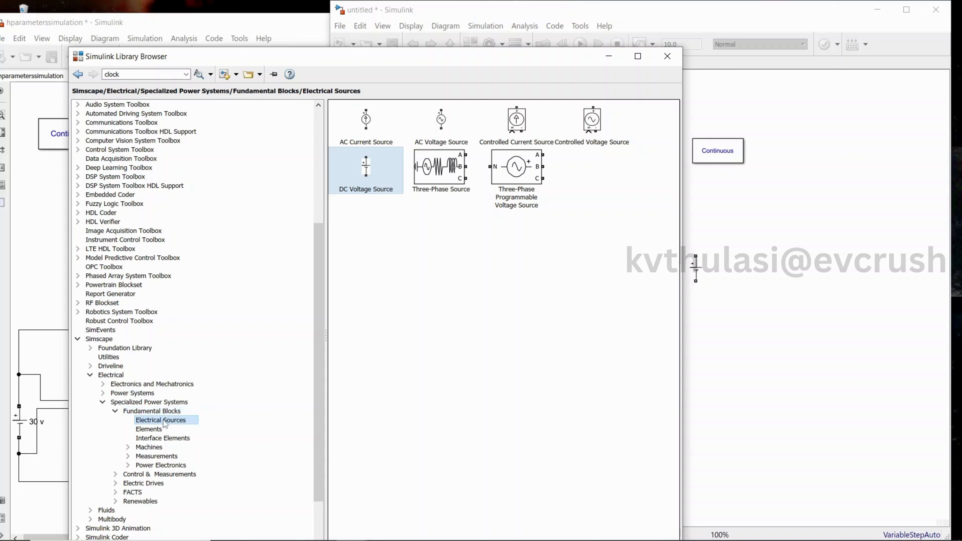
{"action": "left_click", "coordinate": [159, 429]}
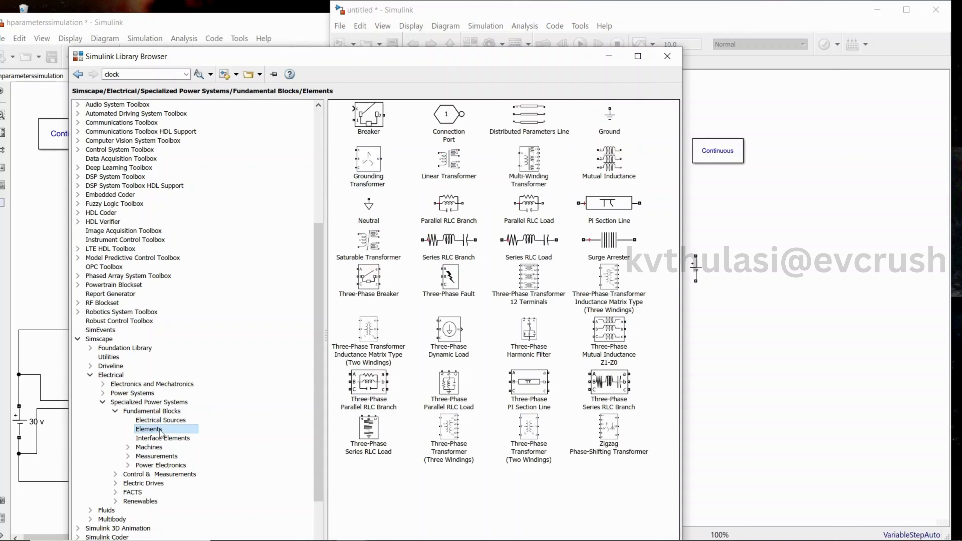
{"action": "left_click", "coordinate": [462, 252]}
{"action": "left_click_drag", "start_coordinate": [462, 253], "coordinate": [750, 245]}
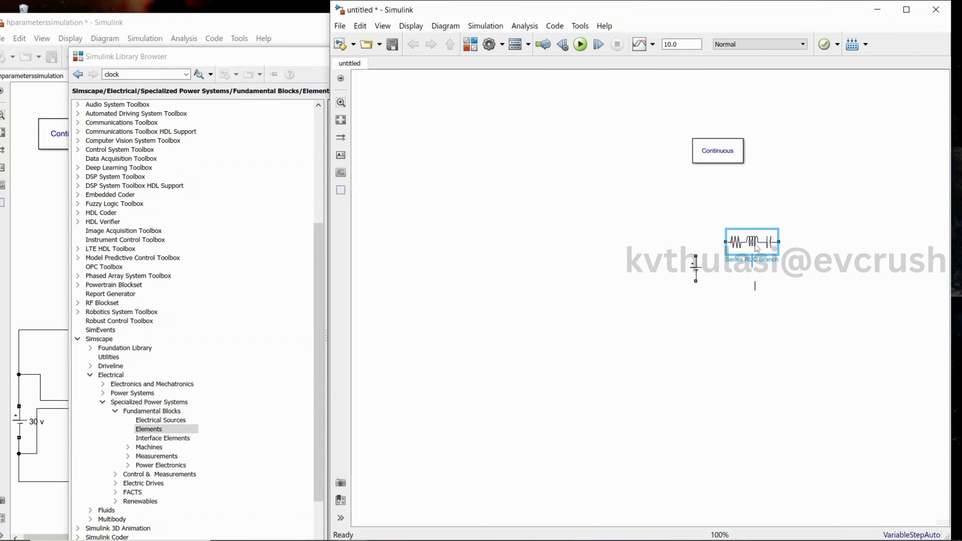
{"action": "left_click", "coordinate": [620, 244]}
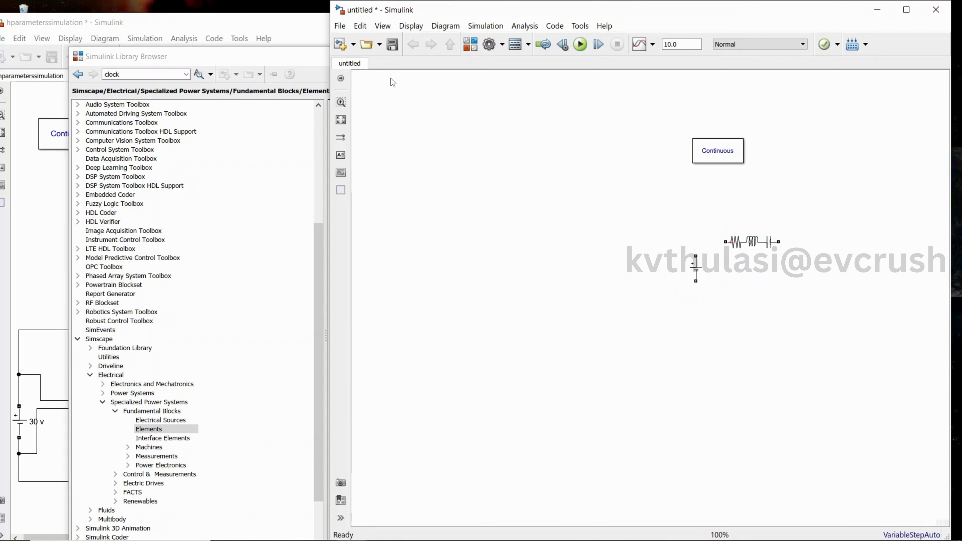
Open Measurements and place a Current Measurement block and a Voltage Measurement block in the new model
{"action": "left_click", "coordinate": [282, 58]}
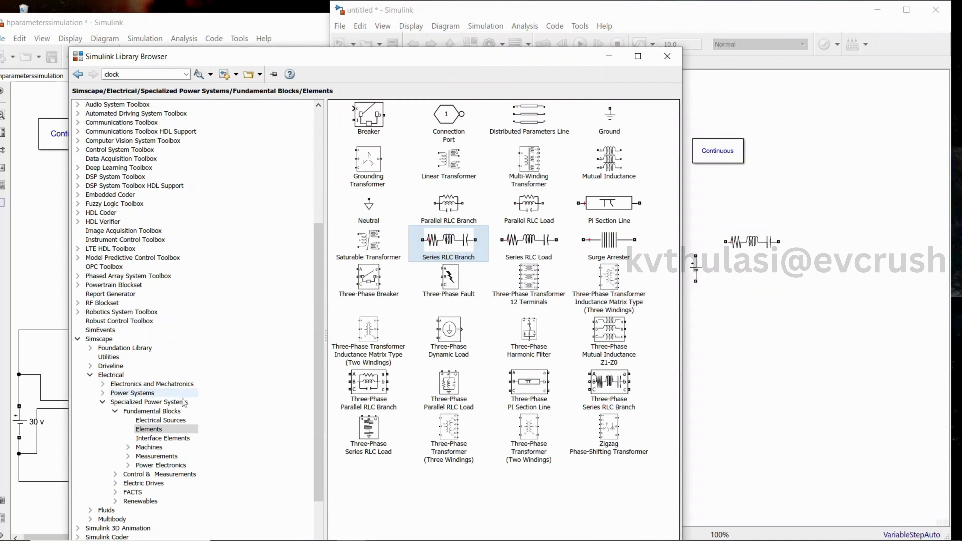
{"action": "left_click", "coordinate": [156, 456]}
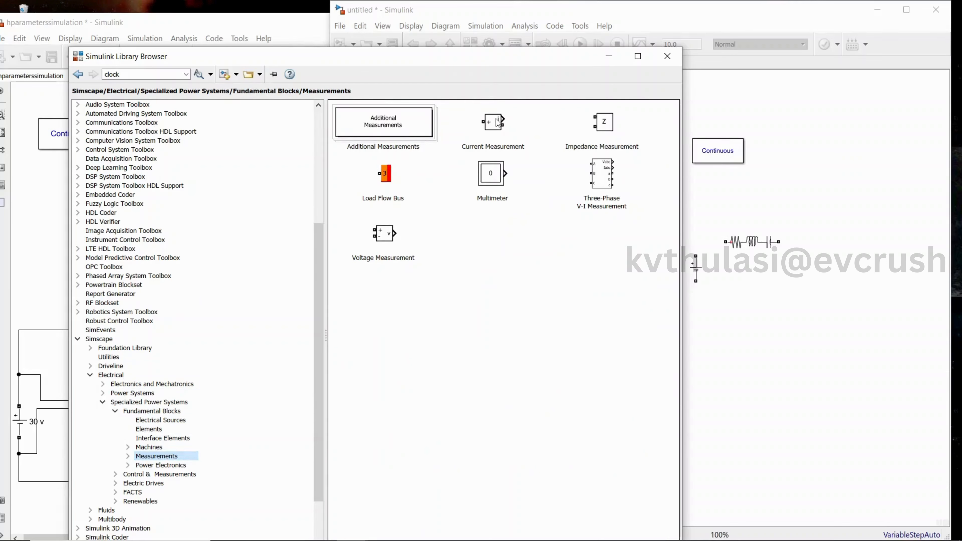
{"action": "left_click_drag", "start_coordinate": [495, 120], "coordinate": [863, 151]}
{"action": "left_click", "coordinate": [292, 66]}
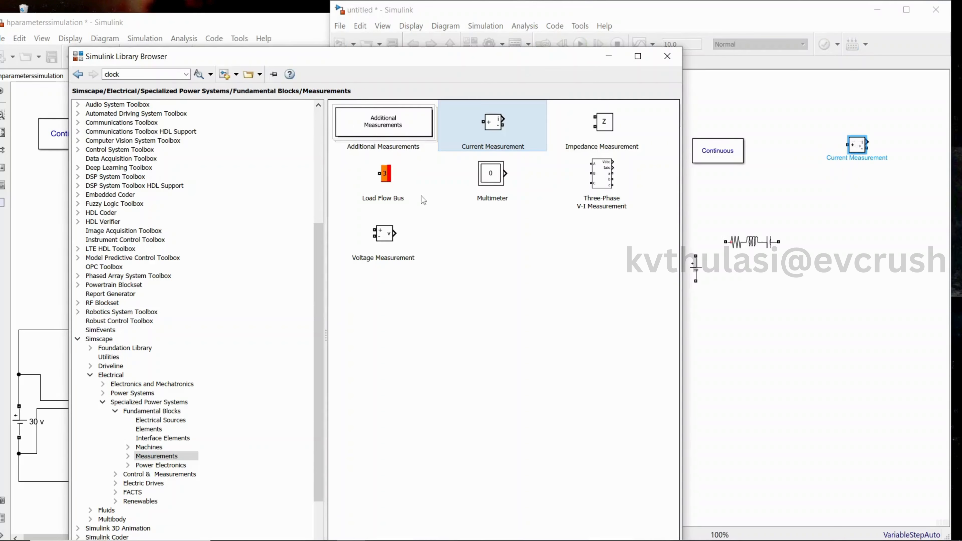
{"action": "left_click_drag", "start_coordinate": [388, 234], "coordinate": [893, 227]}
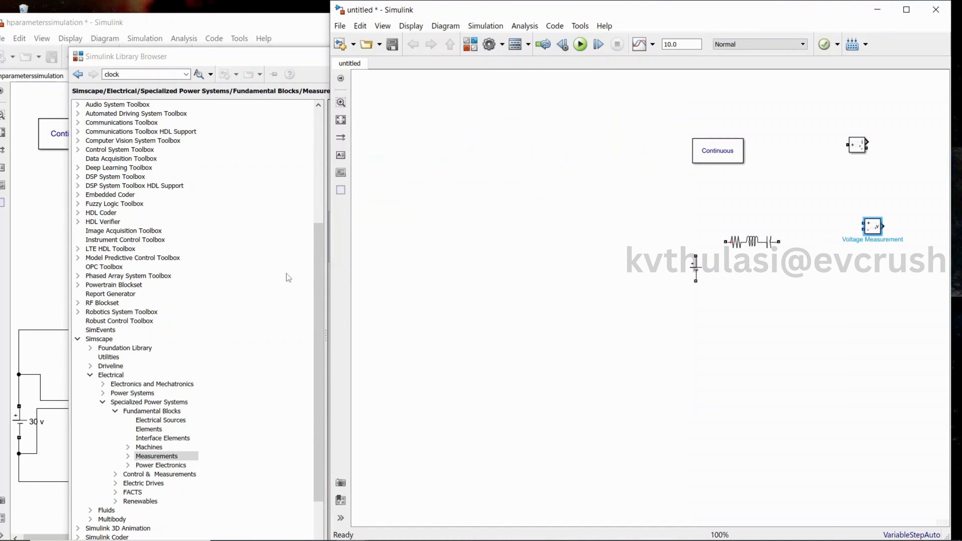
Open Simulink Sinks and place a Display block below the Voltage Measurement block
{"action": "left_click_drag", "start_coordinate": [315, 272], "coordinate": [305, 125]}
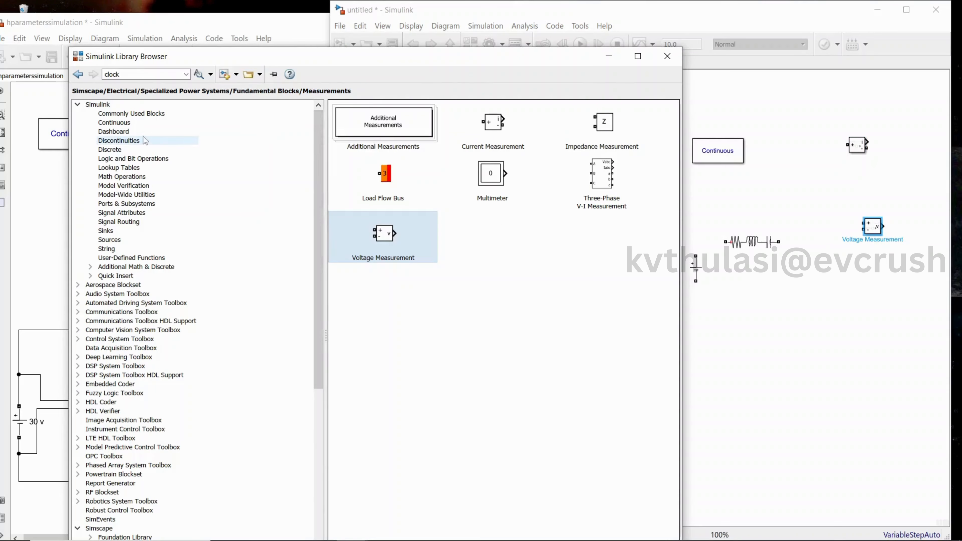
{"action": "left_click", "coordinate": [134, 231]}
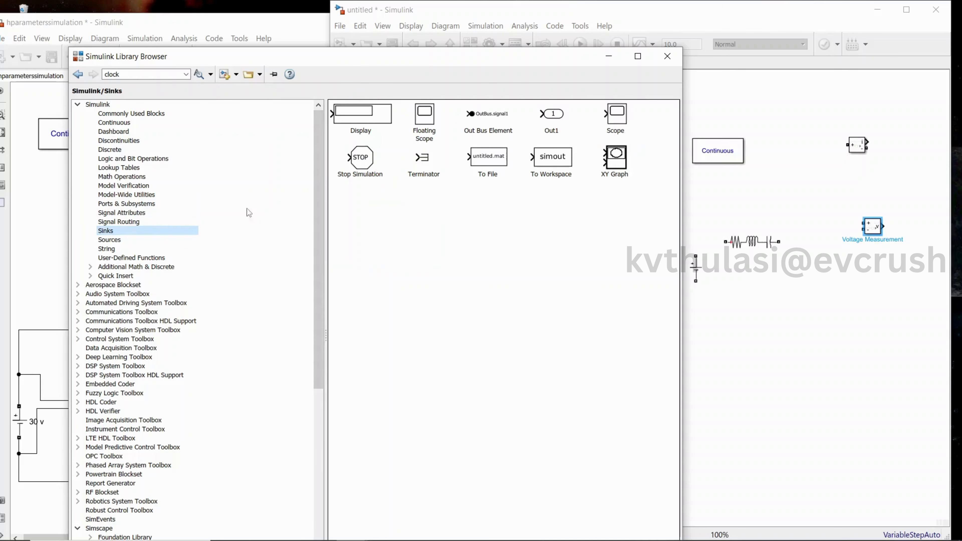
{"action": "left_click_drag", "start_coordinate": [373, 119], "coordinate": [852, 329]}
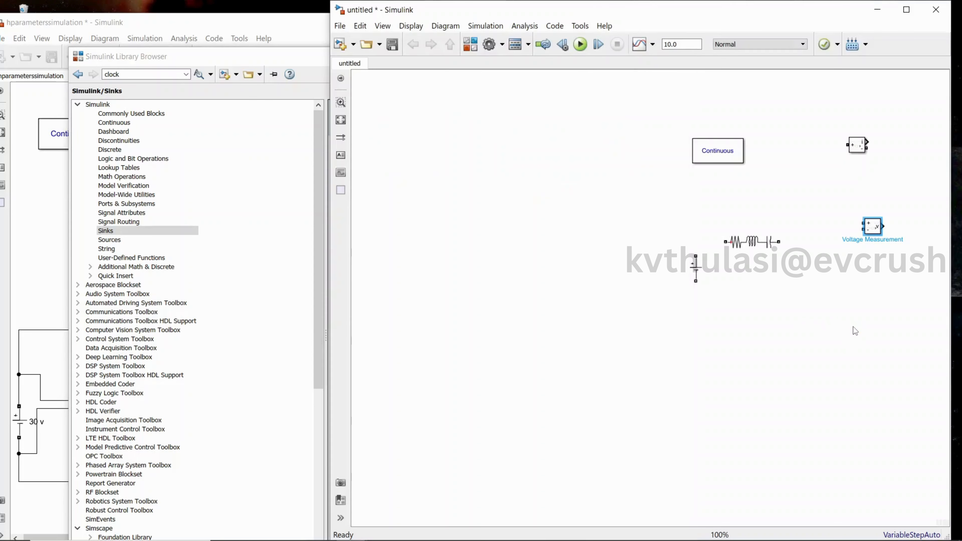
Open Commonly Used Blocks and place a Gain block near the top of the new model
{"action": "left_click", "coordinate": [159, 49]}
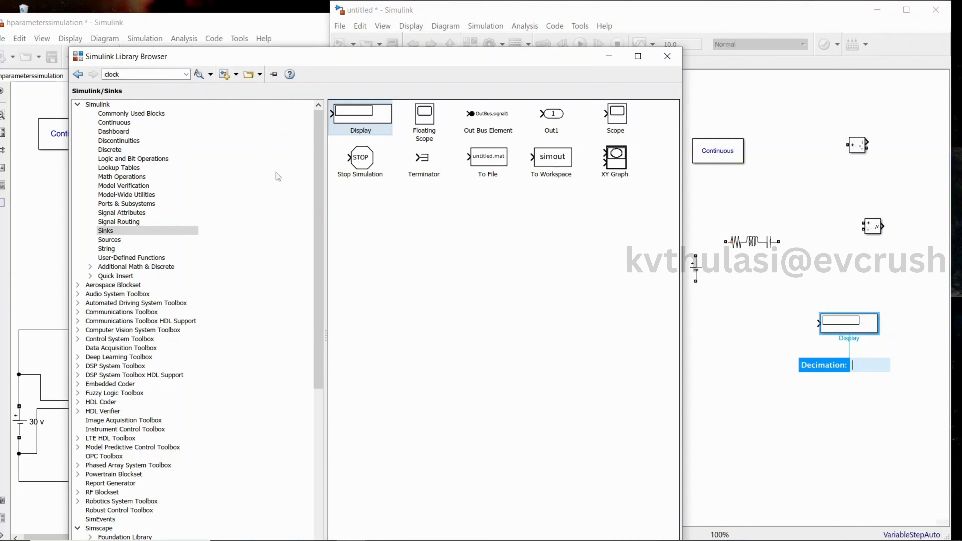
{"action": "left_click", "coordinate": [130, 114]}
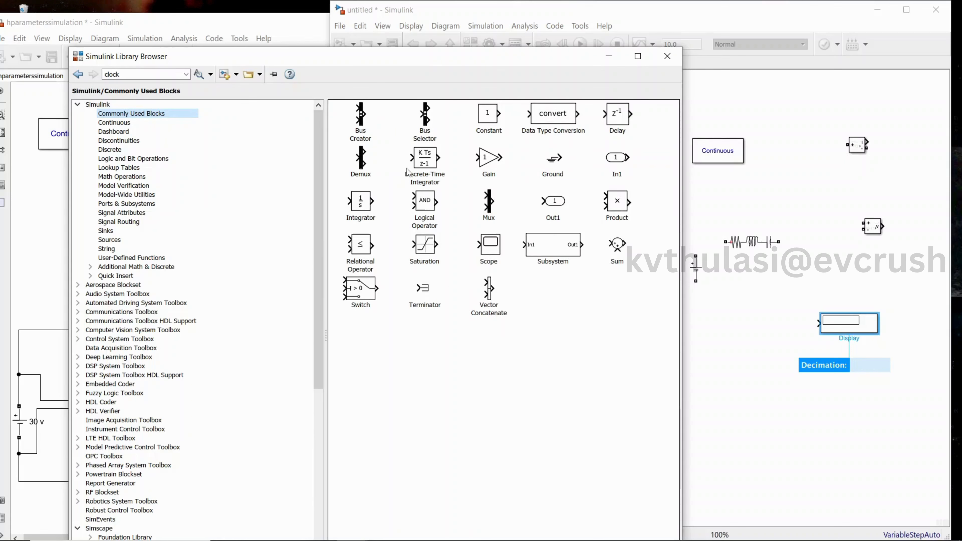
{"action": "left_click_drag", "start_coordinate": [492, 159], "coordinate": [814, 110]}
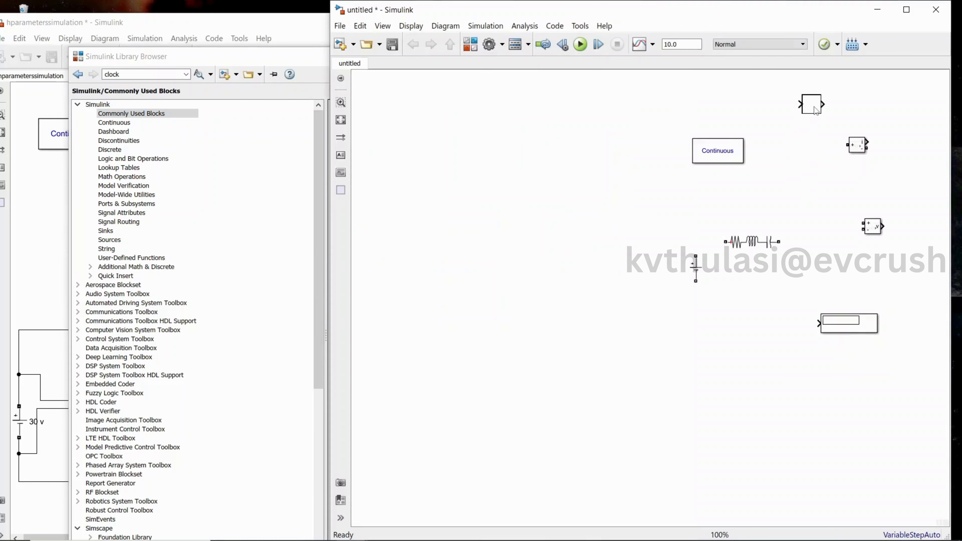
Compare with the reference model and move the DC Voltage Source block lower in the new model
{"action": "left_click", "coordinate": [262, 28]}
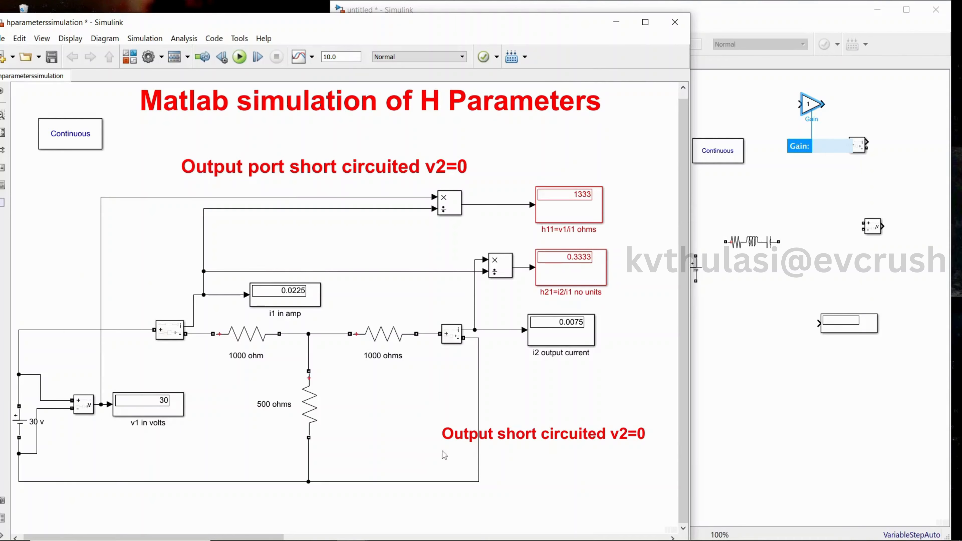
{"action": "left_click", "coordinate": [778, 405]}
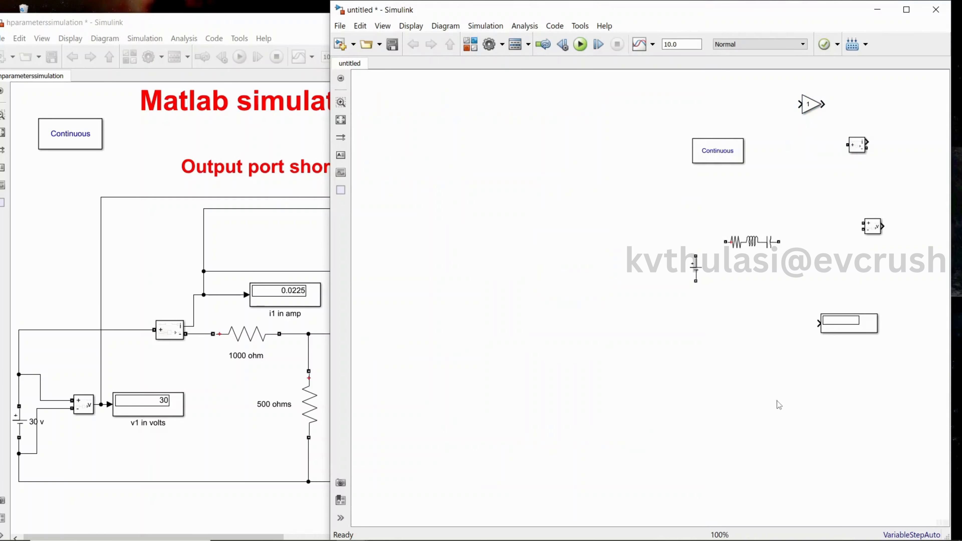
{"action": "scroll", "coordinate": [521, 111], "scroll_direction": "up", "scroll_amount": 1}
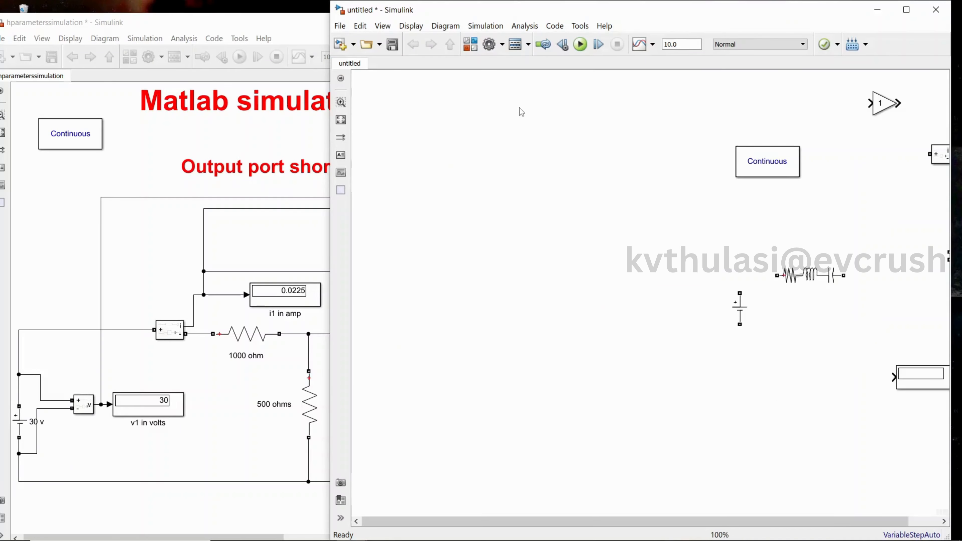
{"action": "left_click_drag", "start_coordinate": [619, 521], "coordinate": [781, 522]}
{"action": "scroll", "coordinate": [759, 467], "scroll_direction": "up", "scroll_amount": 2}
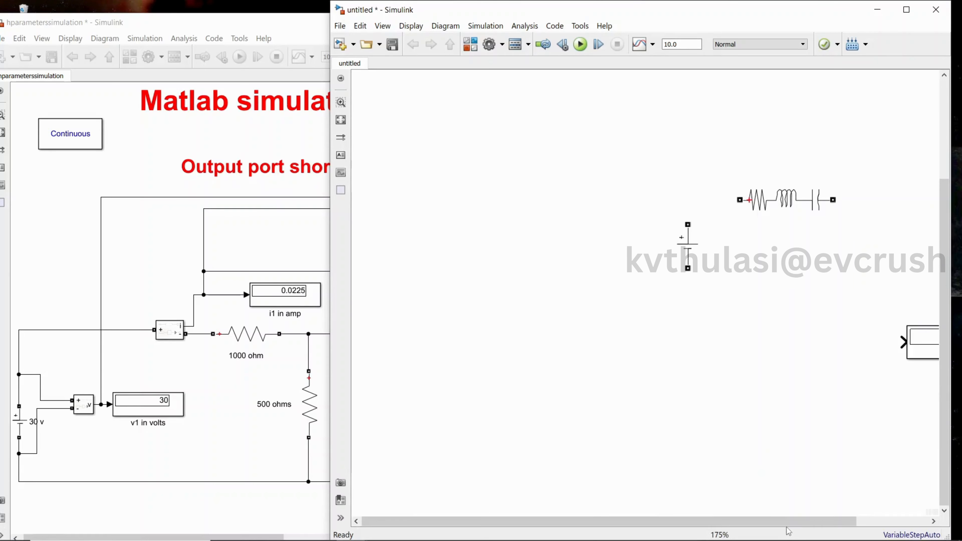
{"action": "left_click_drag", "start_coordinate": [809, 522], "coordinate": [881, 523]}
{"action": "left_click_drag", "start_coordinate": [615, 253], "coordinate": [578, 346]}
Set the Series RLC Branch block's branch type to R
{"action": "double_click", "coordinate": [699, 206]}
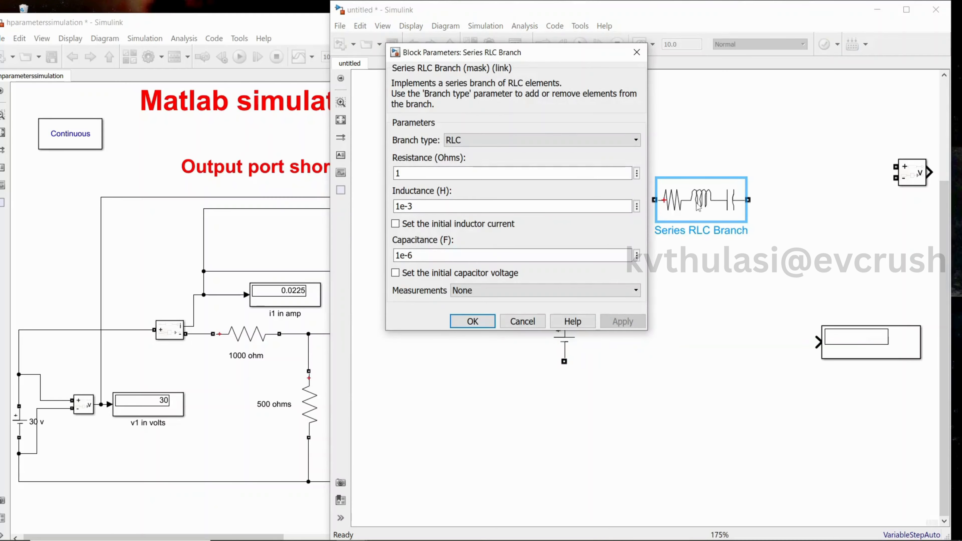
{"action": "left_click", "coordinate": [622, 143]}
{"action": "scroll", "coordinate": [591, 155], "scroll_direction": "up", "scroll_amount": 2}
{"action": "left_click", "coordinate": [580, 160]}
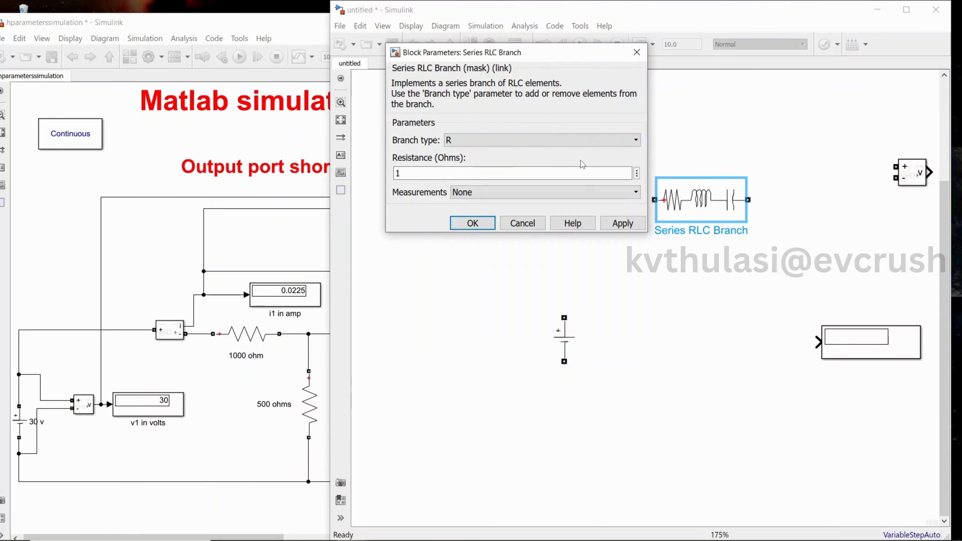
{"action": "left_click", "coordinate": [710, 214]}
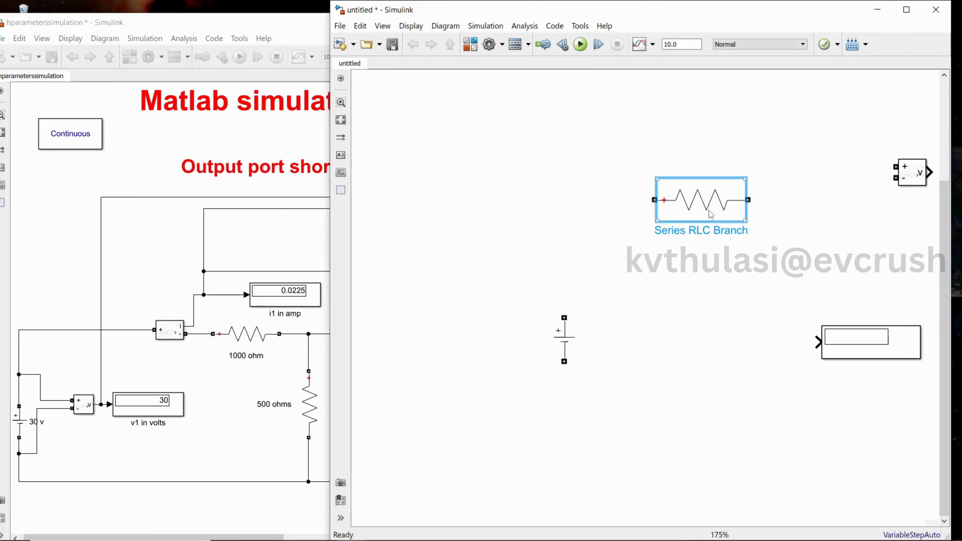
Set the branch's resistance to 1000 ohms
{"action": "double_click", "coordinate": [709, 210]}
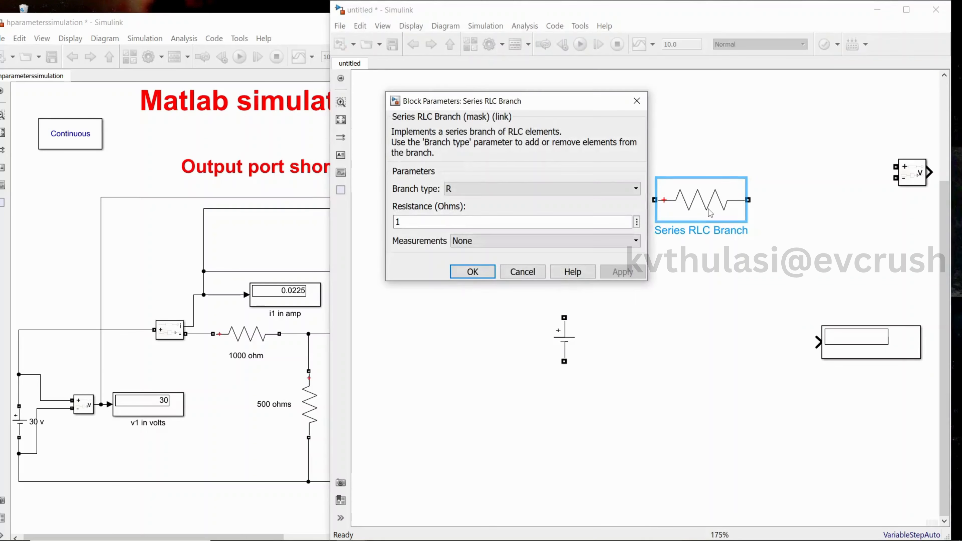
{"action": "double_click", "coordinate": [409, 222]}
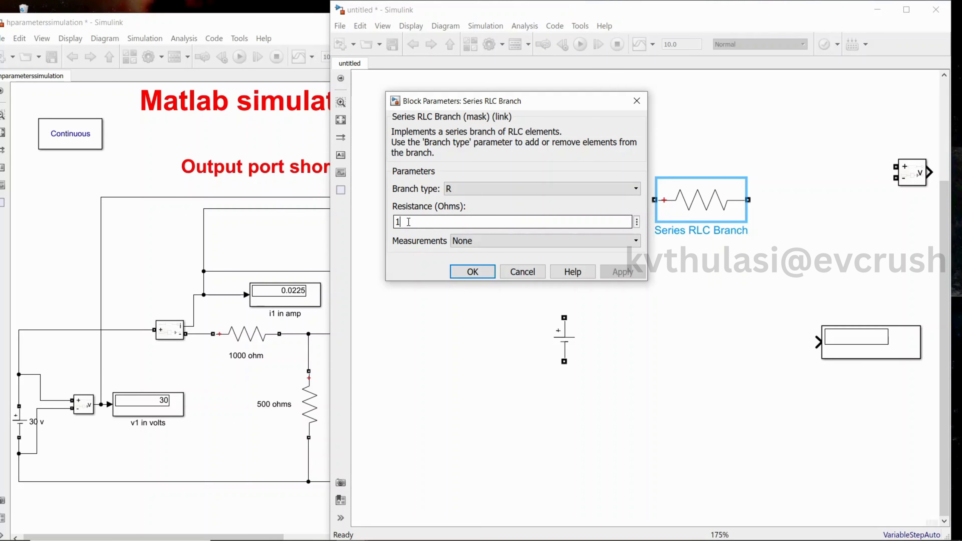
{"action": "type", "text": "000"}
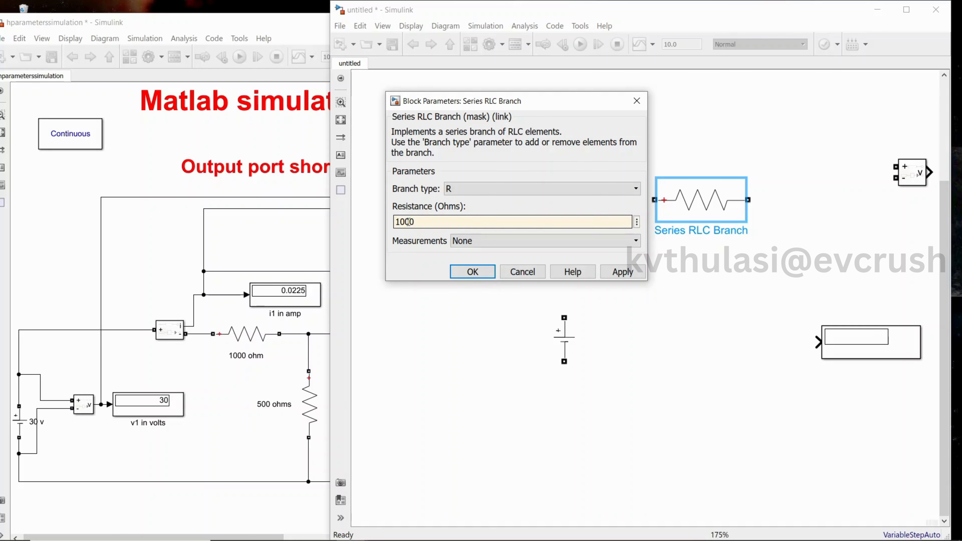
{"action": "left_click", "coordinate": [623, 271]}
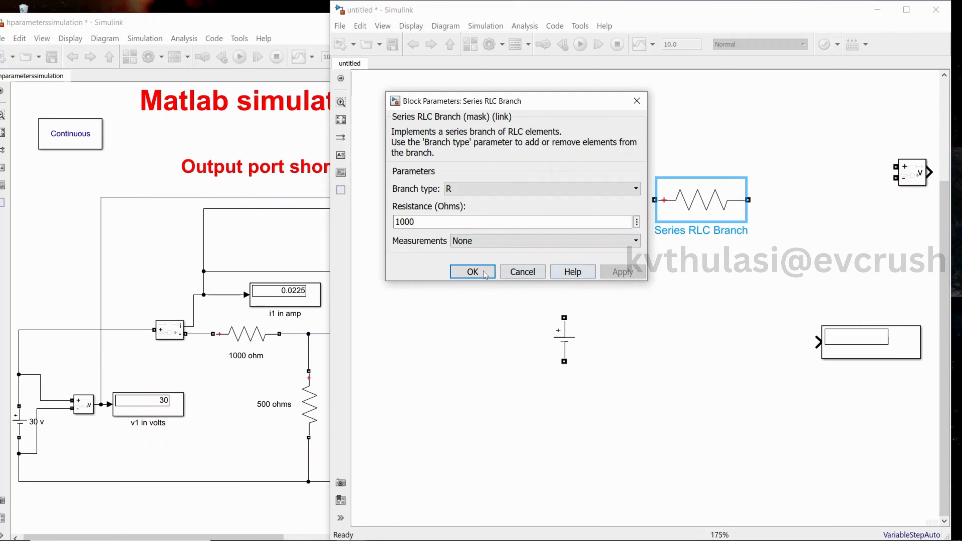
{"action": "left_click", "coordinate": [472, 272]}
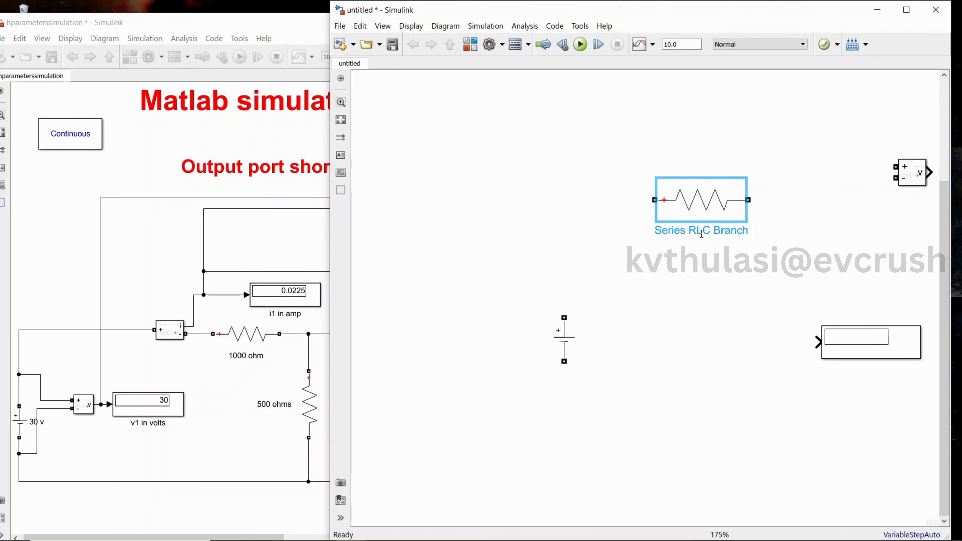
Rename the resistor block as 1000 ohm
{"action": "double_click", "coordinate": [702, 233]}
{"action": "type", "text": "1"}
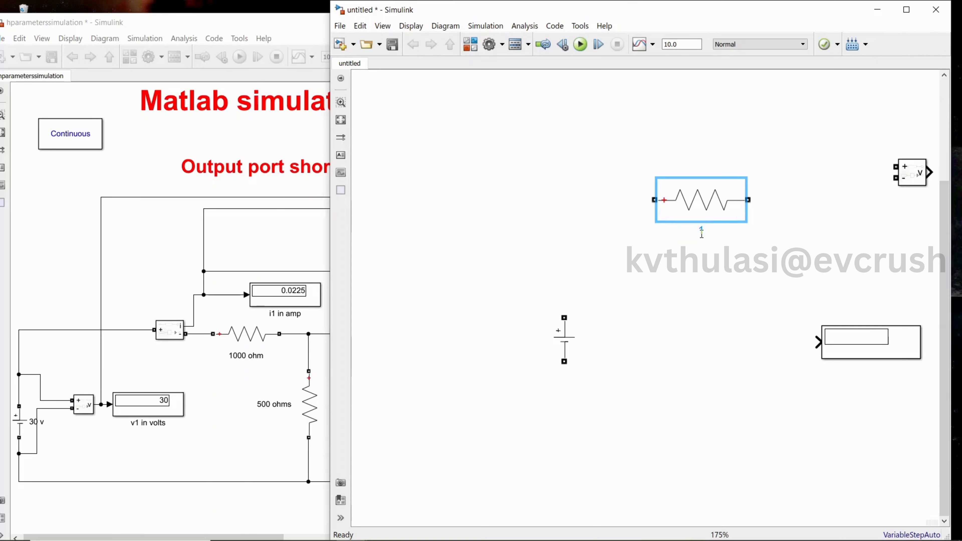
{"action": "type", "text": "000 ohm"}
{"action": "left_click", "coordinate": [707, 214]}
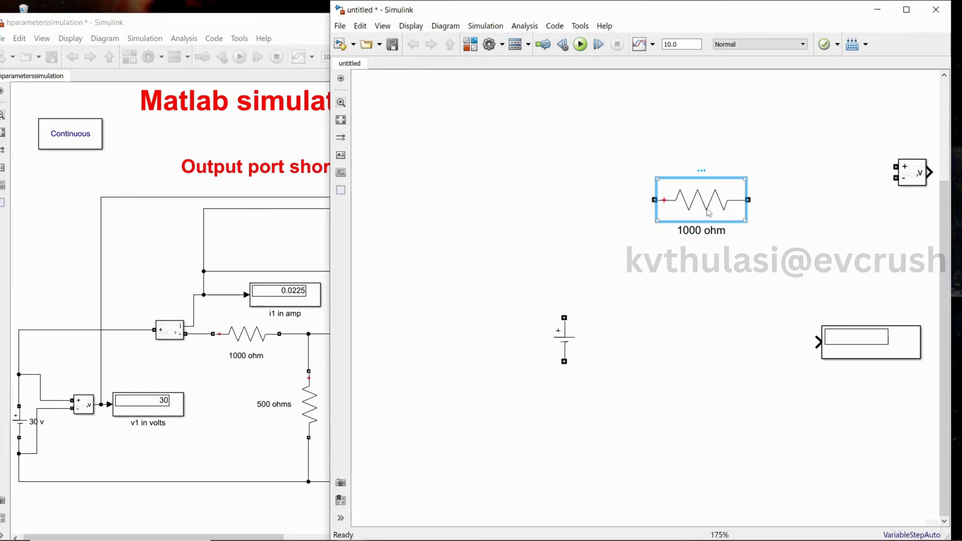
Paste a copy of the 1000 ohm resistor block to its right
{"action": "left_click", "coordinate": [825, 210]}
{"action": "key", "text": "ctrl+v"}
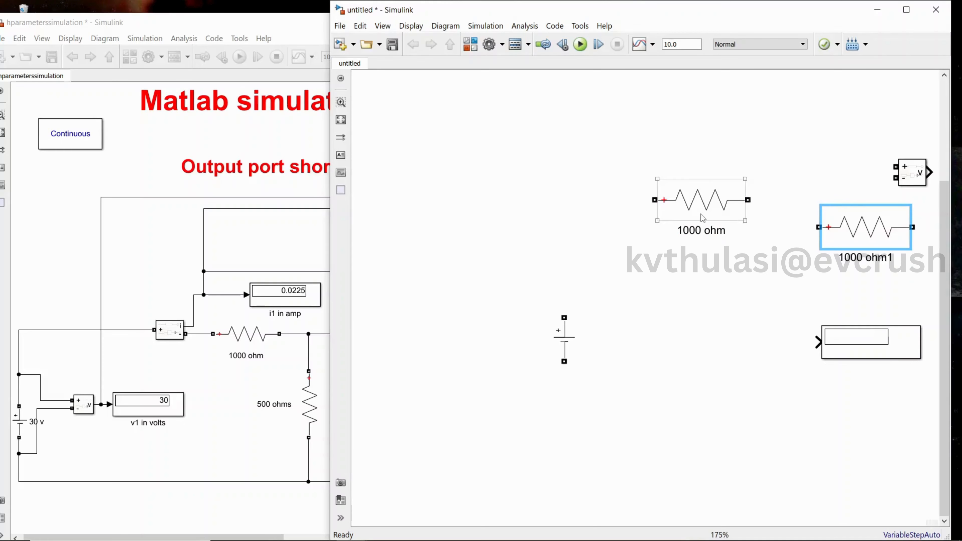
{"action": "left_click_drag", "start_coordinate": [702, 216], "coordinate": [700, 227]}
Arrange the two resistors in a horizontal row above and right of the DC Voltage Source
{"action": "left_click", "coordinate": [557, 354]}
{"action": "left_click_drag", "start_coordinate": [556, 356], "coordinate": [491, 373]}
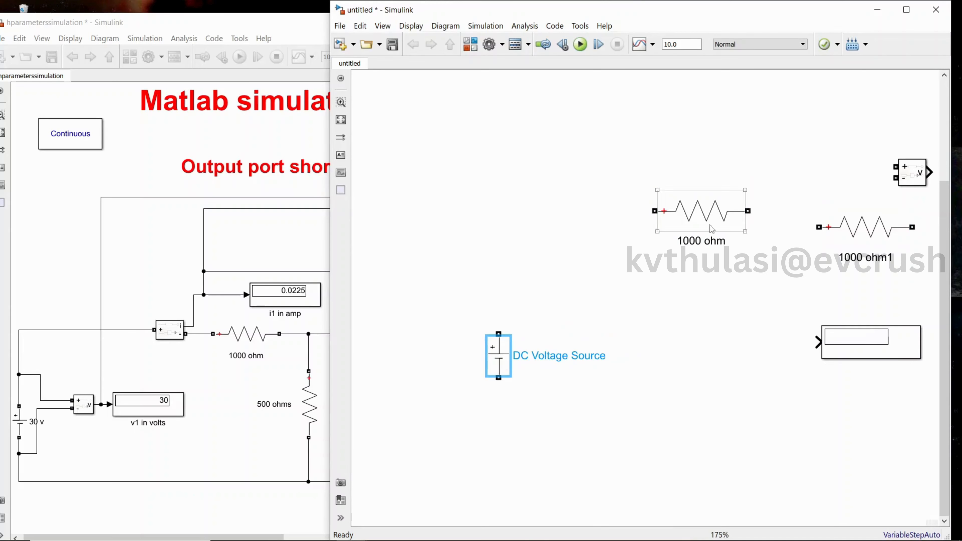
{"action": "left_click_drag", "start_coordinate": [733, 222], "coordinate": [634, 299]}
{"action": "left_click", "coordinate": [887, 236]}
{"action": "left_click_drag", "start_coordinate": [867, 240], "coordinate": [763, 300]}
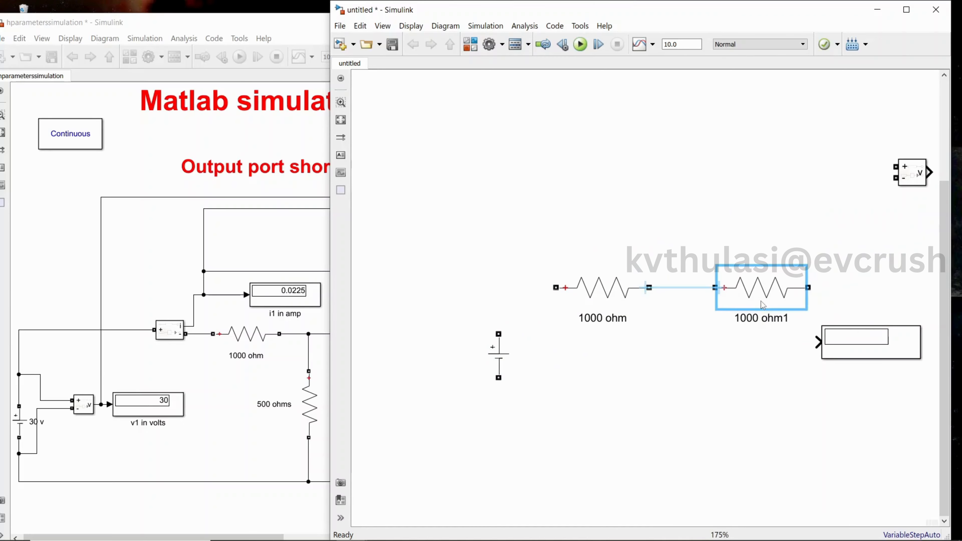
Open the copied resistor's parameters to check its settings, and close the dialog
{"action": "double_click", "coordinate": [773, 296]}
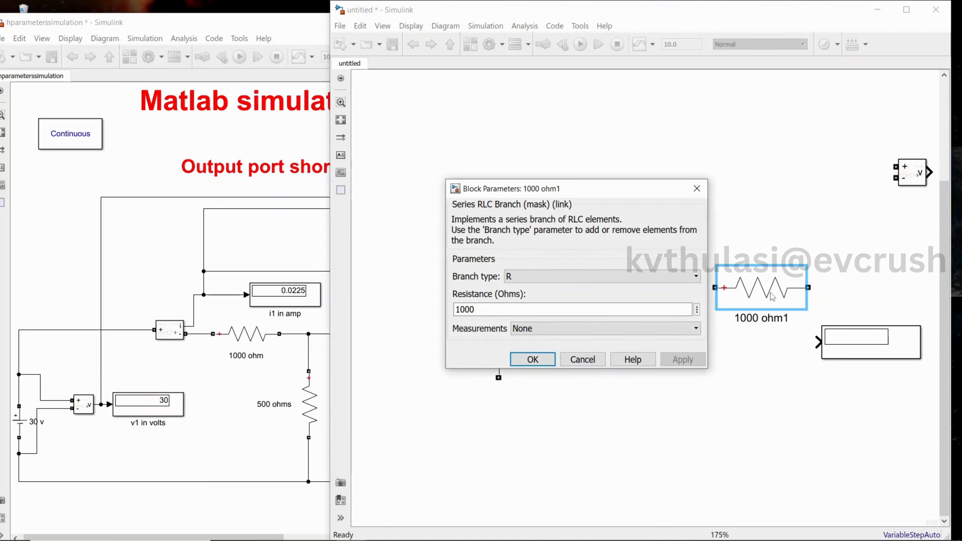
{"action": "left_click", "coordinate": [531, 359]}
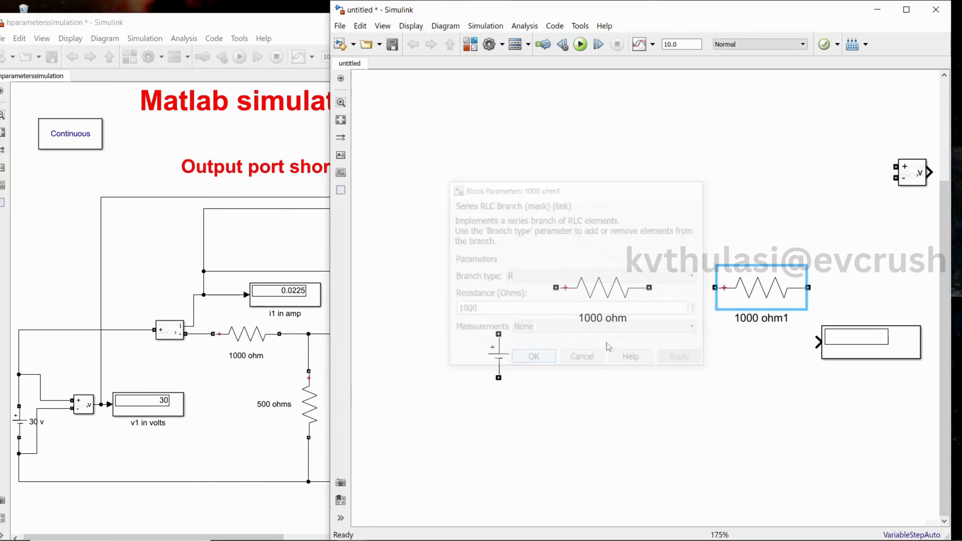
{"action": "left_click", "coordinate": [748, 317]}
{"action": "left_click", "coordinate": [743, 298]}
{"action": "left_click", "coordinate": [672, 397]}
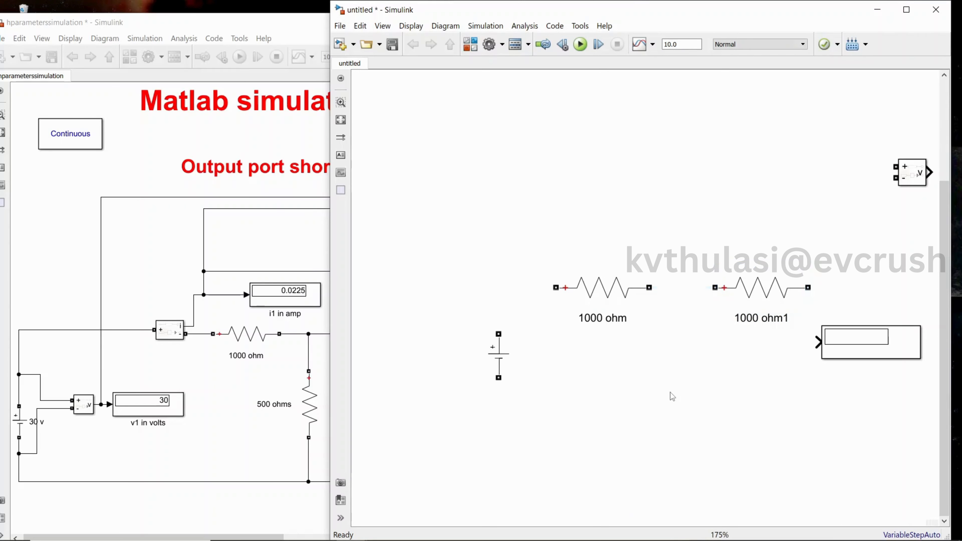
Copy the first resistor, paste it below between the two, and rotate it vertical
{"action": "left_click", "coordinate": [614, 300]}
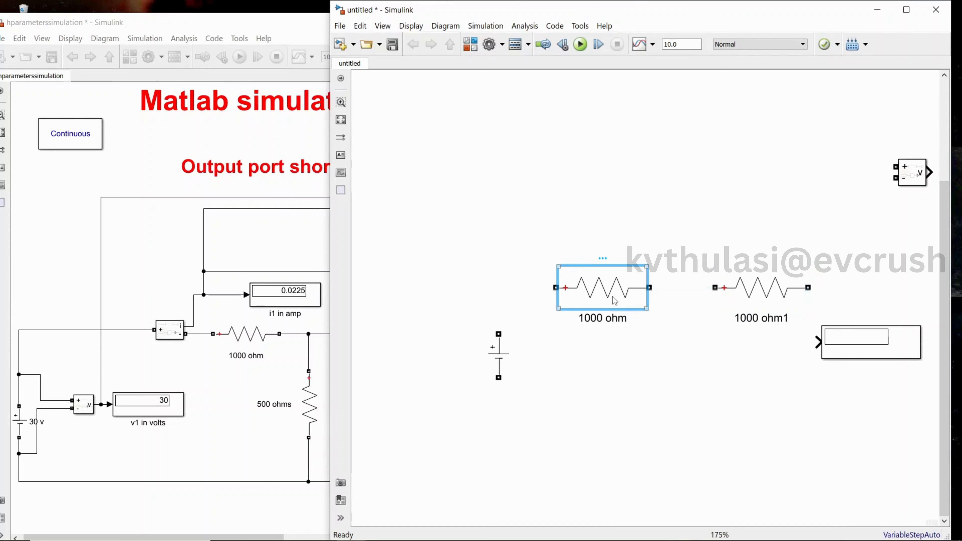
{"action": "key", "text": "ctrl+c"}
{"action": "left_click", "coordinate": [658, 353]}
{"action": "key", "text": "ctrl+v"}
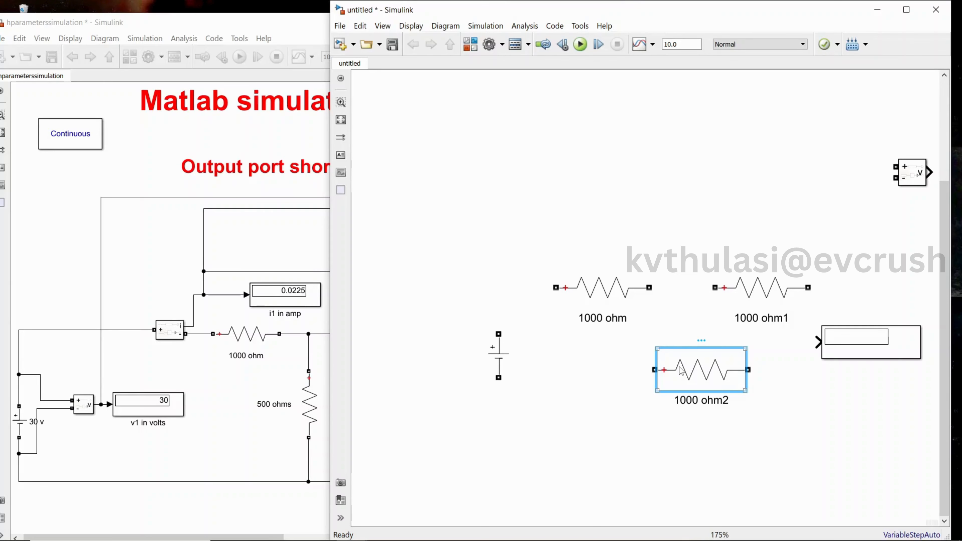
{"action": "key", "text": "ctrl+r"}
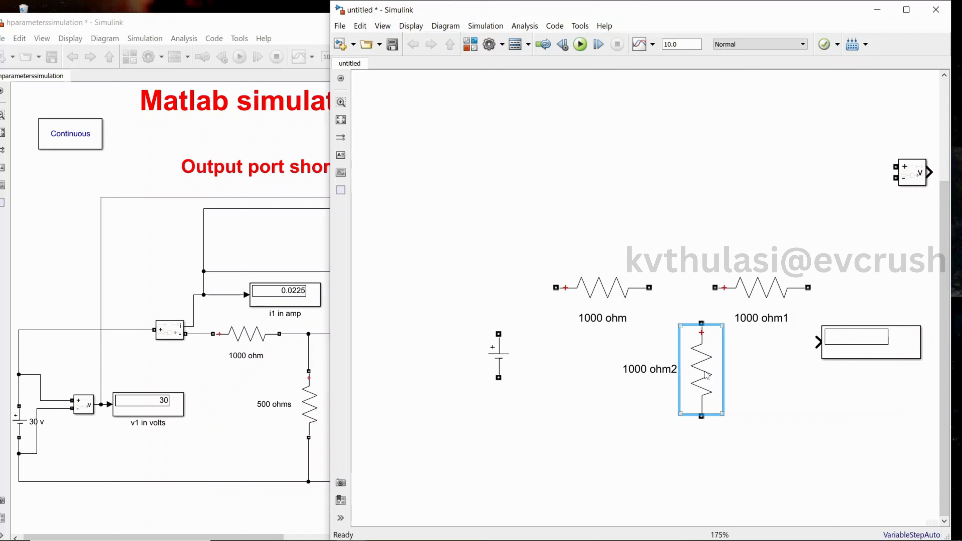
{"action": "left_click_drag", "start_coordinate": [709, 373], "coordinate": [698, 374]}
Move the Display block above the resistors and bring the reference model window forward
{"action": "left_click_drag", "start_coordinate": [831, 356], "coordinate": [687, 163]}
{"action": "left_click_drag", "start_coordinate": [561, 9], "coordinate": [457, 11]}
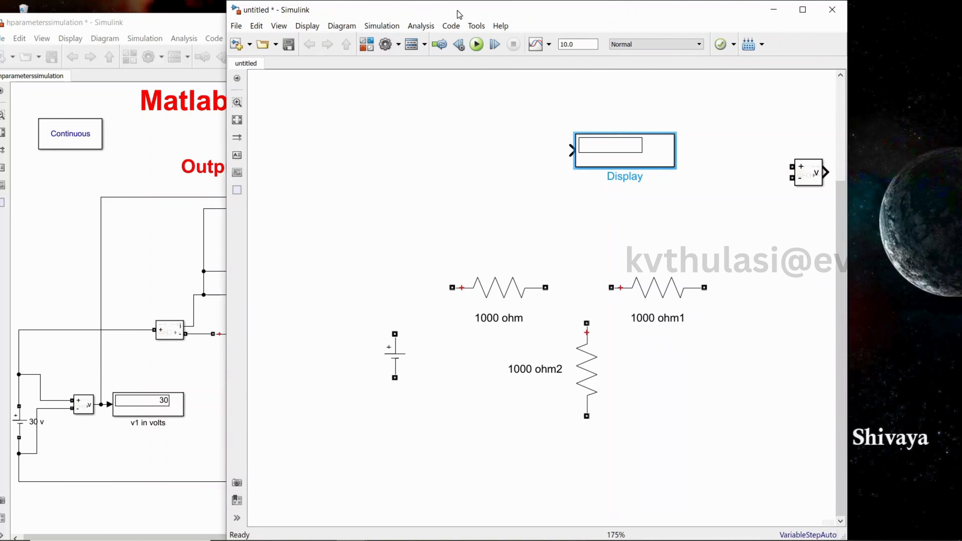
{"action": "left_click_drag", "start_coordinate": [848, 262], "coordinate": [959, 262]}
{"action": "left_click", "coordinate": [166, 272]}
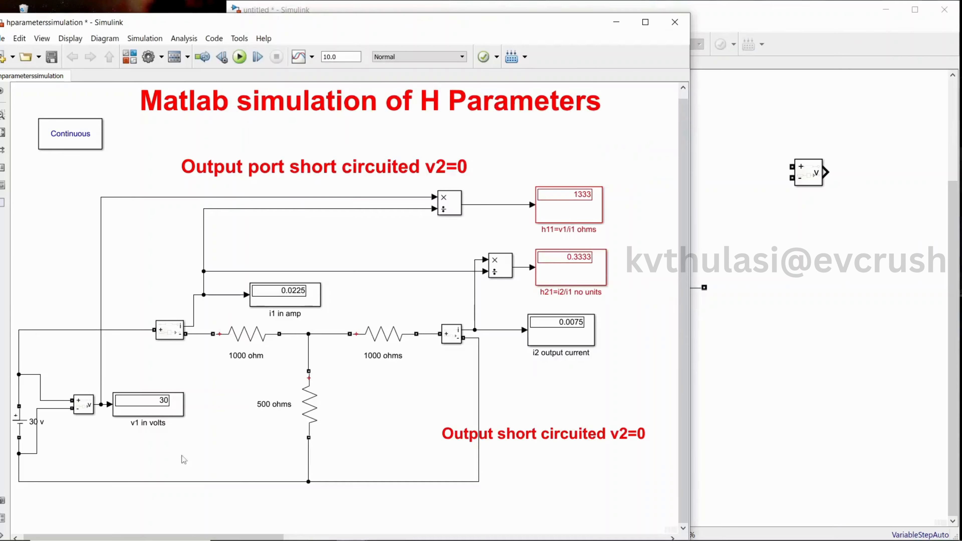
Spread the three resistors further apart to the right in the new model
{"action": "left_click", "coordinate": [837, 280]}
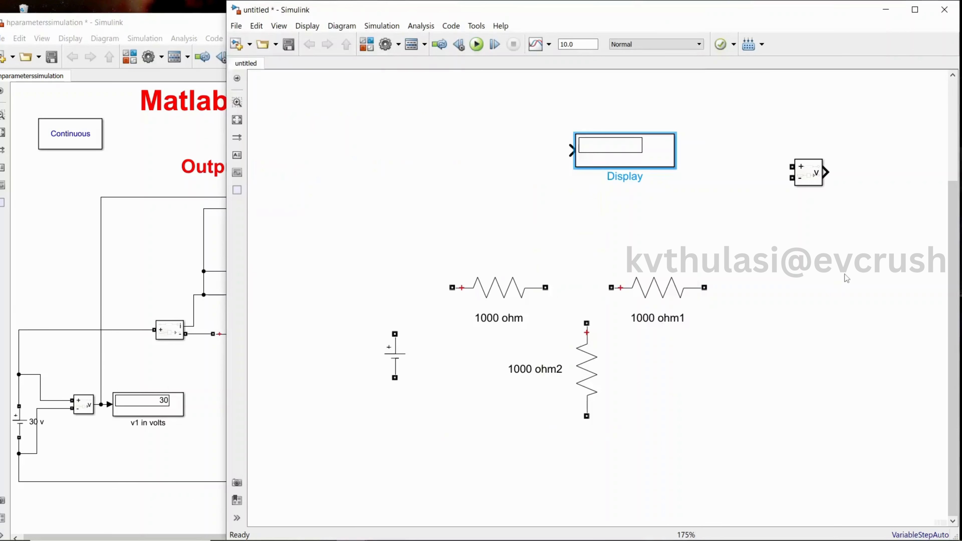
{"action": "left_click_drag", "start_coordinate": [649, 302], "coordinate": [786, 297]}
{"action": "left_click_drag", "start_coordinate": [599, 397], "coordinate": [686, 408]}
{"action": "left_click_drag", "start_coordinate": [511, 309], "coordinate": [577, 311]}
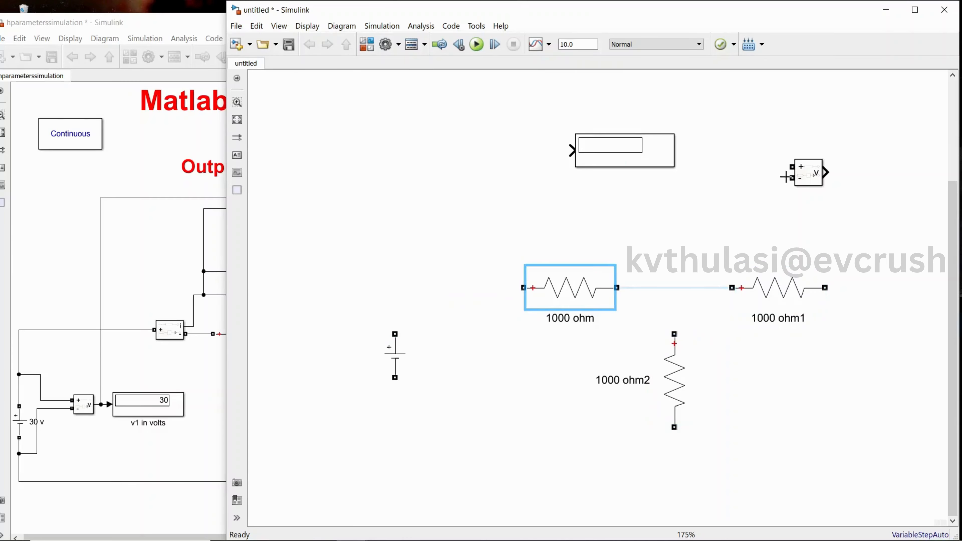
Add a Current Measurement block from Specialized Power Systems Measurements library into the model
{"action": "left_click_drag", "start_coordinate": [848, 16], "coordinate": [654, 32]}
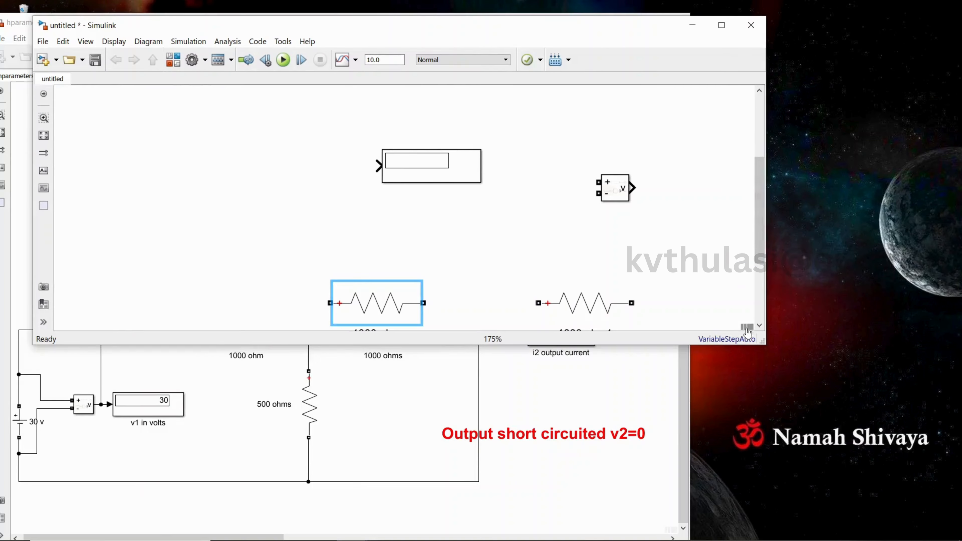
{"action": "left_click", "coordinate": [726, 27]}
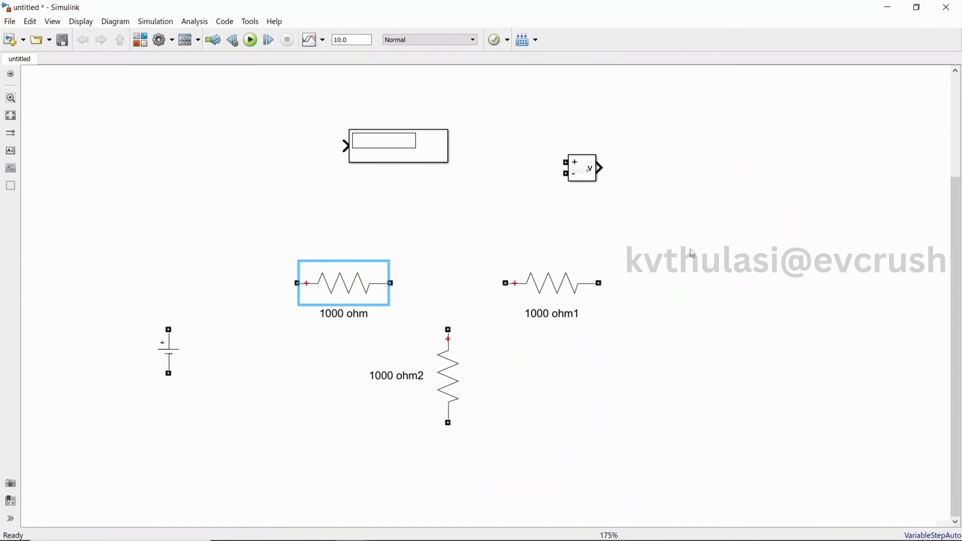
{"action": "left_click", "coordinate": [917, 7]}
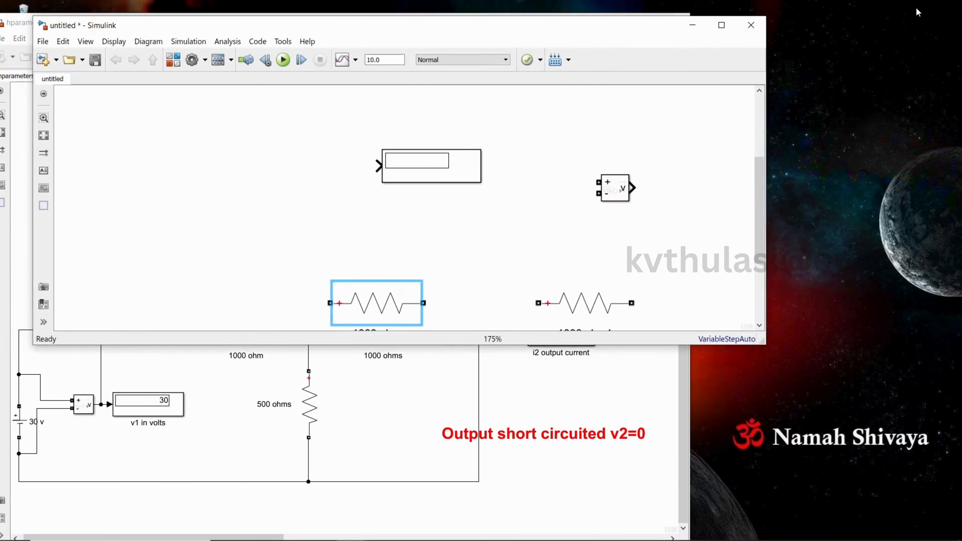
{"action": "left_click", "coordinate": [176, 63]}
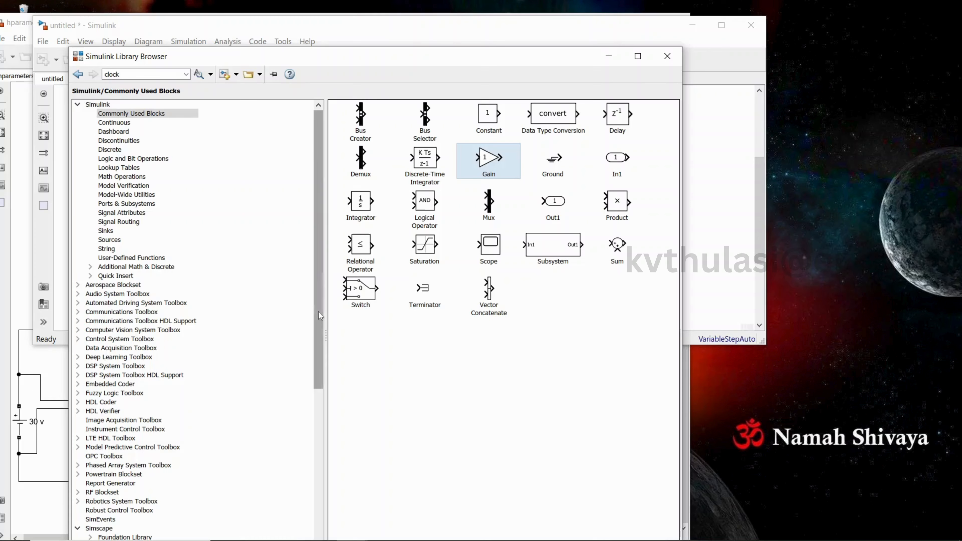
{"action": "left_click_drag", "start_coordinate": [318, 324], "coordinate": [211, 491]}
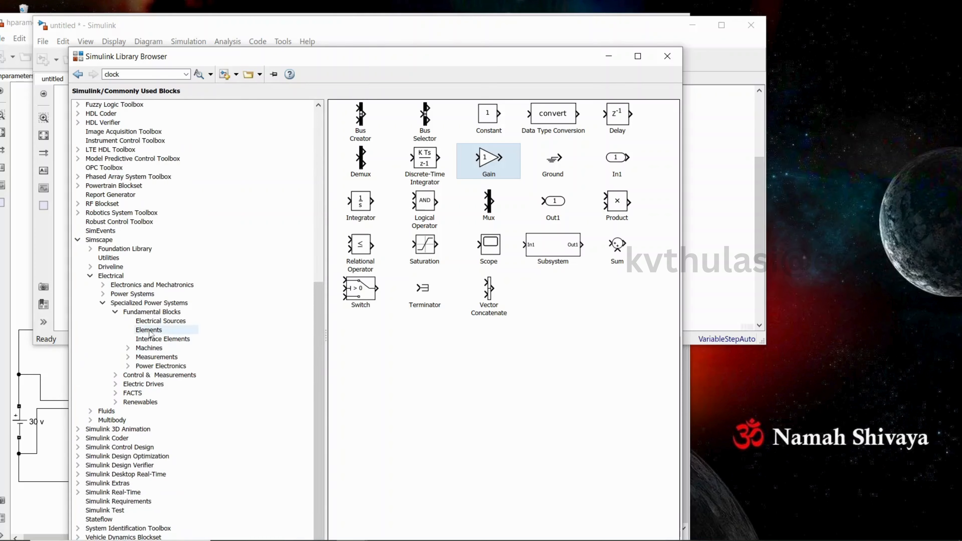
{"action": "left_click", "coordinate": [156, 358]}
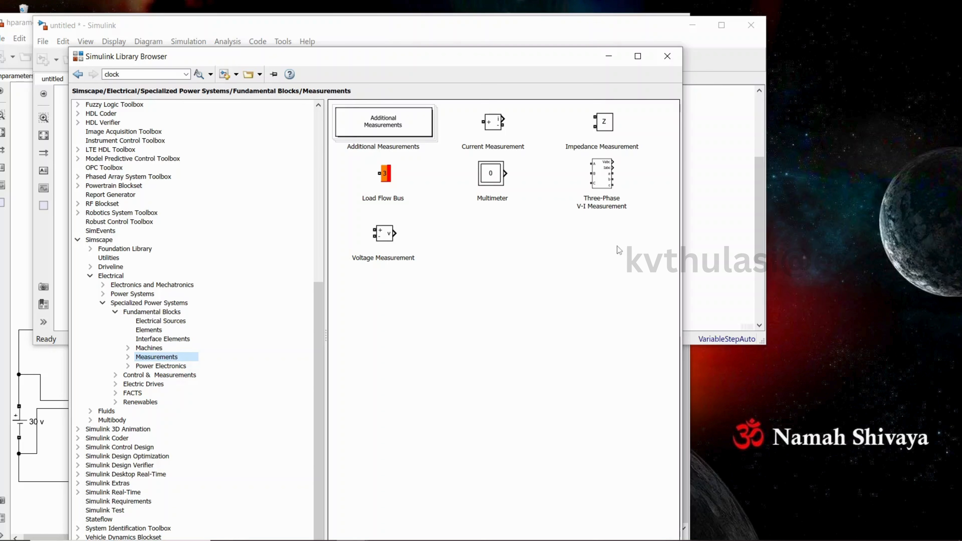
{"action": "left_click_drag", "start_coordinate": [494, 125], "coordinate": [707, 141]}
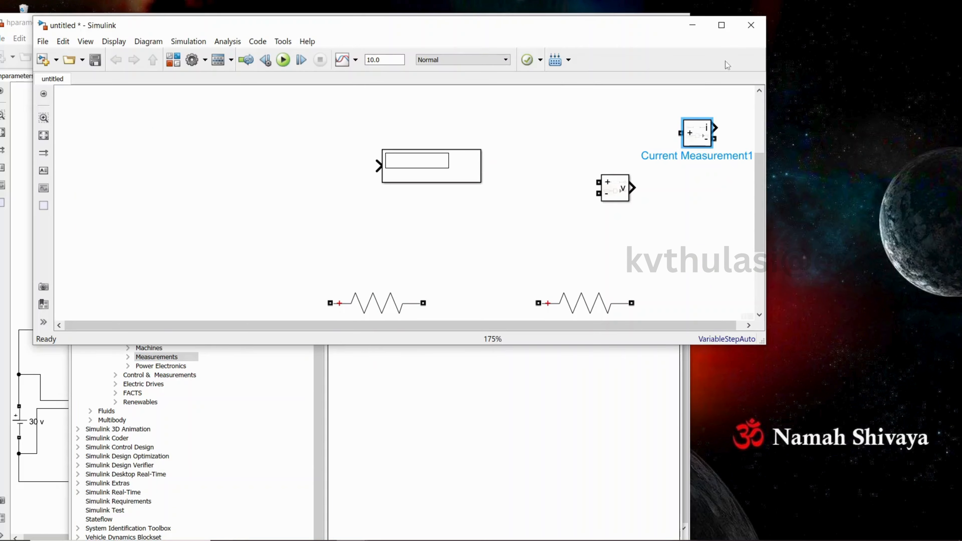
Place the current measurement between the DC source's positive terminal and the first resistor, wiring both connections
{"action": "left_click", "coordinate": [722, 26]}
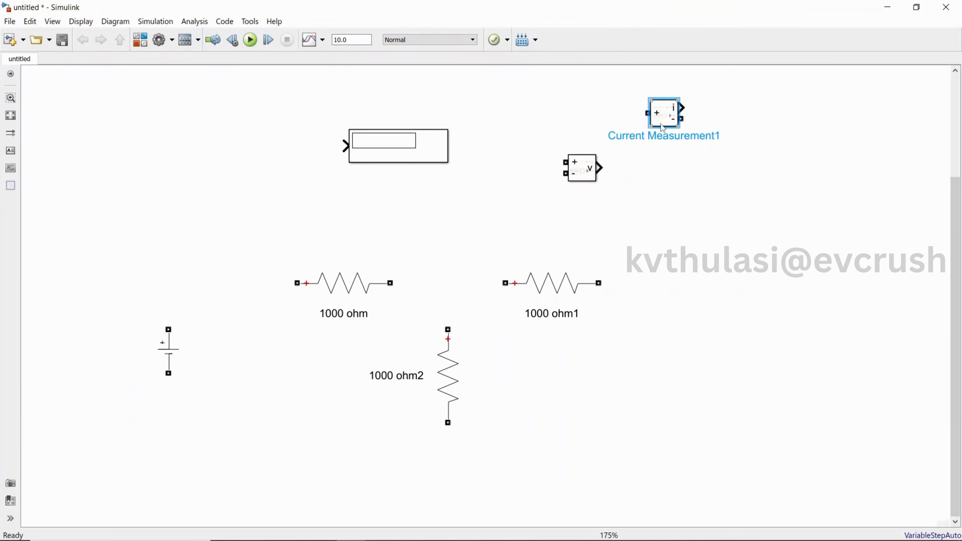
{"action": "left_click_drag", "start_coordinate": [665, 126], "coordinate": [168, 327]}
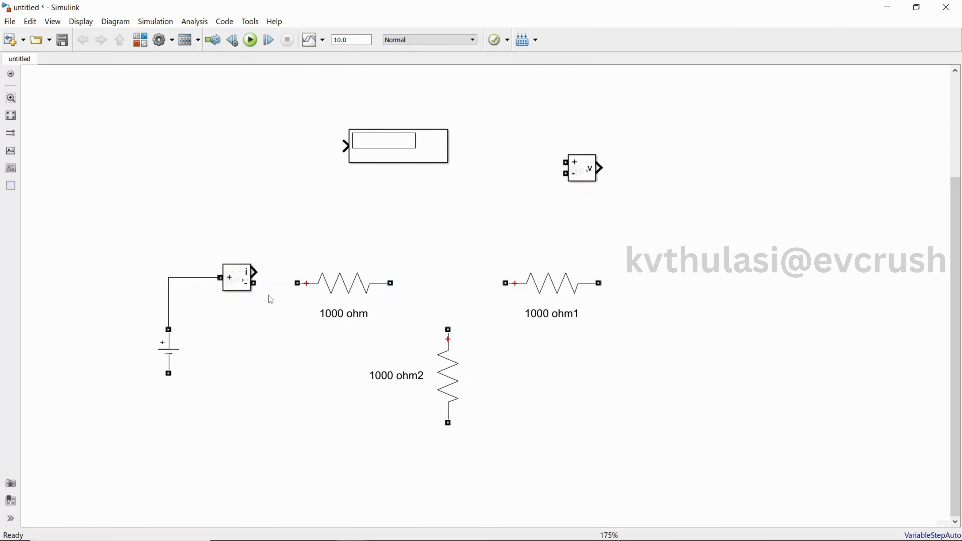
{"action": "left_click_drag", "start_coordinate": [254, 283], "coordinate": [296, 283]}
{"action": "left_click", "coordinate": [245, 284]}
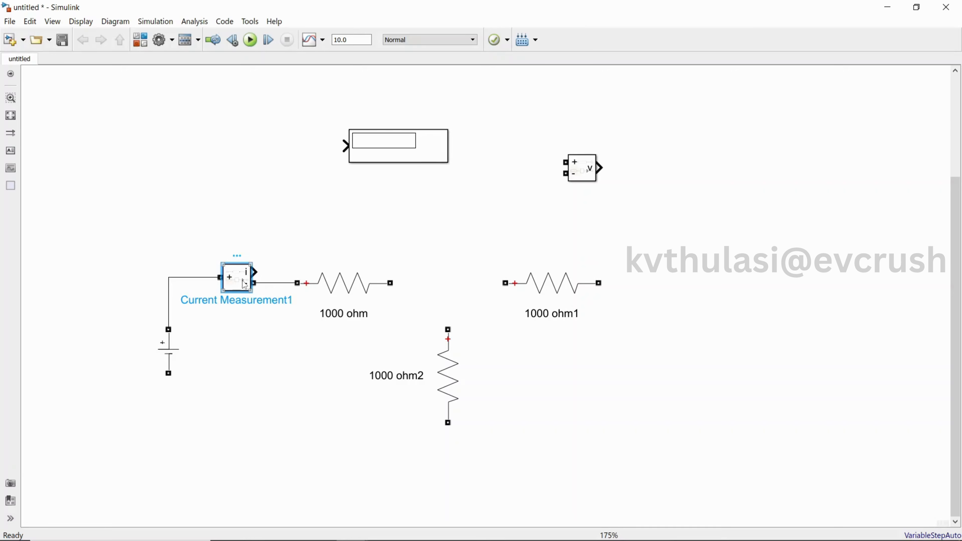
Paste a second current measurement, rotate it vertical beside the second resistor, and wire it to that resistor's right terminal
{"action": "left_click", "coordinate": [622, 346]}
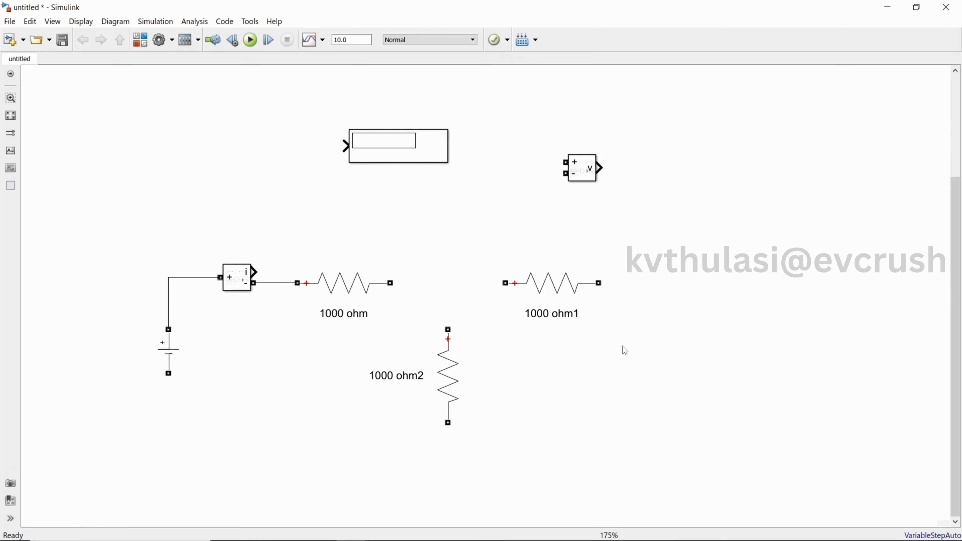
{"action": "key", "text": "ctrl+v"}
{"action": "left_click_drag", "start_coordinate": [634, 360], "coordinate": [642, 351]}
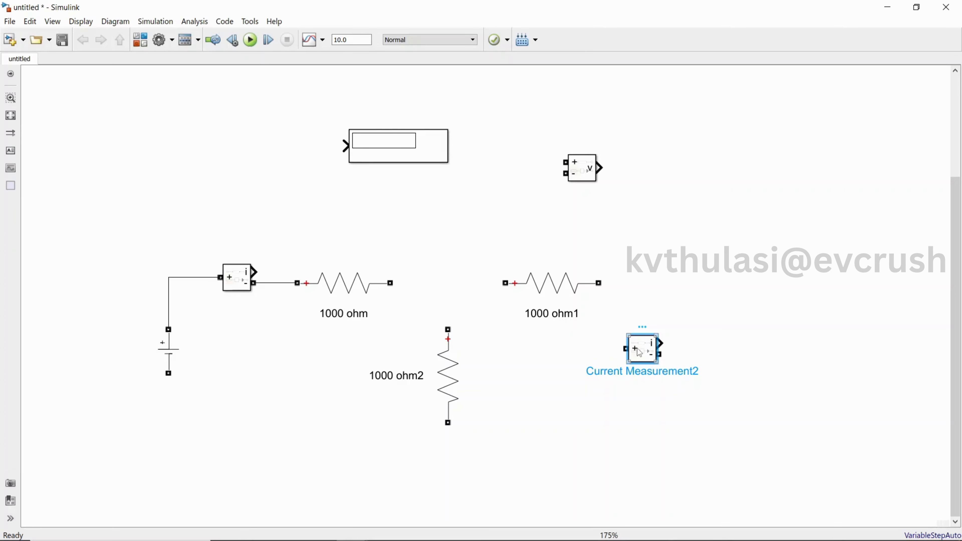
{"action": "key", "text": "ctrl+r"}
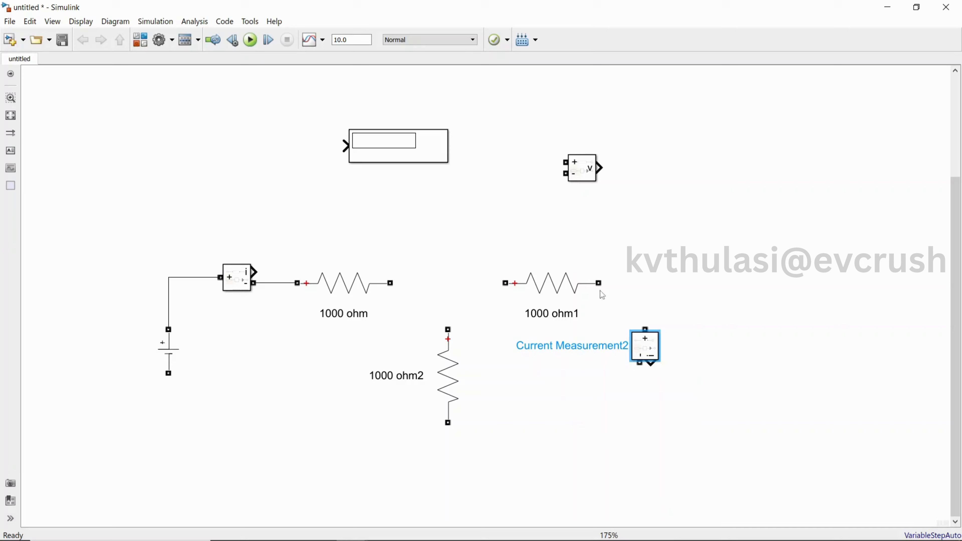
{"action": "left_click_drag", "start_coordinate": [598, 283], "coordinate": [645, 323]}
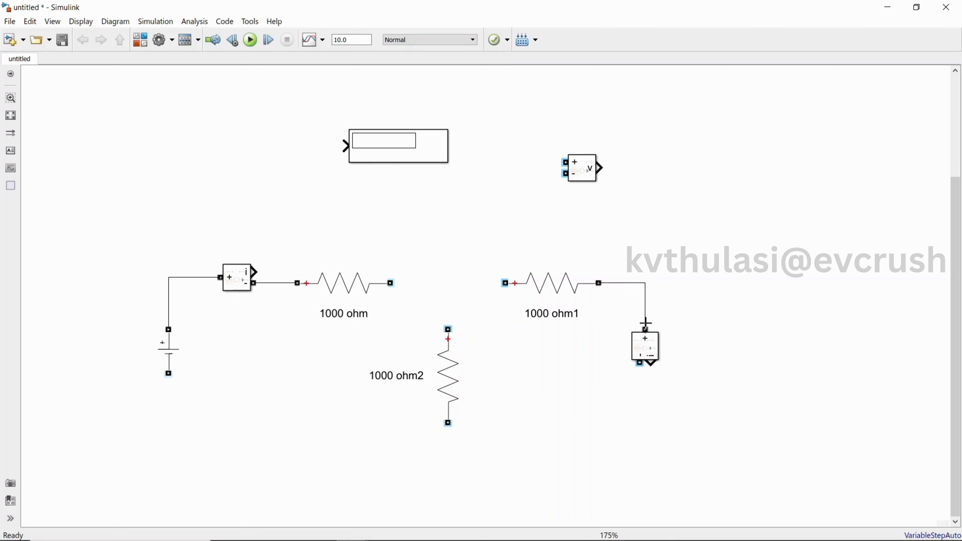
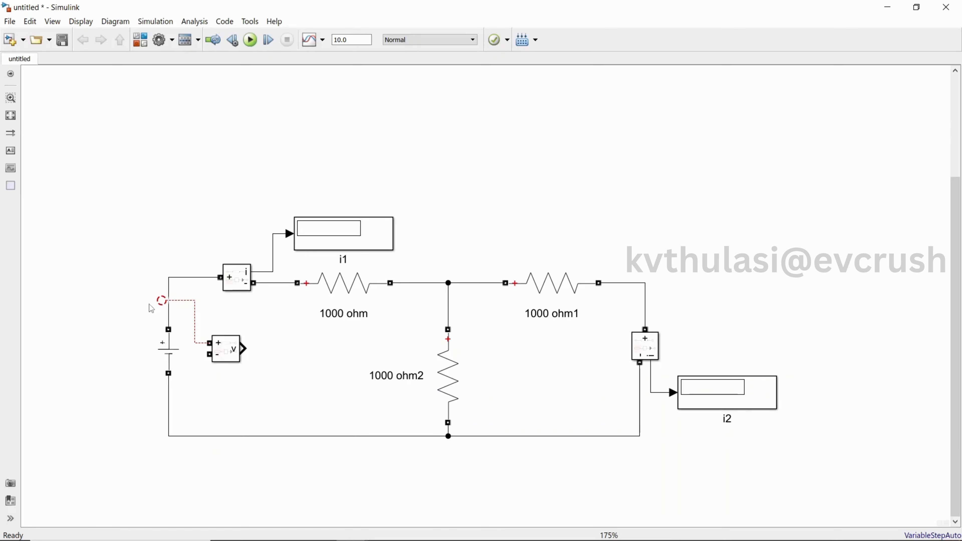
Replace the broken wire by connecting the voltage measurement's terminals across the DC source's positive and negative terminals
{"action": "left_click", "coordinate": [190, 305]}
{"action": "key", "text": "Delete"}
{"action": "mouse_move", "coordinate": [210, 343]}
{"action": "left_mouse_down"}
{"action": "mouse_move", "coordinate": [173, 295]}
{"action": "mouse_move", "coordinate": [169, 315]}
{"action": "left_mouse_up"}
{"action": "left_click_drag", "start_coordinate": [210, 355], "coordinate": [169, 414]}
{"action": "mouse_move", "coordinate": [182, 377]}
{"action": "left_mouse_down"}
{"action": "mouse_move", "coordinate": [179, 397]}
{"action": "mouse_move", "coordinate": [181, 388]}
{"action": "left_mouse_up"}
{"action": "left_click", "coordinate": [258, 391]}
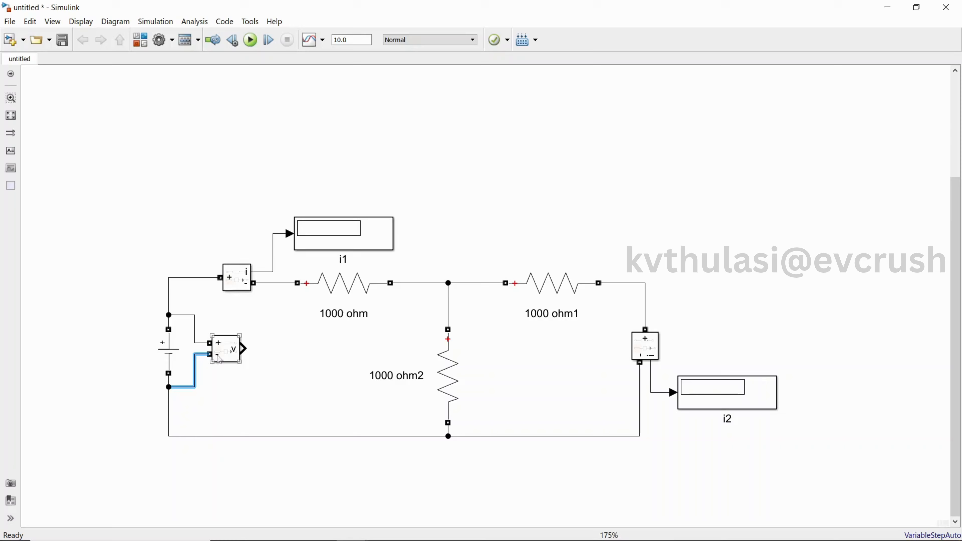
{"action": "left_click", "coordinate": [220, 354]}
{"action": "left_click", "coordinate": [292, 368]}
Copy the i1 display block and paste it beside the voltage measurement, connecting it to the measurement's output
{"action": "left_click", "coordinate": [327, 239]}
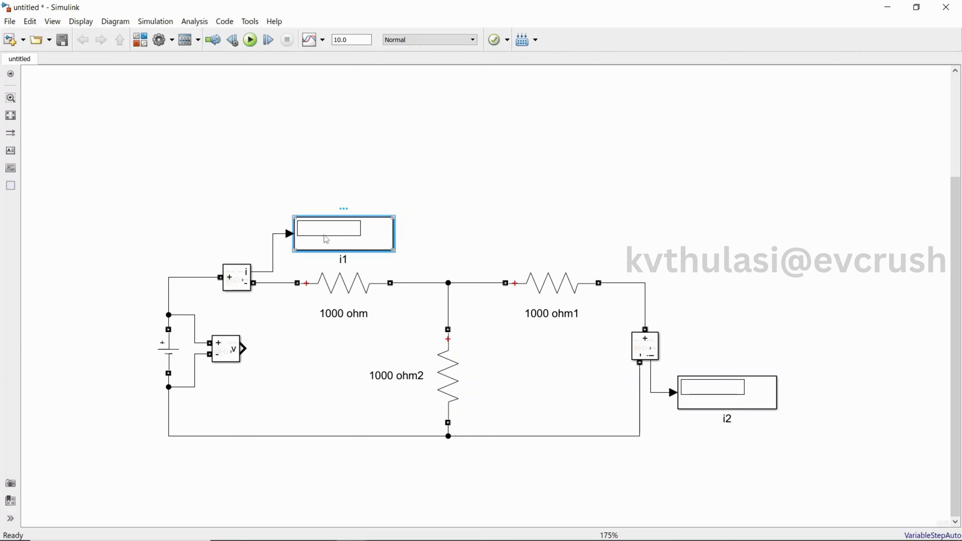
{"action": "key", "text": "ctrl+c"}
{"action": "left_click", "coordinate": [268, 350]}
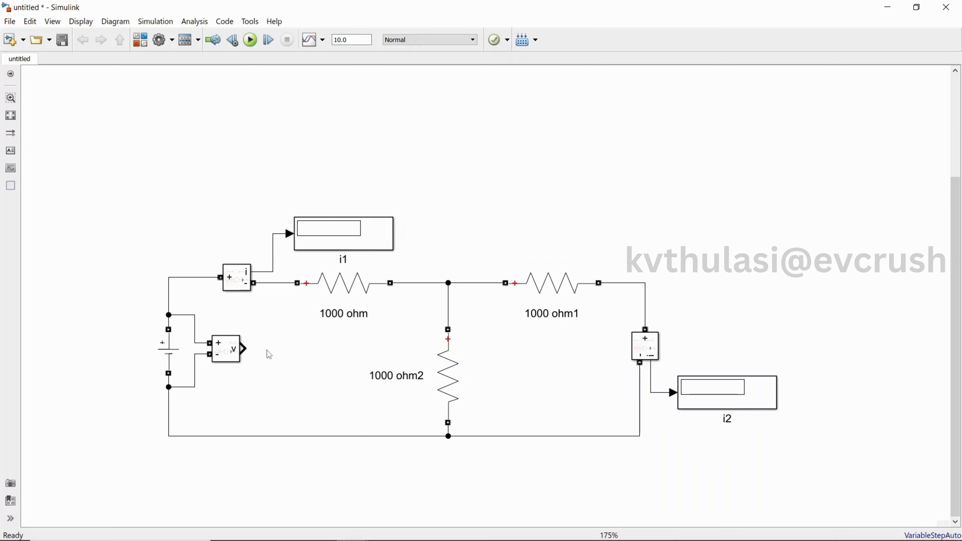
{"action": "key", "text": "ctrl+v"}
{"action": "left_click_drag", "start_coordinate": [274, 366], "coordinate": [273, 351]}
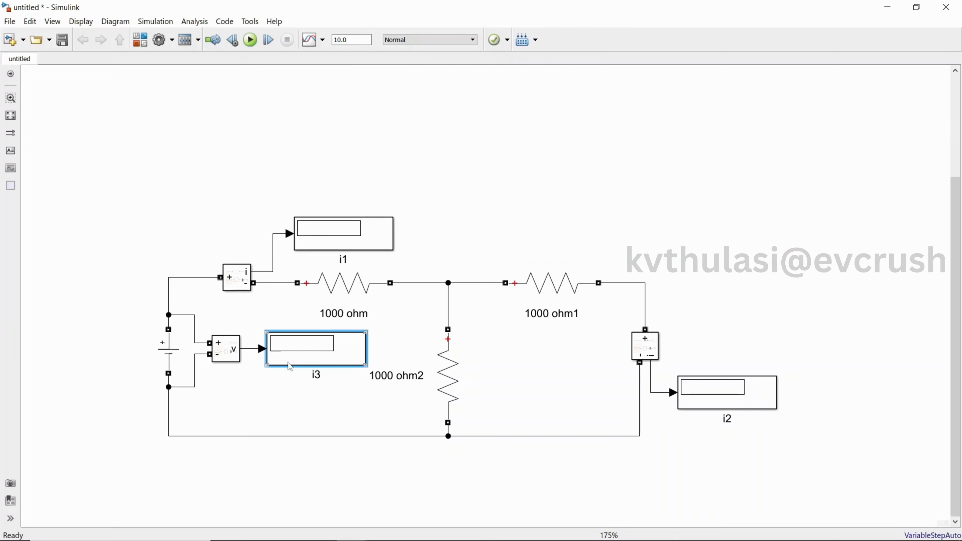
Rename the new display block's label to v1
{"action": "left_click", "coordinate": [313, 375]}
{"action": "key", "text": "BackSpace"}
{"action": "type", "text": "v1"}
Delete the stray unused Current Measurement block above the circuit
{"action": "scroll", "coordinate": [521, 334], "scroll_direction": "down", "scroll_amount": 2}
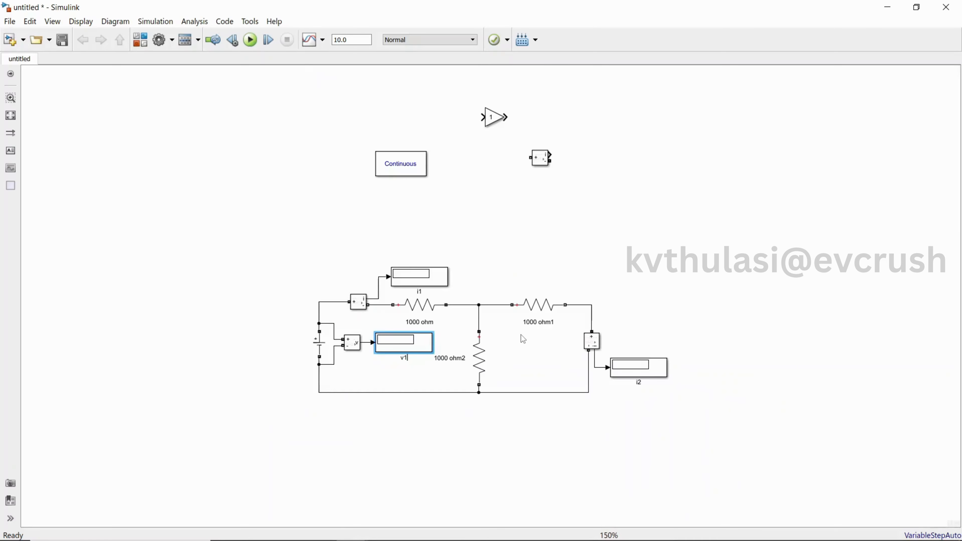
{"action": "left_click", "coordinate": [545, 159]}
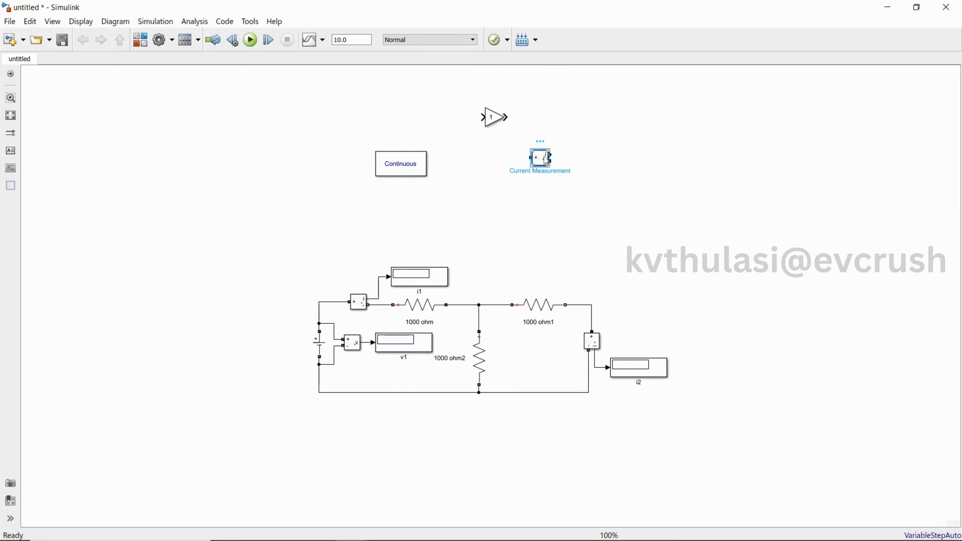
{"action": "key", "text": "Delete"}
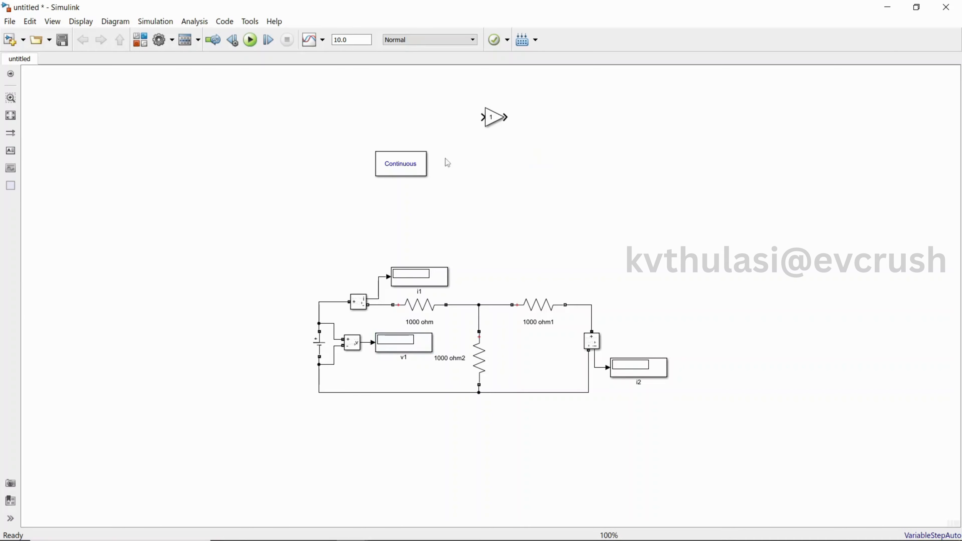
Delete the unused Gain block above the circuit
{"action": "scroll", "coordinate": [389, 243], "scroll_direction": "up", "scroll_amount": 2}
{"action": "left_click_drag", "start_coordinate": [404, 140], "coordinate": [386, 147]}
{"action": "left_click_drag", "start_coordinate": [282, 209], "coordinate": [267, 257]}
{"action": "left_click", "coordinate": [615, 223]}
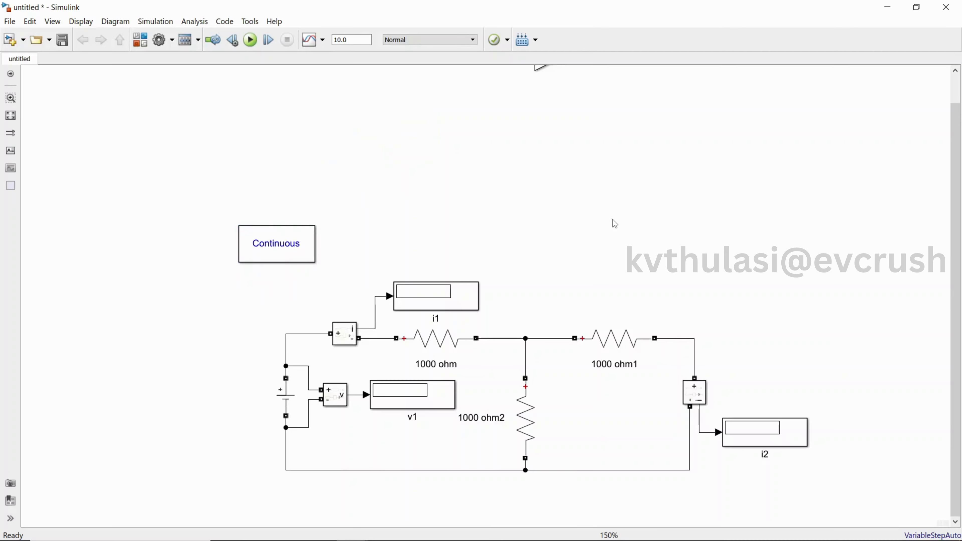
{"action": "left_click_drag", "start_coordinate": [957, 298], "coordinate": [957, 270]}
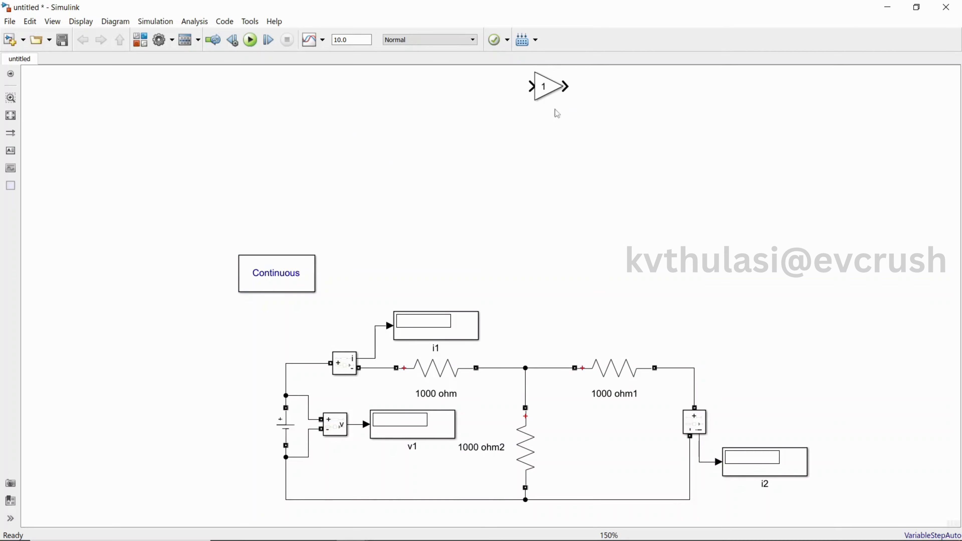
{"action": "left_click", "coordinate": [545, 90]}
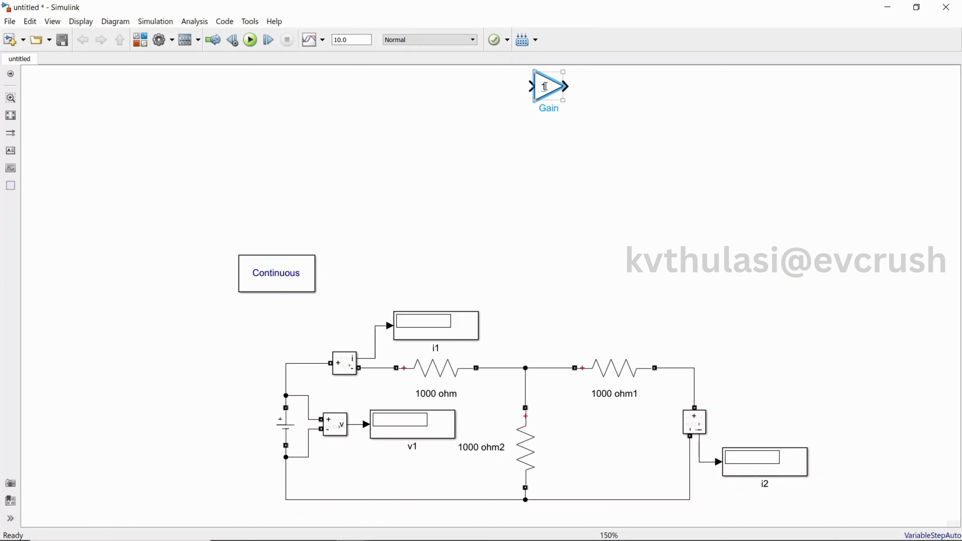
{"action": "left_click", "coordinate": [545, 87]}
{"action": "key", "text": "Delete"}
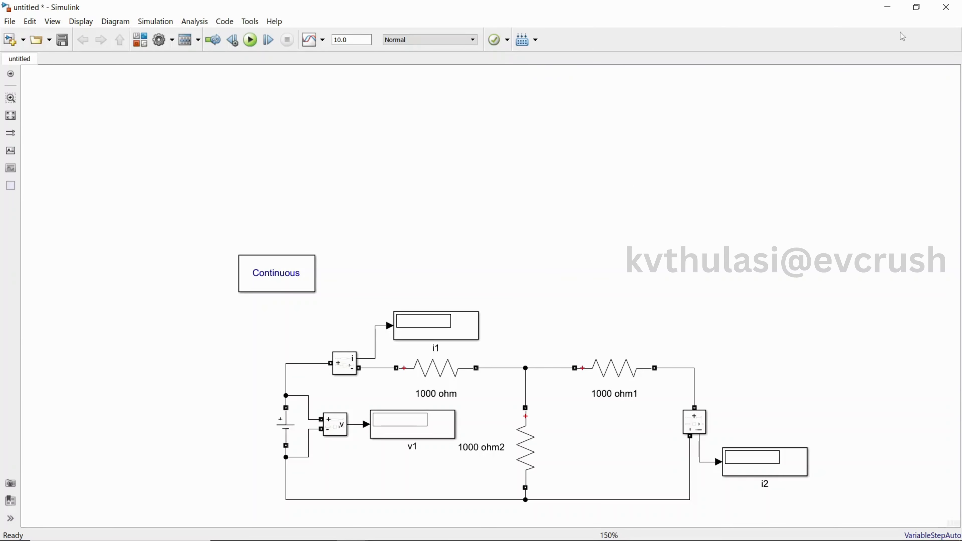
Switch to the OneNote H-Parameters page and handwrite V1, I1 and a circled Channel note
{"action": "left_click", "coordinate": [887, 8]}
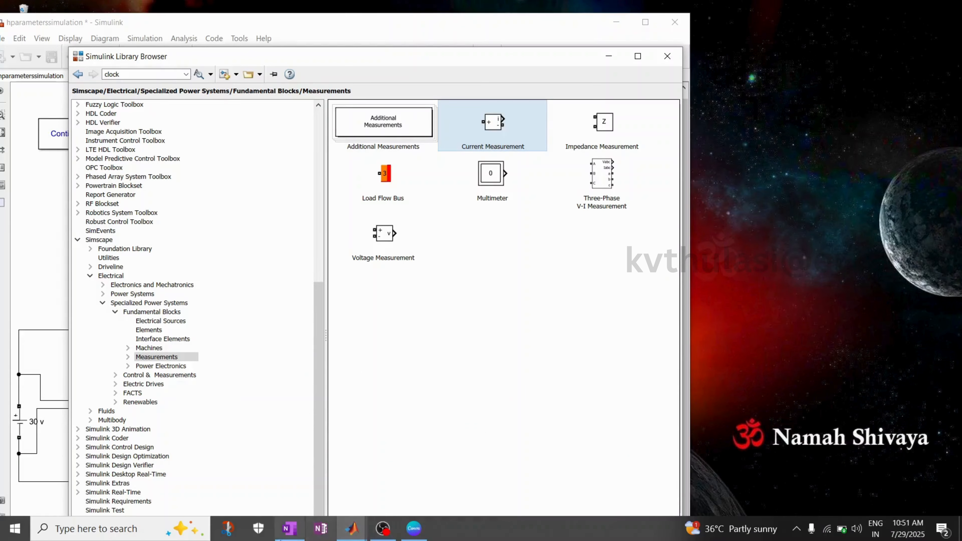
{"action": "left_click", "coordinate": [289, 529]}
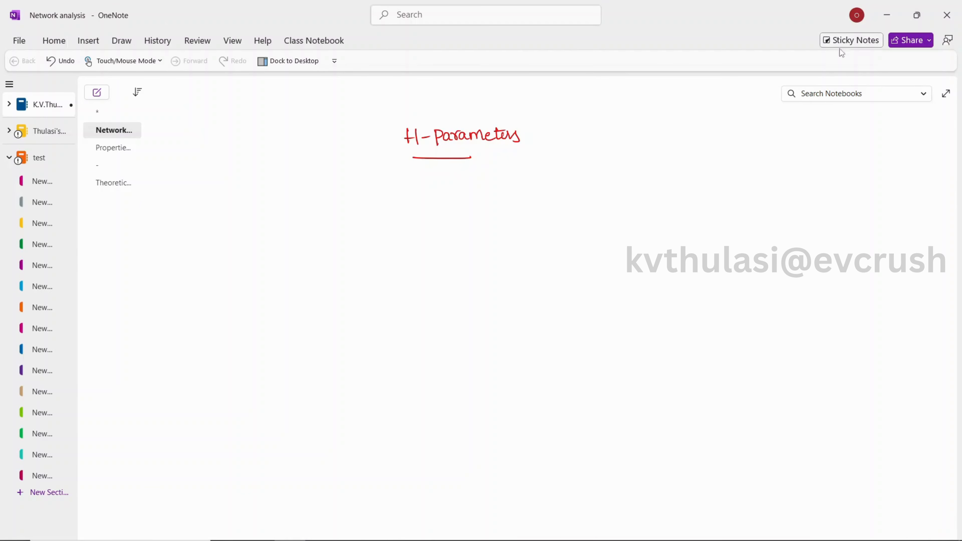
{"action": "left_click_drag", "start_coordinate": [624, 154], "coordinate": [632, 168]}
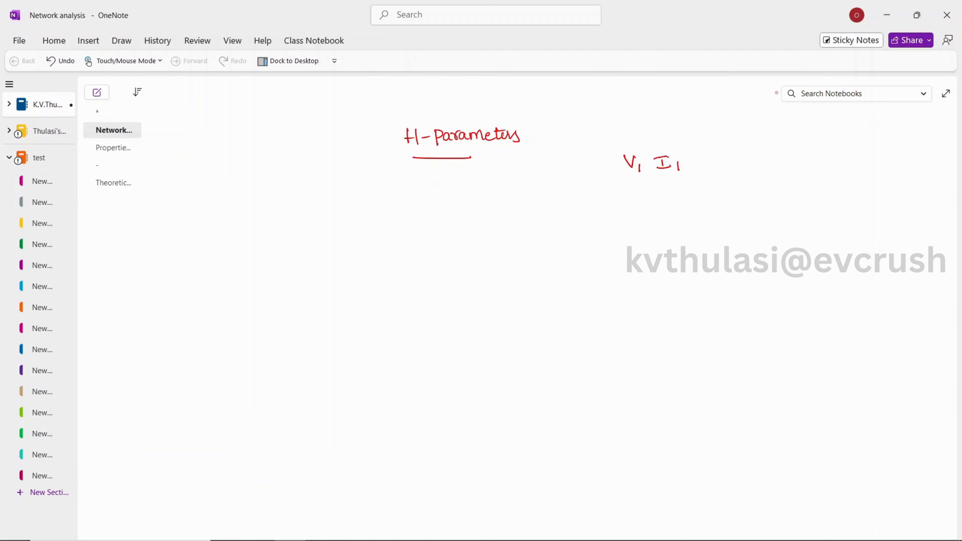
{"action": "left_click_drag", "start_coordinate": [788, 167], "coordinate": [787, 179]}
{"action": "mouse_move", "coordinate": [789, 163]}
{"action": "left_mouse_down"}
{"action": "mouse_move", "coordinate": [790, 178]}
{"action": "mouse_move", "coordinate": [838, 177]}
{"action": "mouse_move", "coordinate": [842, 161]}
{"action": "left_mouse_up"}
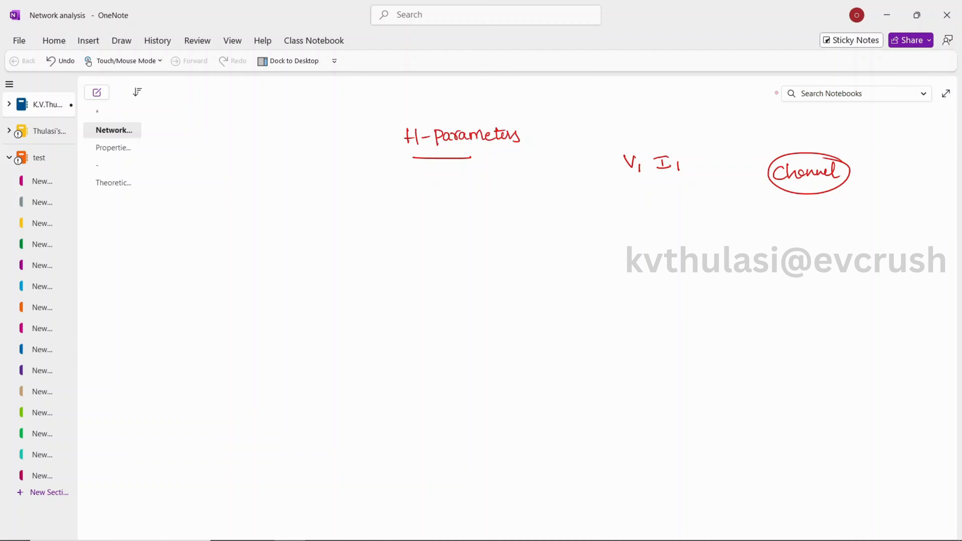
Handwrite V2 and I2 beneath and loop the V1–I1 and V2–I2 variable pairs
{"action": "left_click_drag", "start_coordinate": [621, 186], "coordinate": [696, 179]}
{"action": "left_click_drag", "start_coordinate": [632, 199], "coordinate": [659, 207]}
{"action": "left_click_drag", "start_coordinate": [672, 200], "coordinate": [698, 207]}
{"action": "mouse_move", "coordinate": [649, 172]}
{"action": "left_mouse_down"}
{"action": "mouse_move", "coordinate": [627, 176]}
{"action": "mouse_move", "coordinate": [688, 216]}
{"action": "mouse_move", "coordinate": [681, 185]}
{"action": "mouse_move", "coordinate": [648, 172]}
{"action": "left_mouse_up"}
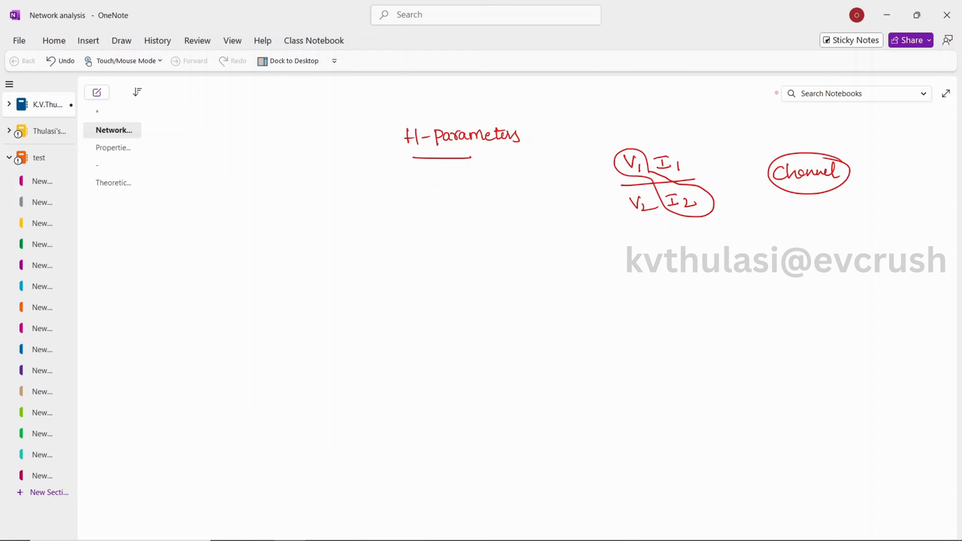
Handwrite V1 = h11 I1 + h12 V2 and I2 = h21 I1 + h22 V2, ticking h11, h21 and circling the V2 terms
{"action": "left_click_drag", "start_coordinate": [331, 251], "coordinate": [339, 250]}
{"action": "mouse_move", "coordinate": [333, 318]}
{"action": "left_mouse_down"}
{"action": "mouse_move", "coordinate": [348, 318]}
{"action": "mouse_move", "coordinate": [345, 310]}
{"action": "left_mouse_up"}
{"action": "left_click_drag", "start_coordinate": [346, 314], "coordinate": [362, 320]}
{"action": "left_click_drag", "start_coordinate": [383, 248], "coordinate": [386, 254]}
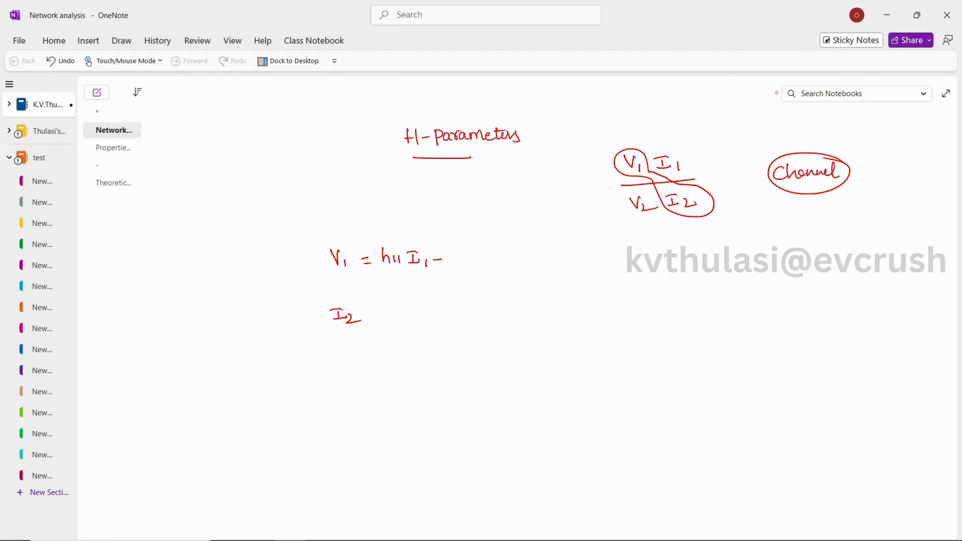
{"action": "mouse_move", "coordinate": [478, 254]}
{"action": "left_mouse_down"}
{"action": "mouse_move", "coordinate": [490, 263]}
{"action": "mouse_move", "coordinate": [508, 248]}
{"action": "mouse_move", "coordinate": [525, 263]}
{"action": "left_mouse_up"}
{"action": "left_click_drag", "start_coordinate": [378, 303], "coordinate": [394, 317]}
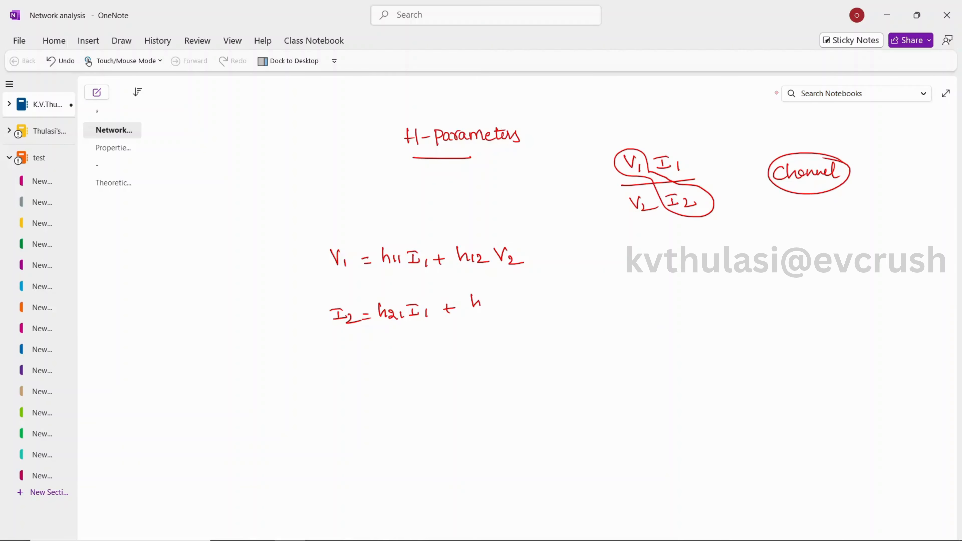
{"action": "left_click_drag", "start_coordinate": [507, 295], "coordinate": [546, 307]}
{"action": "left_click_drag", "start_coordinate": [386, 242], "coordinate": [411, 236]}
{"action": "left_click_drag", "start_coordinate": [385, 302], "coordinate": [403, 294]}
{"action": "mouse_move", "coordinate": [462, 222]}
{"action": "left_mouse_down"}
{"action": "mouse_move", "coordinate": [504, 336]}
{"action": "mouse_move", "coordinate": [456, 237]}
{"action": "left_mouse_up"}
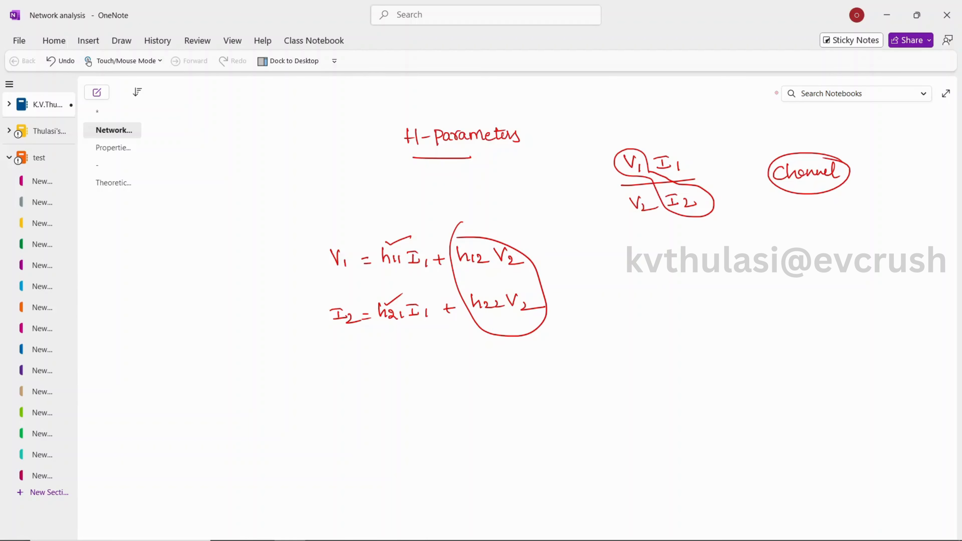
Write the condition V2=0 (o/p port is s.c) below the equations
{"action": "mouse_move", "coordinate": [353, 355]}
{"action": "left_mouse_down"}
{"action": "mouse_move", "coordinate": [359, 370]}
{"action": "mouse_move", "coordinate": [361, 355]}
{"action": "left_mouse_up"}
{"action": "mouse_move", "coordinate": [363, 360]}
{"action": "left_mouse_down"}
{"action": "mouse_move", "coordinate": [373, 372]}
{"action": "mouse_move", "coordinate": [394, 363]}
{"action": "mouse_move", "coordinate": [405, 374]}
{"action": "mouse_move", "coordinate": [409, 360]}
{"action": "mouse_move", "coordinate": [418, 372]}
{"action": "left_mouse_up"}
{"action": "mouse_move", "coordinate": [425, 360]}
{"action": "left_mouse_down"}
{"action": "mouse_move", "coordinate": [427, 375]}
{"action": "mouse_move", "coordinate": [438, 373]}
{"action": "left_mouse_up"}
{"action": "left_click_drag", "start_coordinate": [438, 361], "coordinate": [516, 363]}
{"action": "left_click_drag", "start_coordinate": [518, 350], "coordinate": [515, 372]}
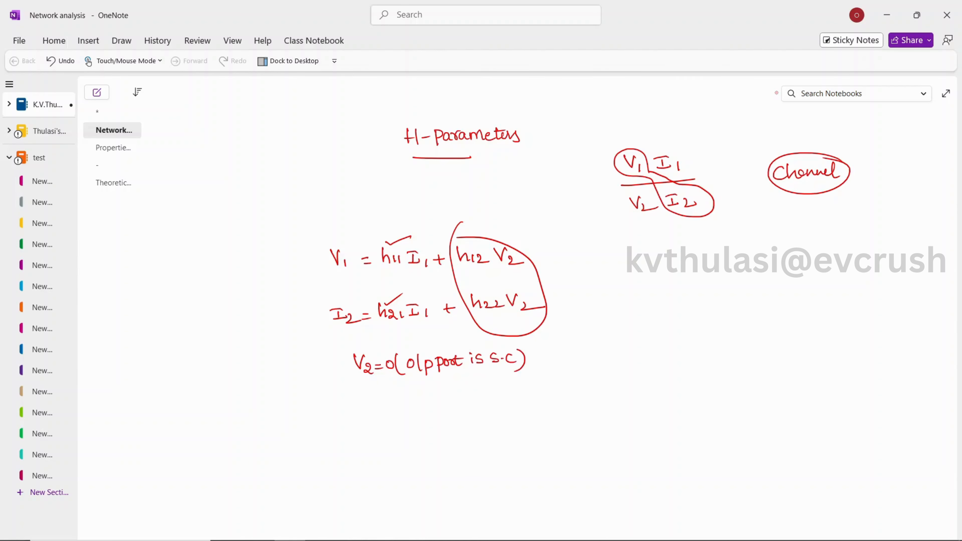
Write the formulas h11 = V1/I1 and h21 = I2/I1 under the short-circuit condition
{"action": "mouse_move", "coordinate": [381, 398]}
{"action": "left_mouse_down"}
{"action": "mouse_move", "coordinate": [383, 412]}
{"action": "mouse_move", "coordinate": [396, 413]}
{"action": "left_mouse_up"}
{"action": "left_click_drag", "start_coordinate": [400, 405], "coordinate": [414, 409]}
{"action": "left_click_drag", "start_coordinate": [429, 395], "coordinate": [449, 411]}
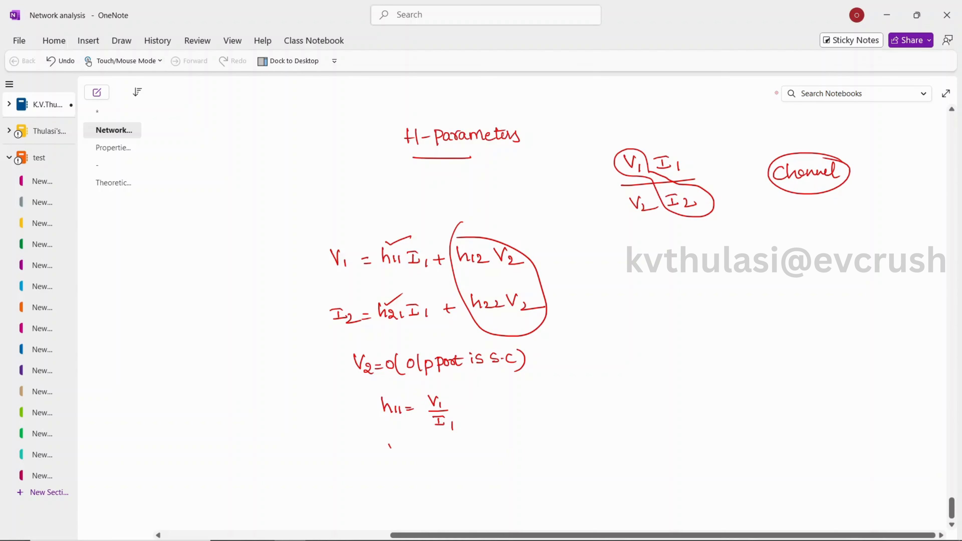
{"action": "left_click_drag", "start_coordinate": [390, 448], "coordinate": [396, 461]}
{"action": "mouse_move", "coordinate": [457, 448]}
{"action": "left_mouse_down"}
{"action": "mouse_move", "coordinate": [474, 460]}
{"action": "mouse_move", "coordinate": [465, 465]}
{"action": "left_mouse_up"}
{"action": "left_click", "coordinate": [457, 469]}
{"action": "left_click_drag", "start_coordinate": [474, 470], "coordinate": [474, 477]}
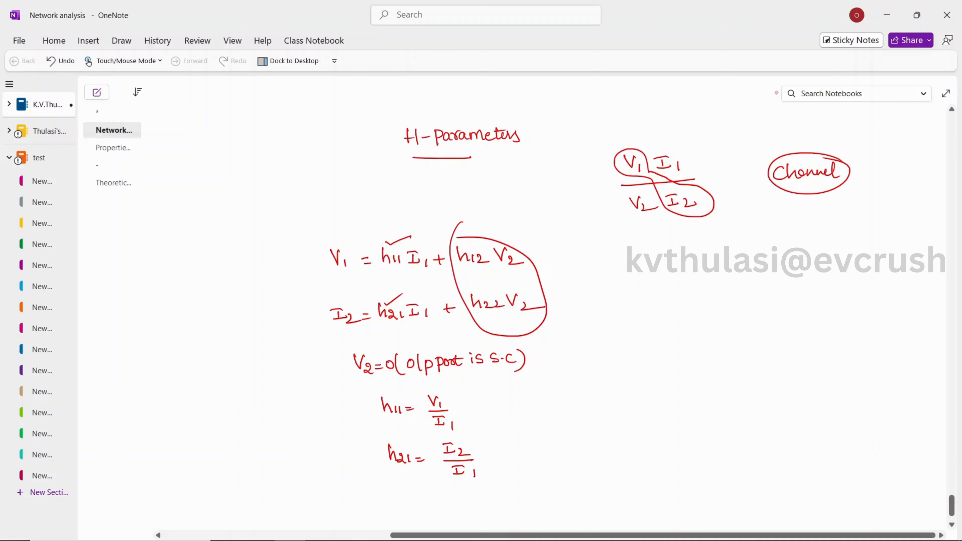
Bracket the two h-parameter formulas and add tick marks beside them
{"action": "mouse_move", "coordinate": [365, 392]}
{"action": "left_mouse_down"}
{"action": "mouse_move", "coordinate": [384, 485]}
{"action": "mouse_move", "coordinate": [420, 483]}
{"action": "left_mouse_up"}
{"action": "left_click_drag", "start_coordinate": [483, 474], "coordinate": [505, 469]}
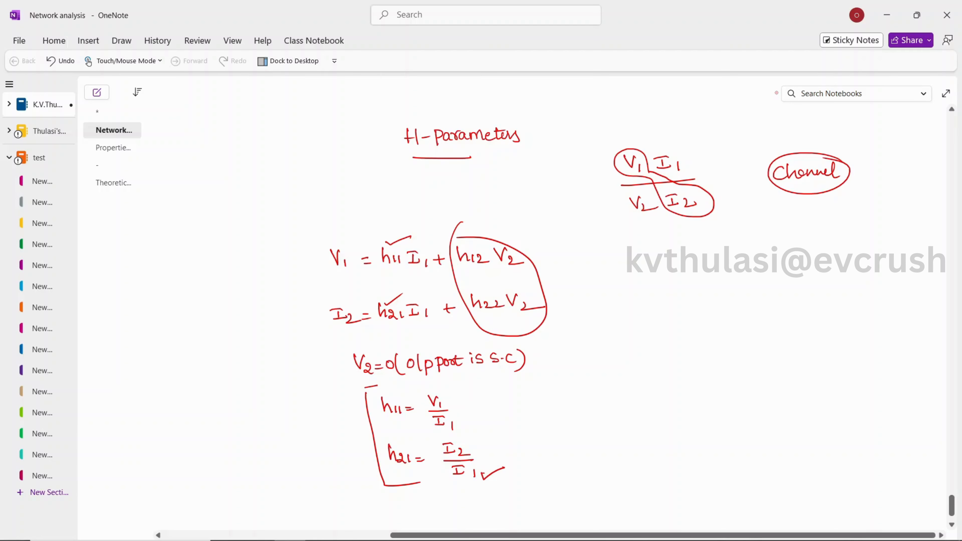
{"action": "left_click_drag", "start_coordinate": [477, 457], "coordinate": [505, 444]}
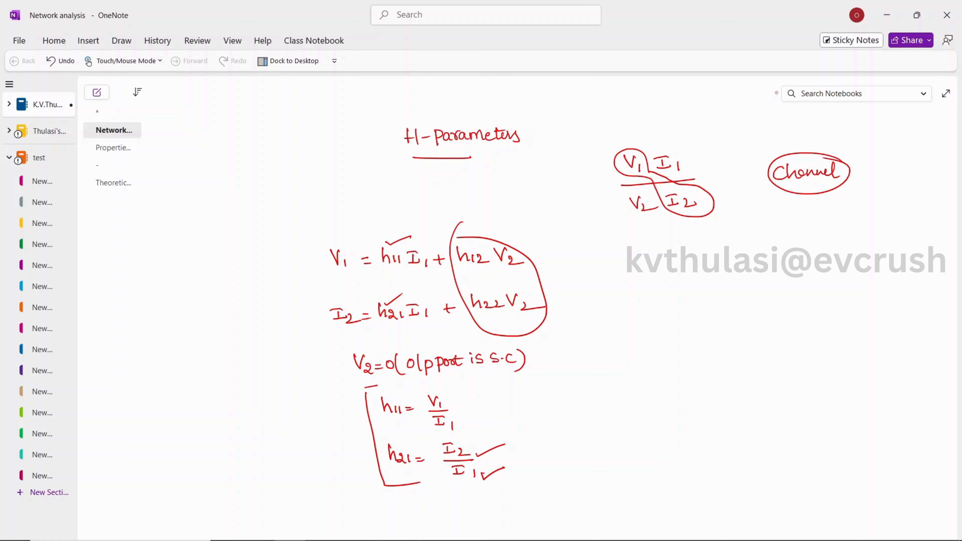
{"action": "left_click_drag", "start_coordinate": [451, 402], "coordinate": [482, 389]}
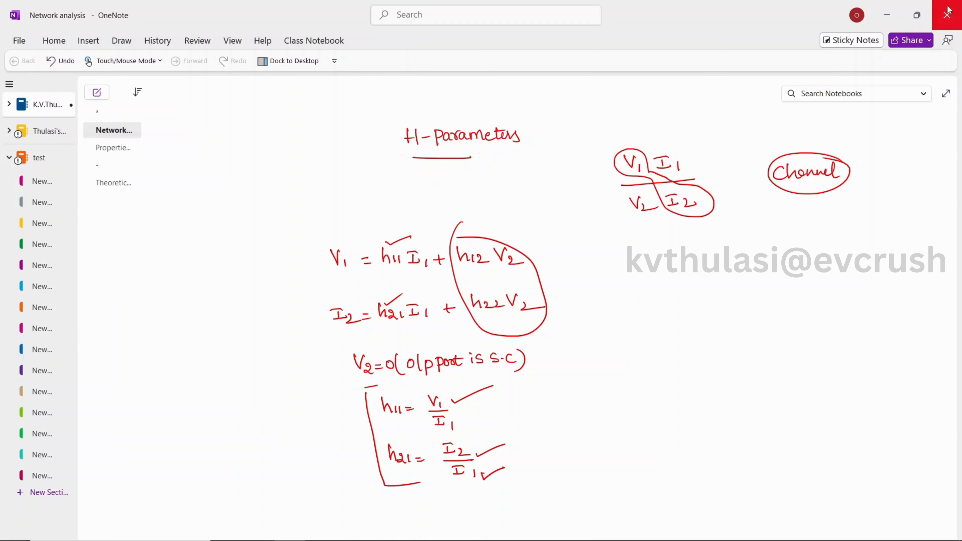
Return to the untitled Simulink model window
{"action": "left_click", "coordinate": [888, 17]}
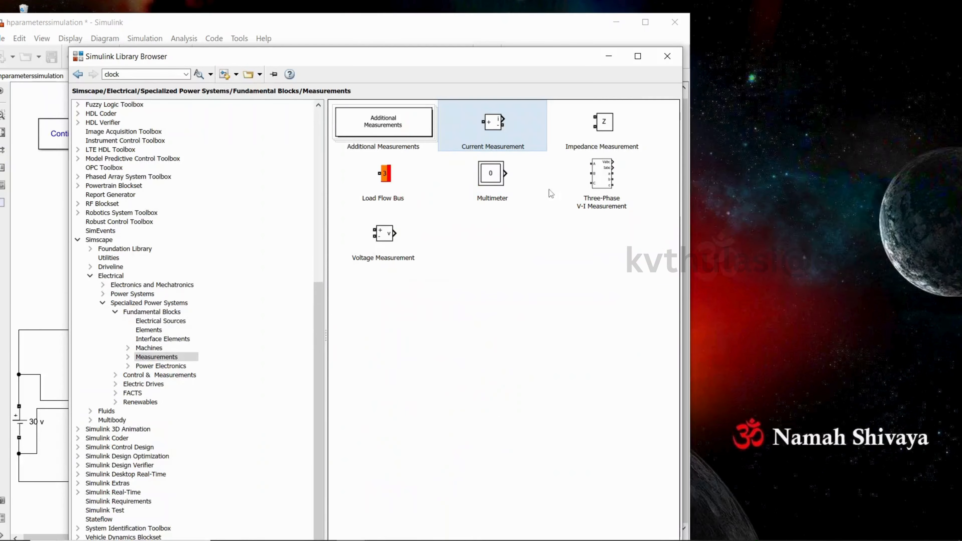
{"action": "mouse_move", "coordinate": [228, 540]}
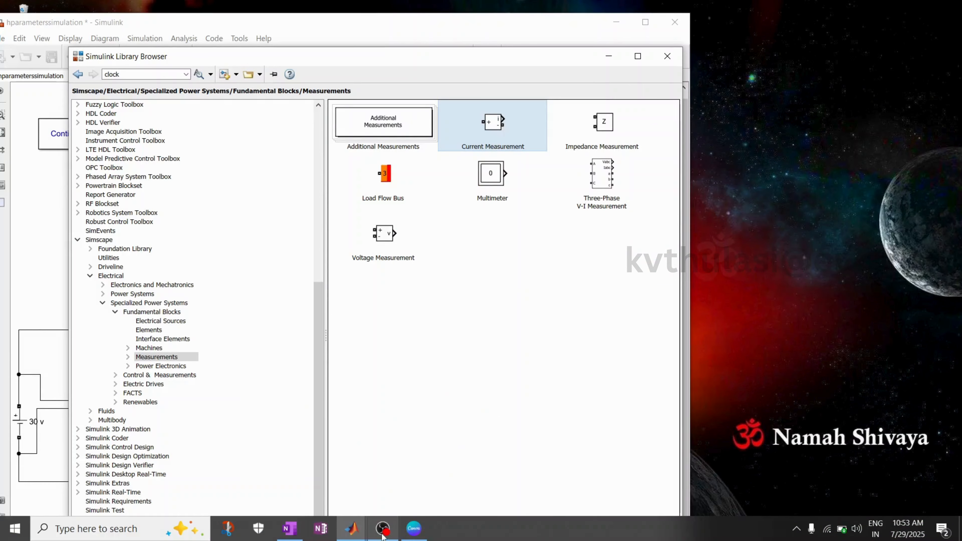
{"action": "left_click", "coordinate": [351, 528]}
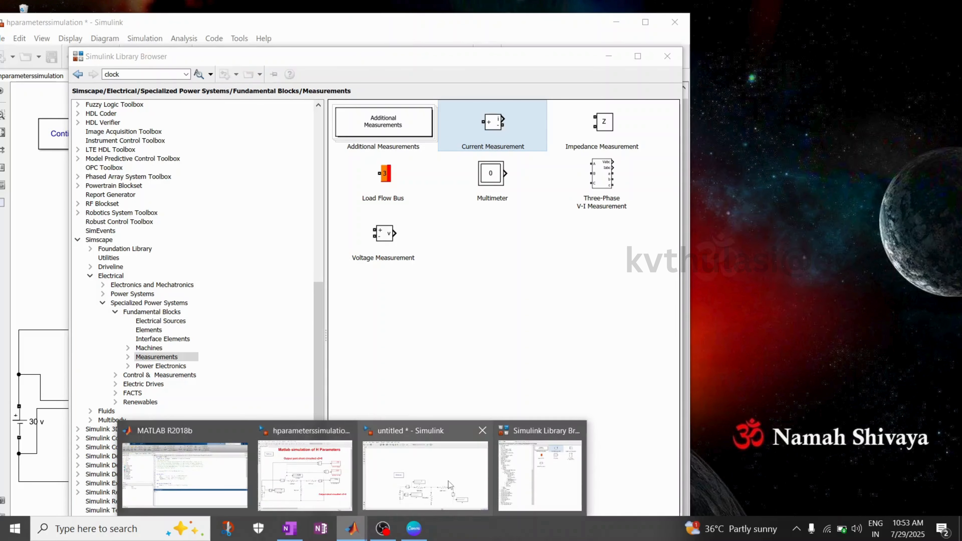
{"action": "left_click", "coordinate": [427, 479]}
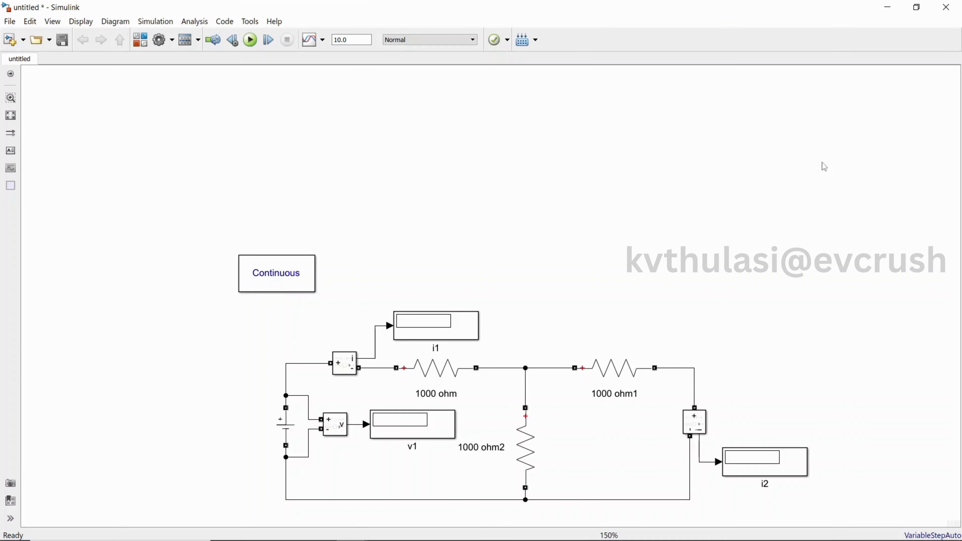
Resize and position the untitled model window beside the reference hparameterssimulation model
{"action": "left_click", "coordinate": [916, 6]}
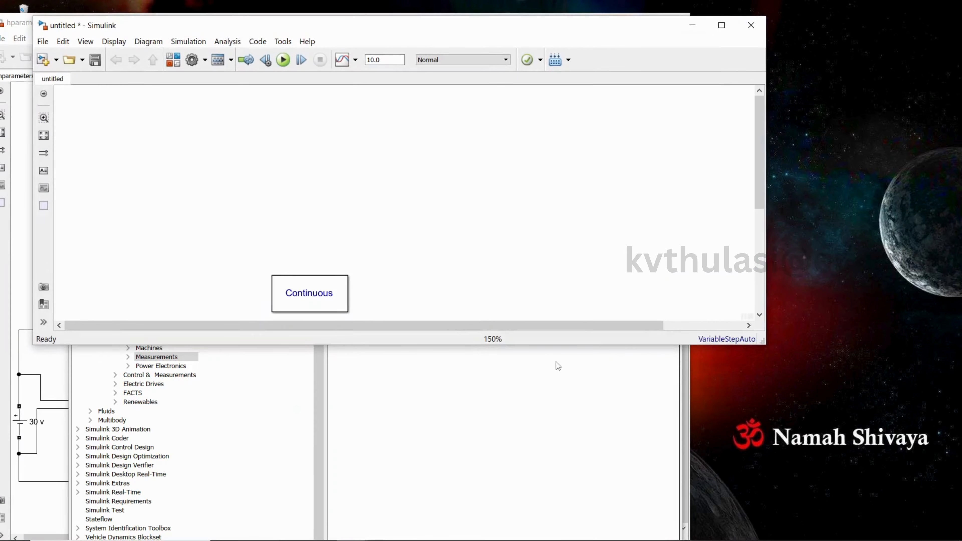
{"action": "double_click", "coordinate": [555, 344]}
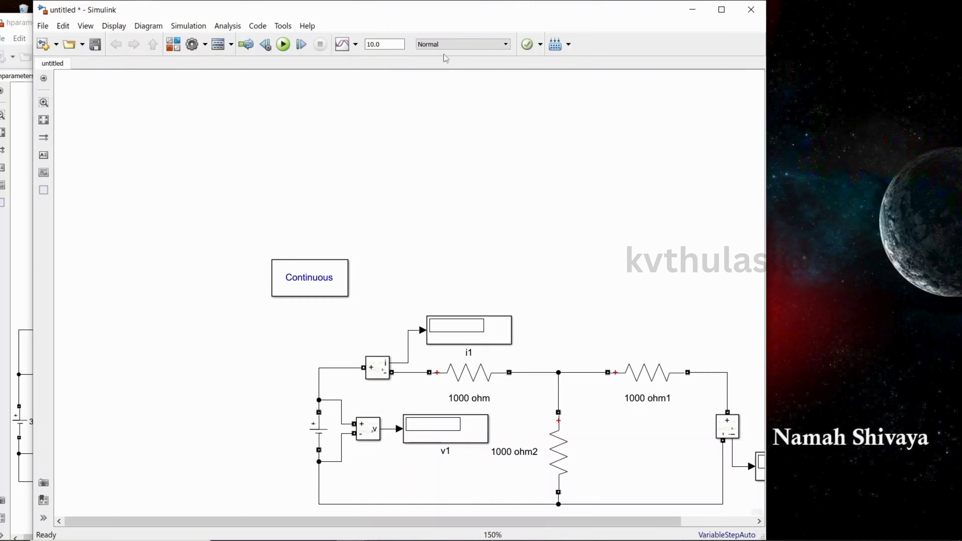
{"action": "left_click_drag", "start_coordinate": [425, 17], "coordinate": [641, 31]}
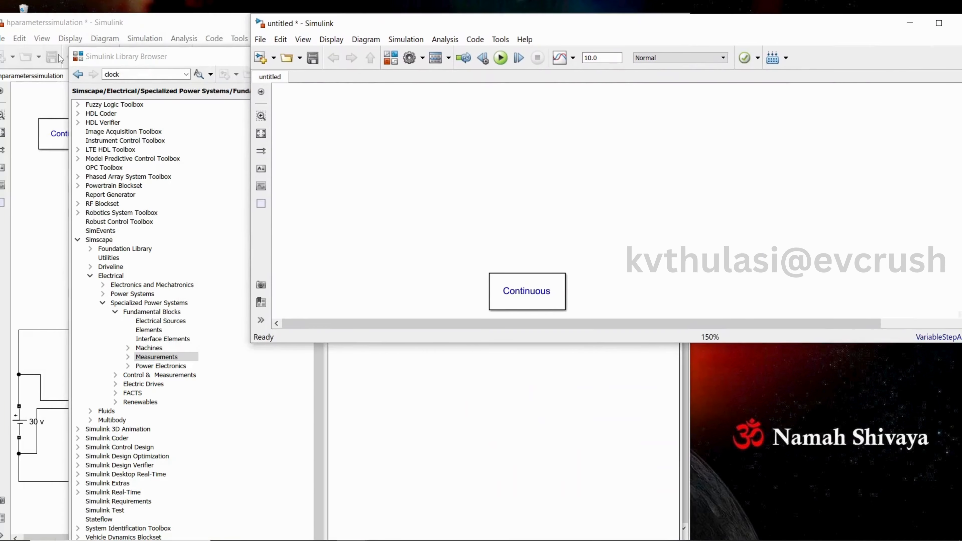
{"action": "left_click", "coordinate": [77, 28]}
{"action": "left_click", "coordinate": [758, 299]}
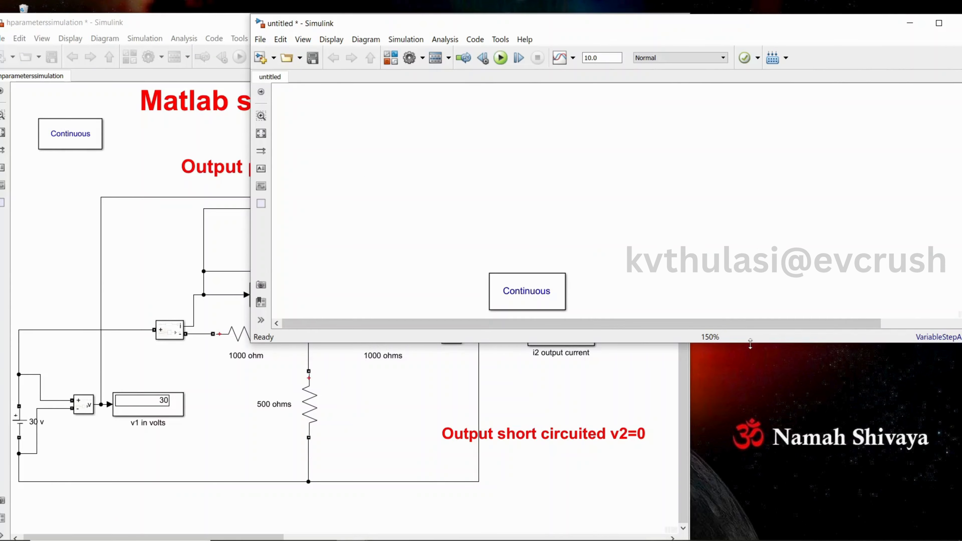
{"action": "left_click_drag", "start_coordinate": [750, 344], "coordinate": [750, 540]}
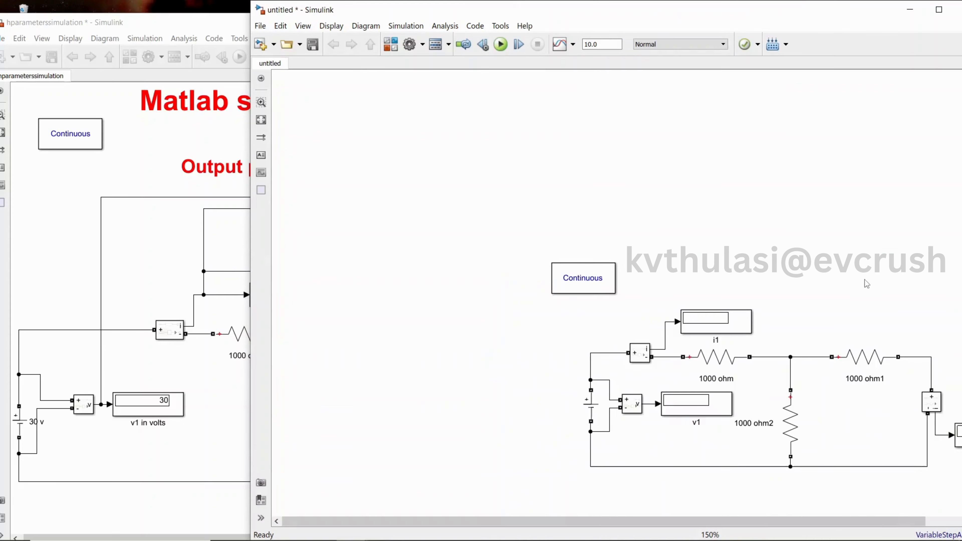
{"action": "scroll", "coordinate": [863, 279], "scroll_direction": "down", "scroll_amount": 1}
{"action": "scroll", "coordinate": [851, 293], "scroll_direction": "up", "scroll_amount": 2}
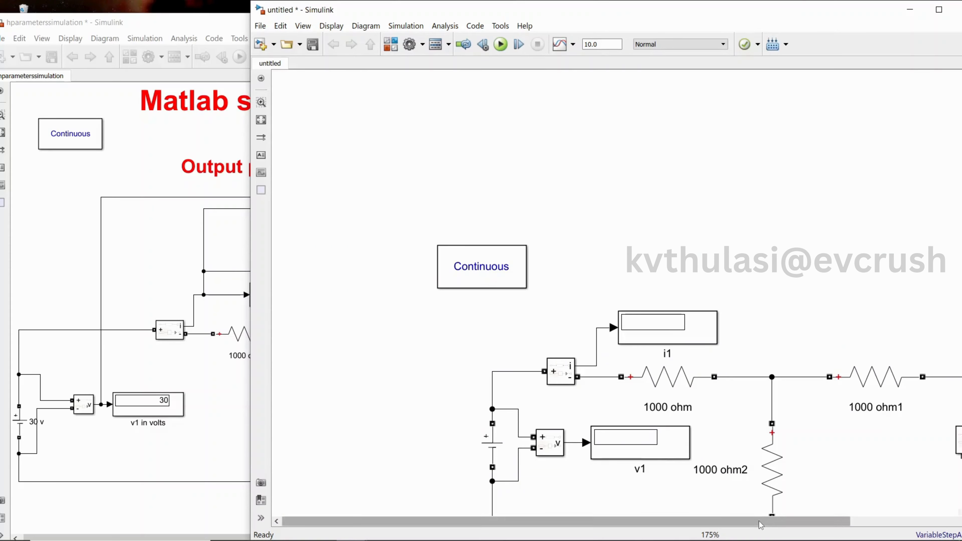
Run the simulation of the untitled h-parameter circuit model
{"action": "left_click_drag", "start_coordinate": [760, 522], "coordinate": [834, 523]}
{"action": "scroll", "coordinate": [851, 351], "scroll_direction": "down", "scroll_amount": 2}
{"action": "scroll", "coordinate": [814, 345], "scroll_direction": "up", "scroll_amount": 1}
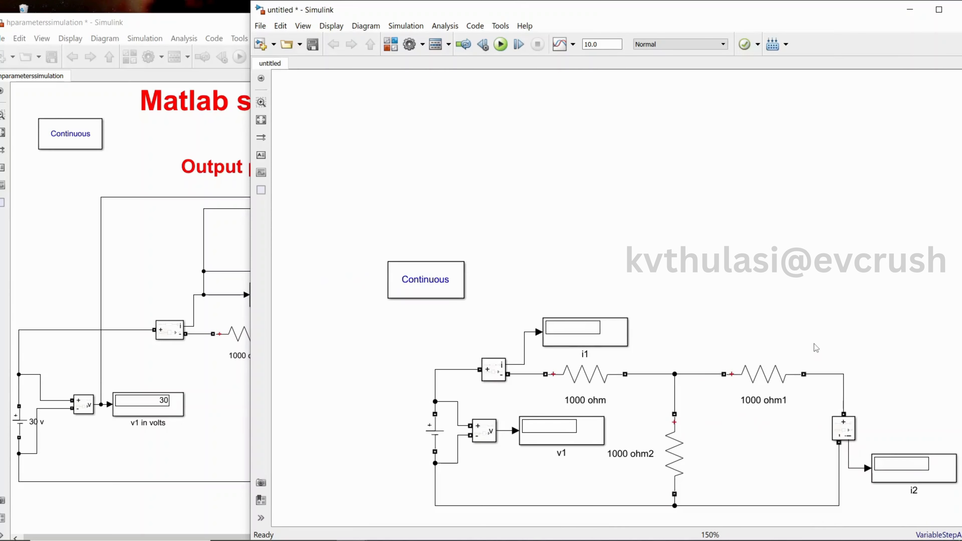
{"action": "left_click_drag", "start_coordinate": [695, 7], "coordinate": [651, 8]}
{"action": "scroll", "coordinate": [716, 155], "scroll_direction": "up", "scroll_amount": 1}
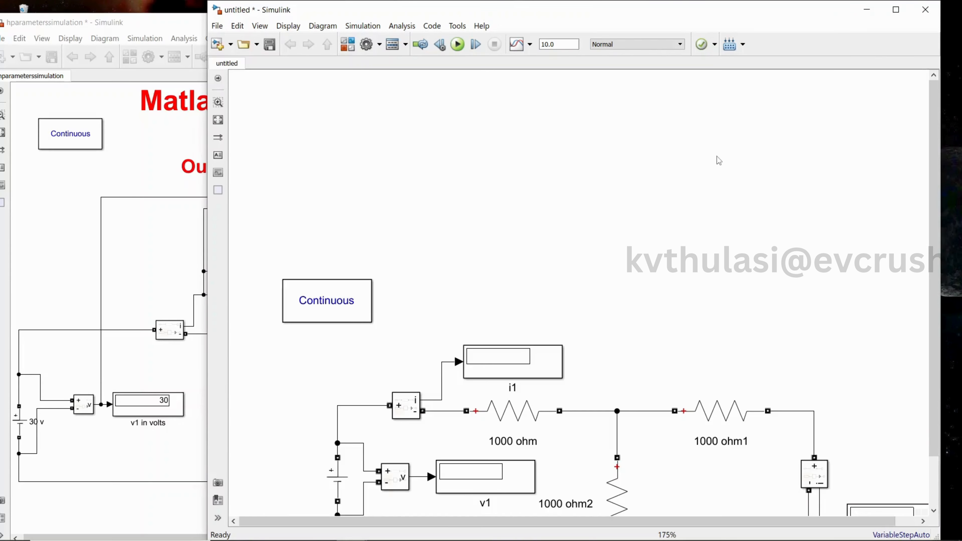
{"action": "scroll", "coordinate": [719, 160], "scroll_direction": "down", "scroll_amount": 1}
{"action": "scroll", "coordinate": [791, 297], "scroll_direction": "down", "scroll_amount": 1}
{"action": "scroll", "coordinate": [793, 292], "scroll_direction": "up", "scroll_amount": 2}
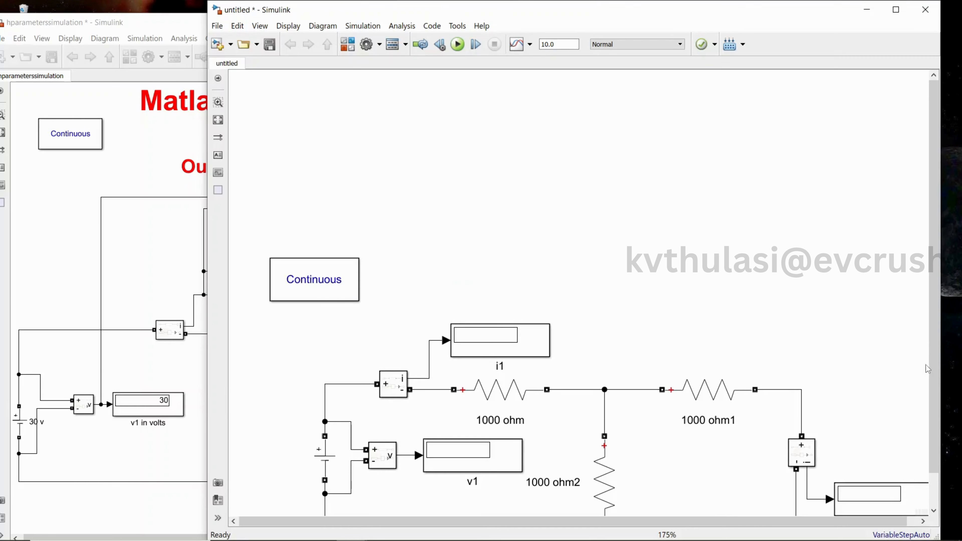
{"action": "scroll", "coordinate": [927, 369], "scroll_direction": "down", "scroll_amount": 1}
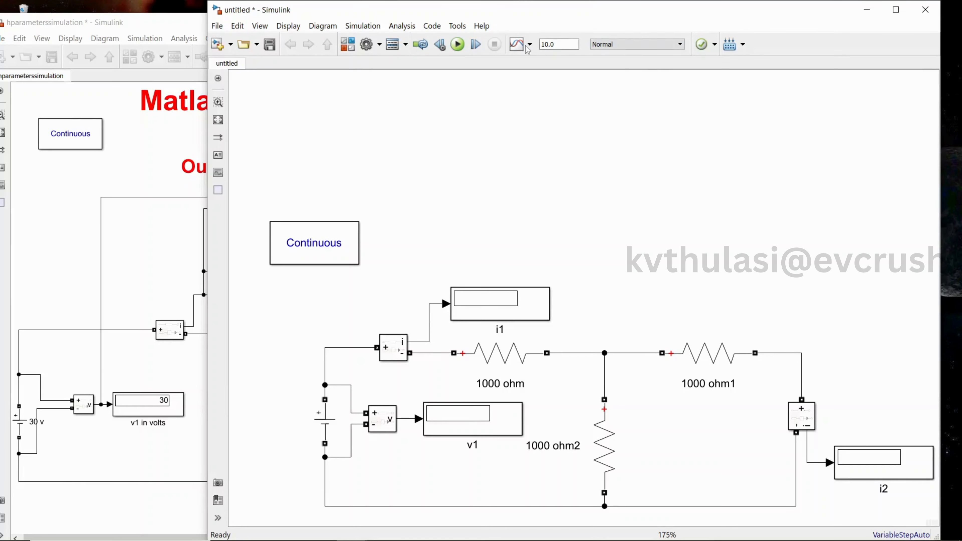
{"action": "left_click", "coordinate": [458, 46]}
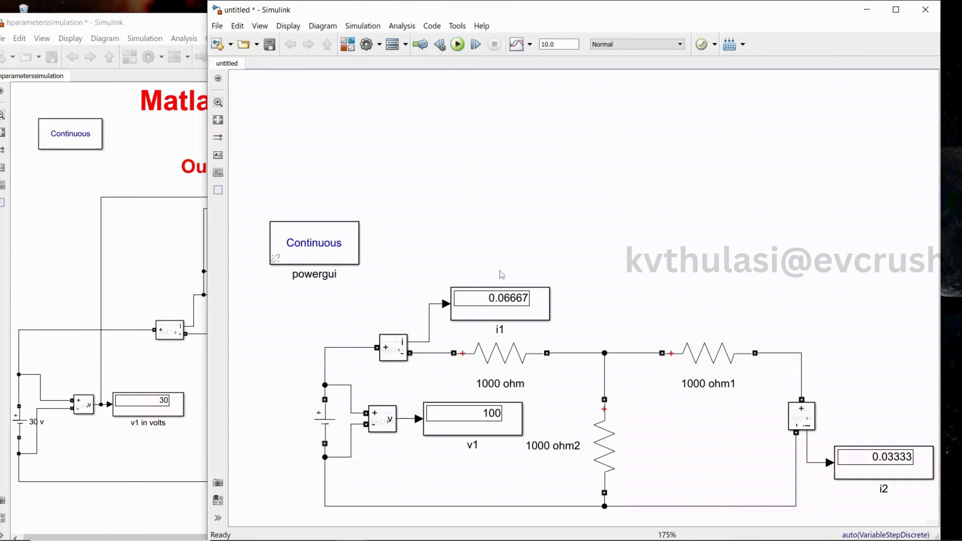
Set the DC voltage source's amplitude to 30 V
{"action": "left_click", "coordinate": [312, 433]}
{"action": "double_click", "coordinate": [319, 424]}
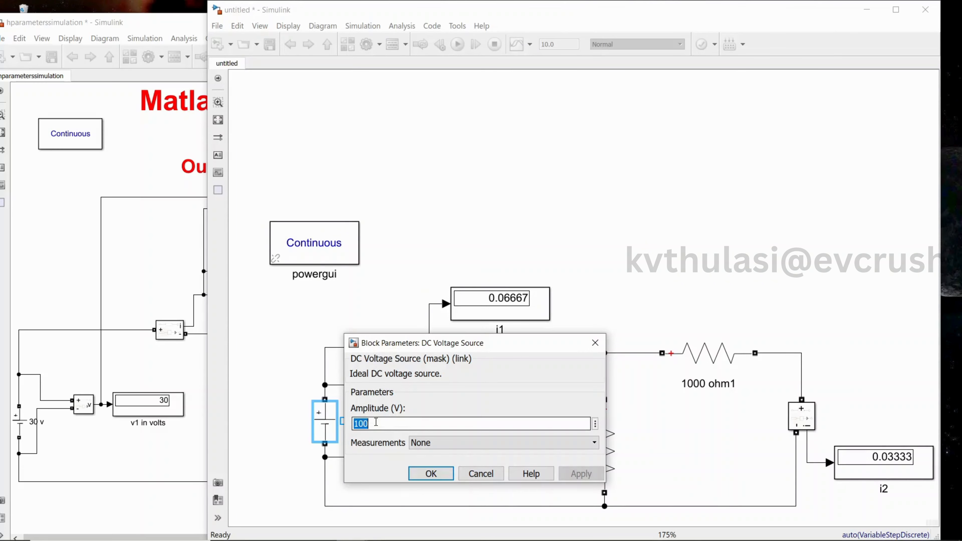
{"action": "type", "text": "30"}
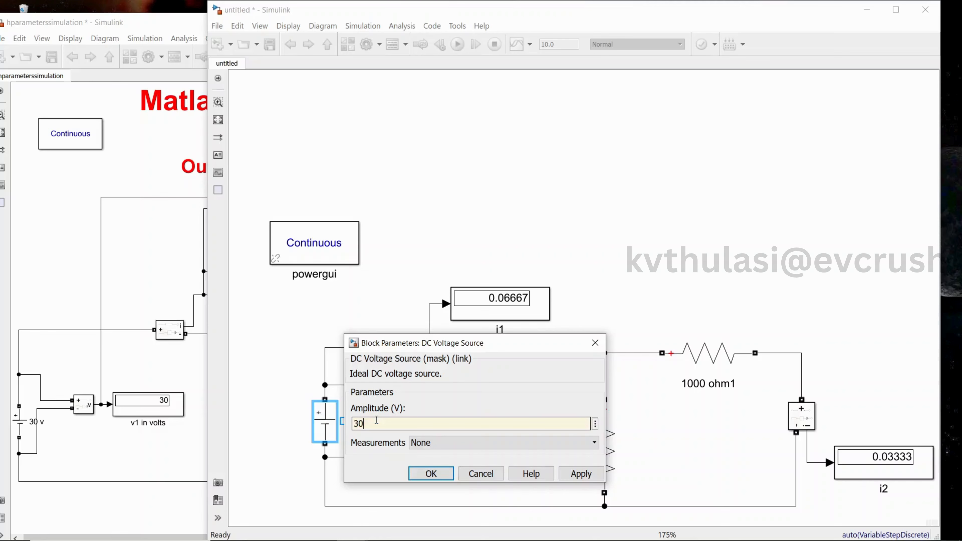
{"action": "mouse_move", "coordinate": [600, 536]}
{"action": "left_click", "coordinate": [580, 474]}
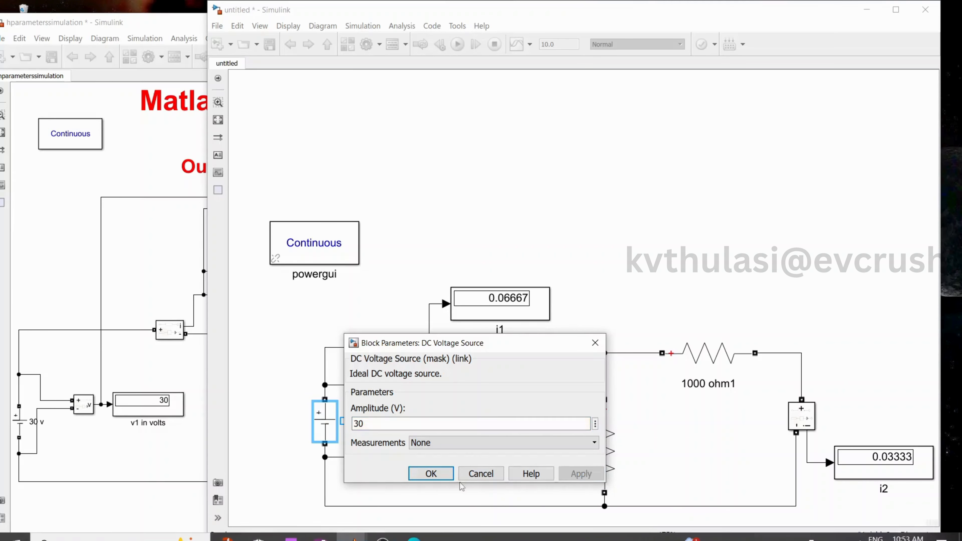
{"action": "left_click", "coordinate": [431, 474]}
Rerun the simulation with the 30 V source
{"action": "left_click", "coordinate": [458, 45]}
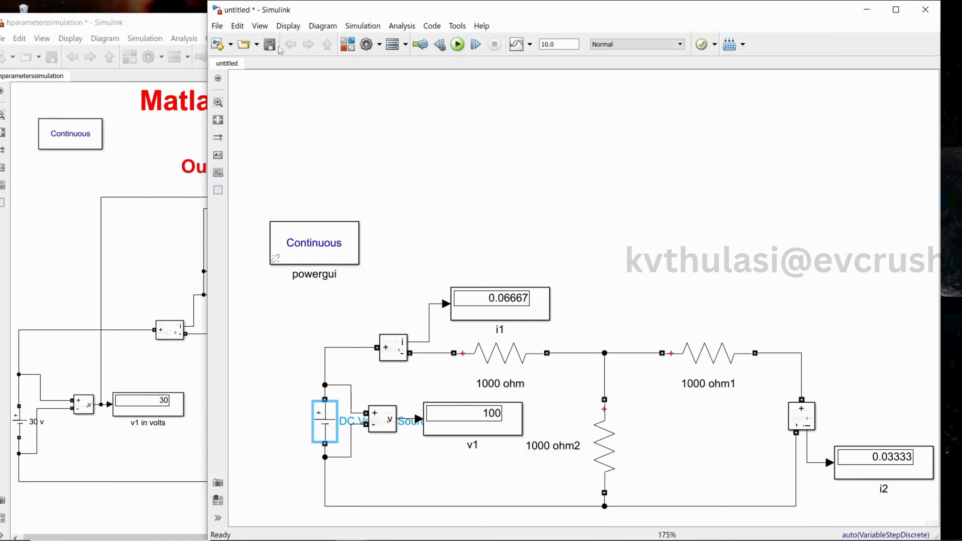
{"action": "left_click", "coordinate": [271, 45]}
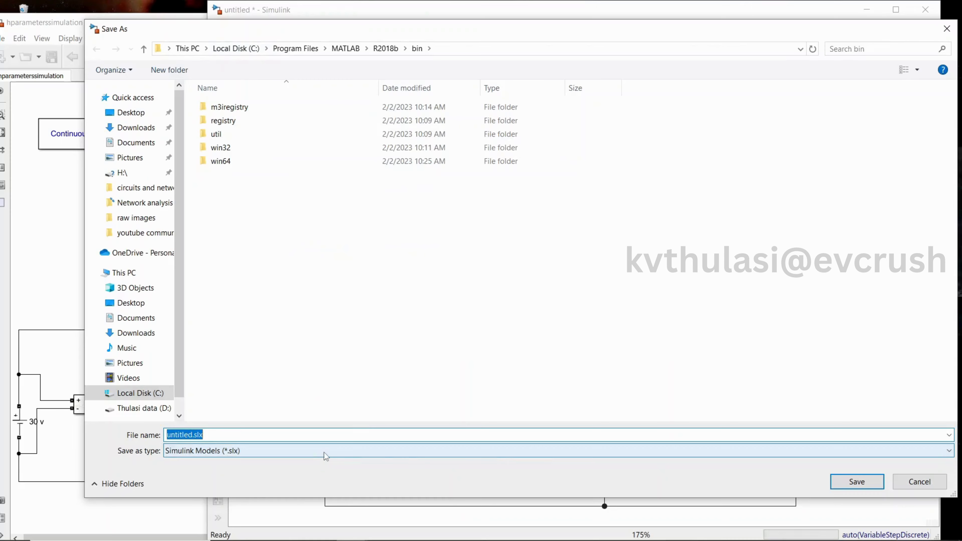
{"action": "left_click", "coordinate": [916, 488]}
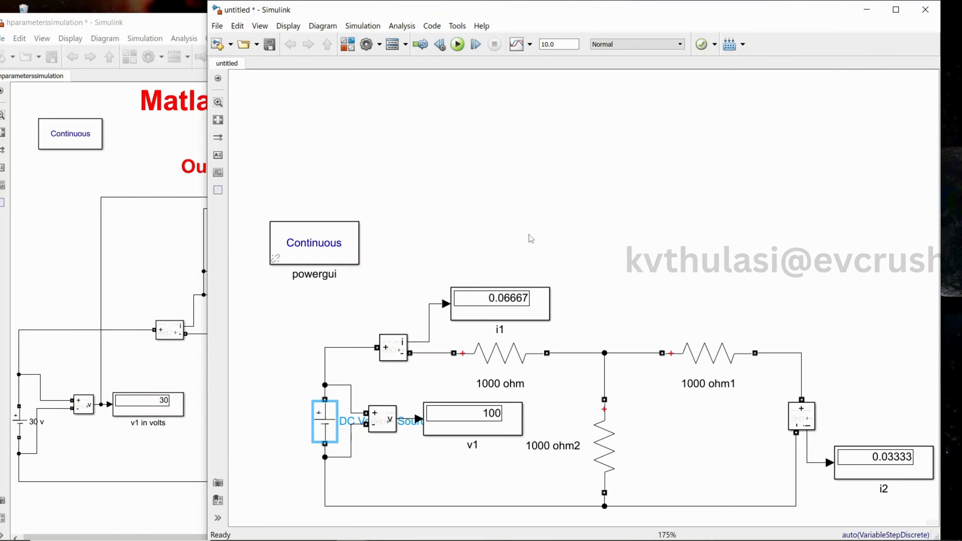
{"action": "left_click", "coordinate": [459, 45]}
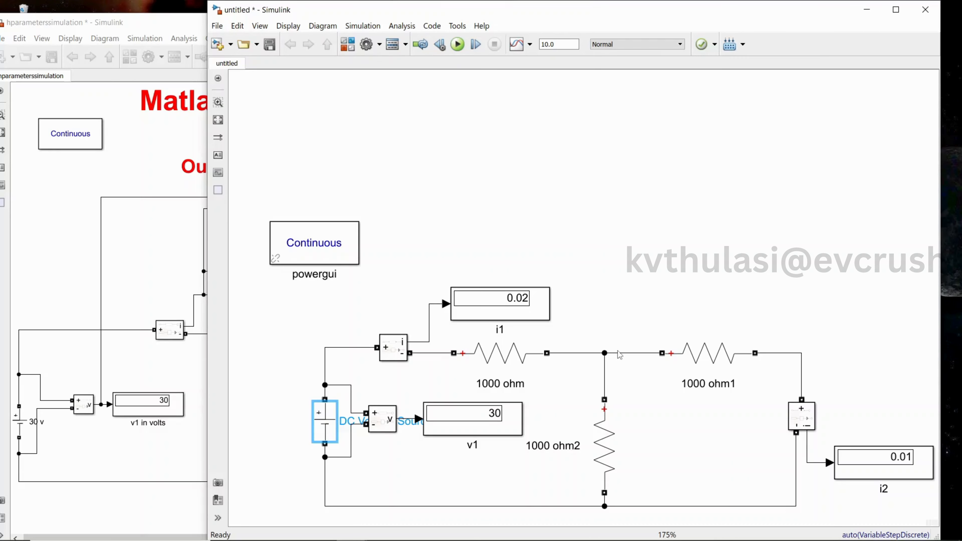
Compare the untitled model's circuit and readings with the reference hparameterssimulation model, repositioning the untitled window beside it
{"action": "left_click", "coordinate": [138, 278]}
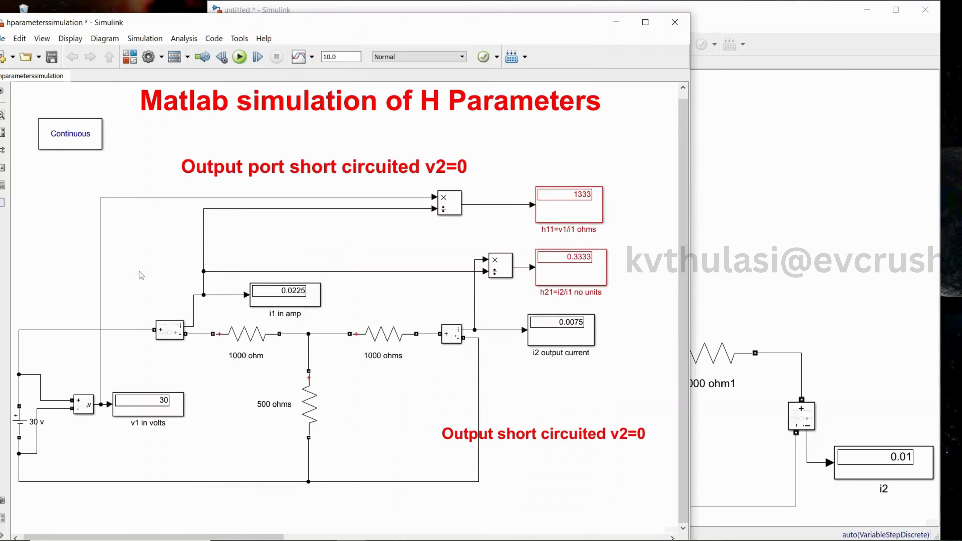
{"action": "left_click", "coordinate": [828, 307]}
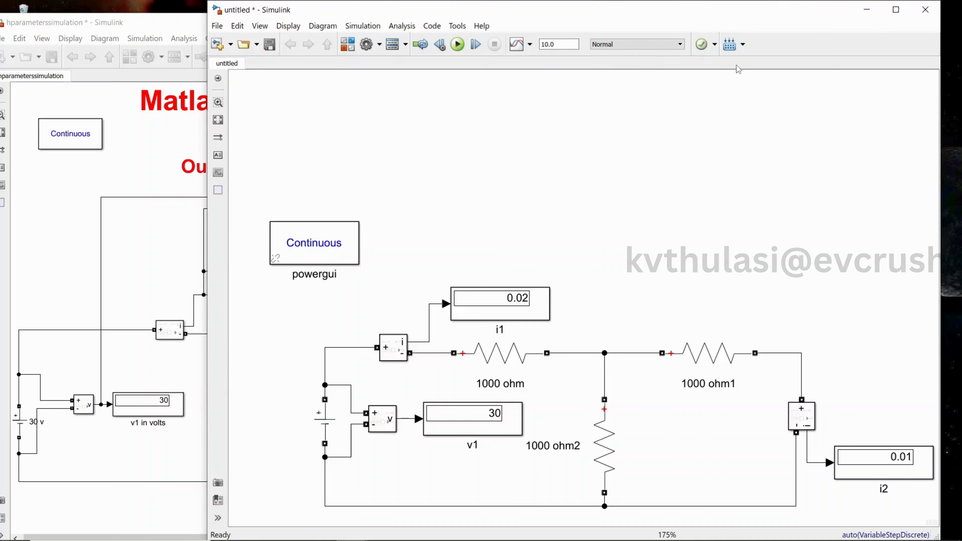
{"action": "left_click_drag", "start_coordinate": [436, 10], "coordinate": [563, 35]}
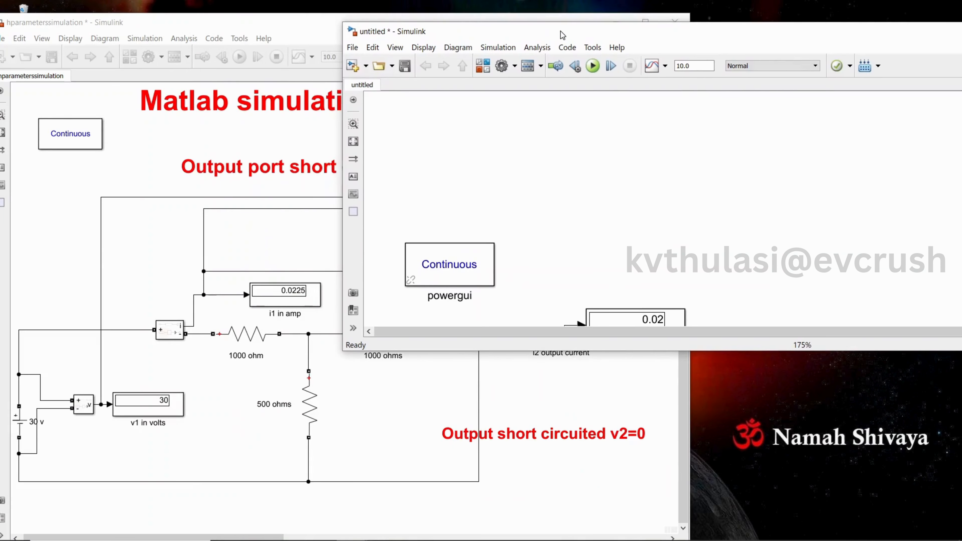
{"action": "left_click_drag", "start_coordinate": [637, 352], "coordinate": [645, 531]}
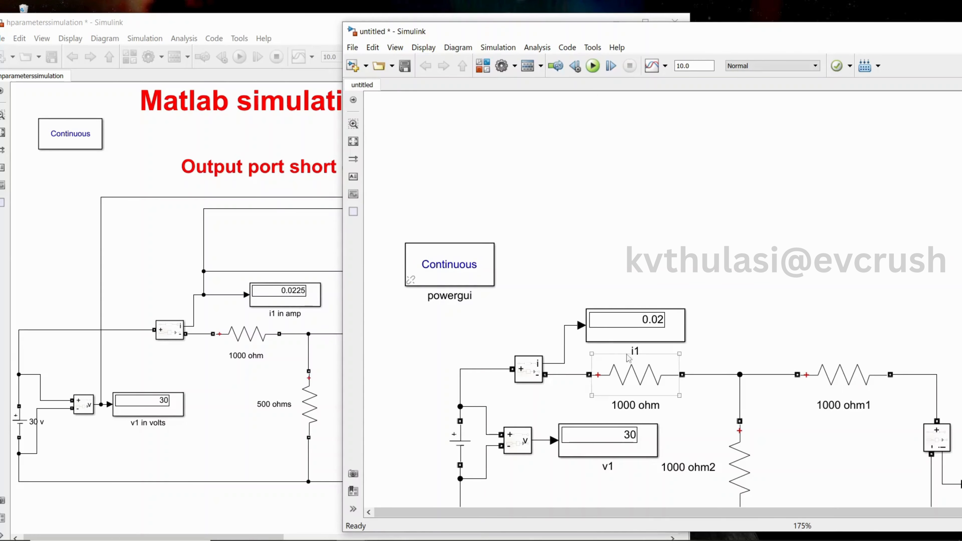
{"action": "left_click", "coordinate": [213, 428]}
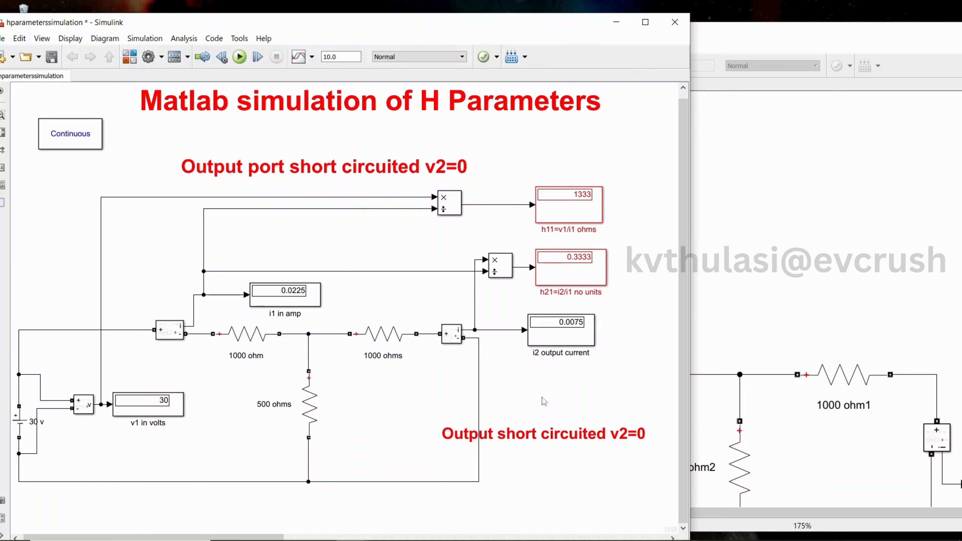
{"action": "left_click", "coordinate": [838, 257]}
{"action": "left_click_drag", "start_coordinate": [768, 42], "coordinate": [555, 35]}
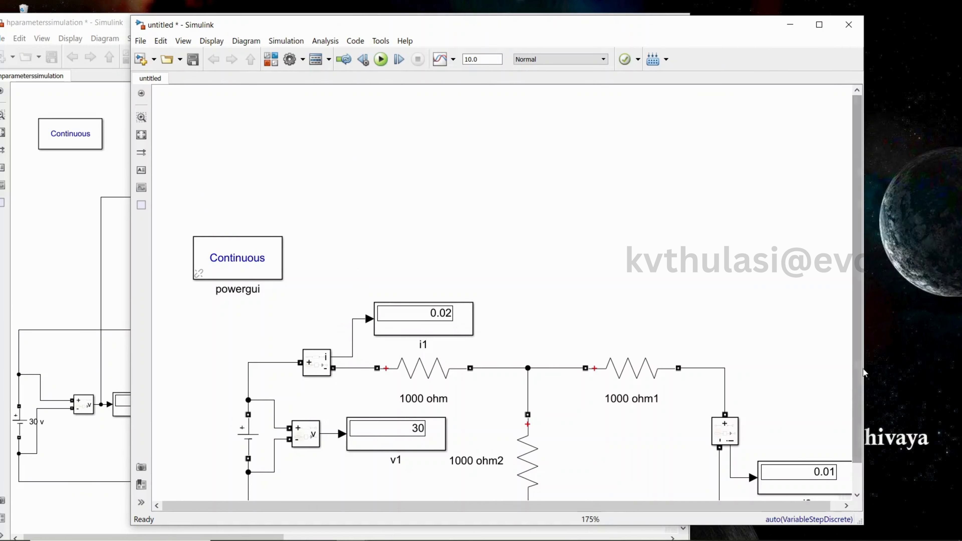
{"action": "left_click_drag", "start_coordinate": [863, 372], "coordinate": [947, 391]}
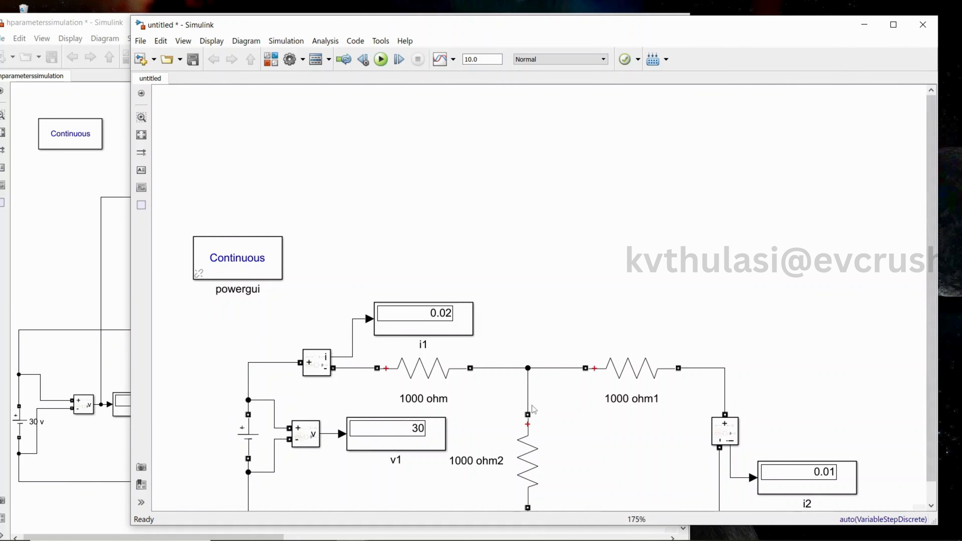
Set the shunt resistor 1000 ohm2's resistance to 500 ohms and rerun the simulation
{"action": "left_click", "coordinate": [510, 469]}
{"action": "double_click", "coordinate": [532, 464]}
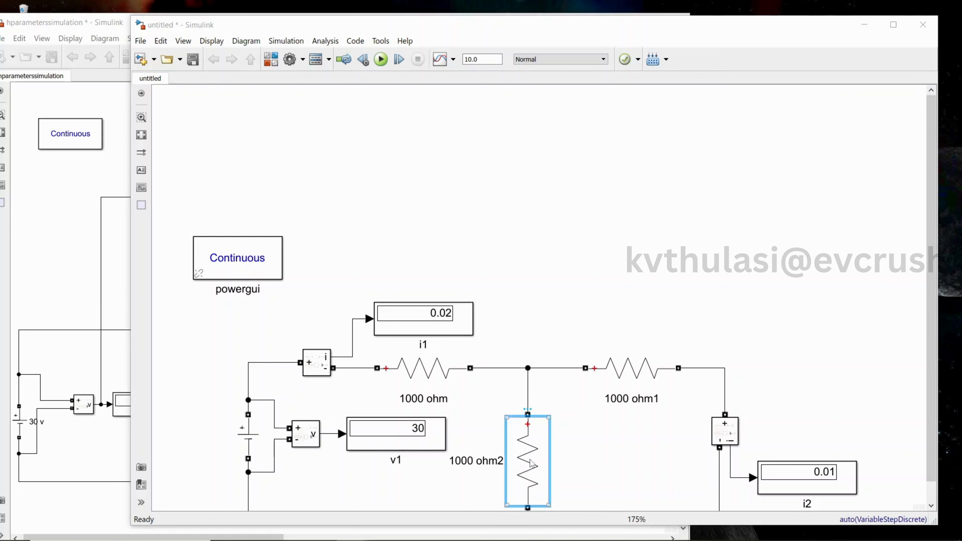
{"action": "double_click", "coordinate": [597, 457]}
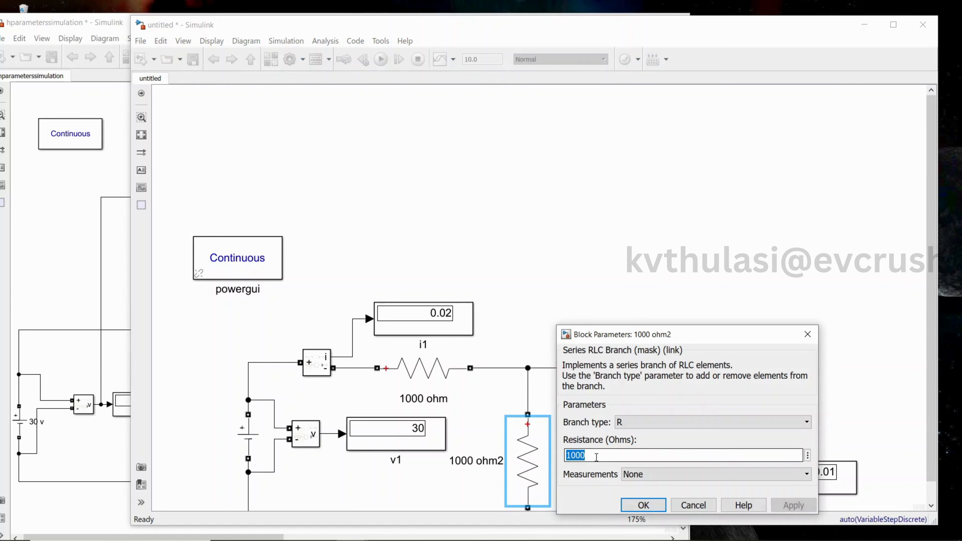
{"action": "type", "text": "5"}
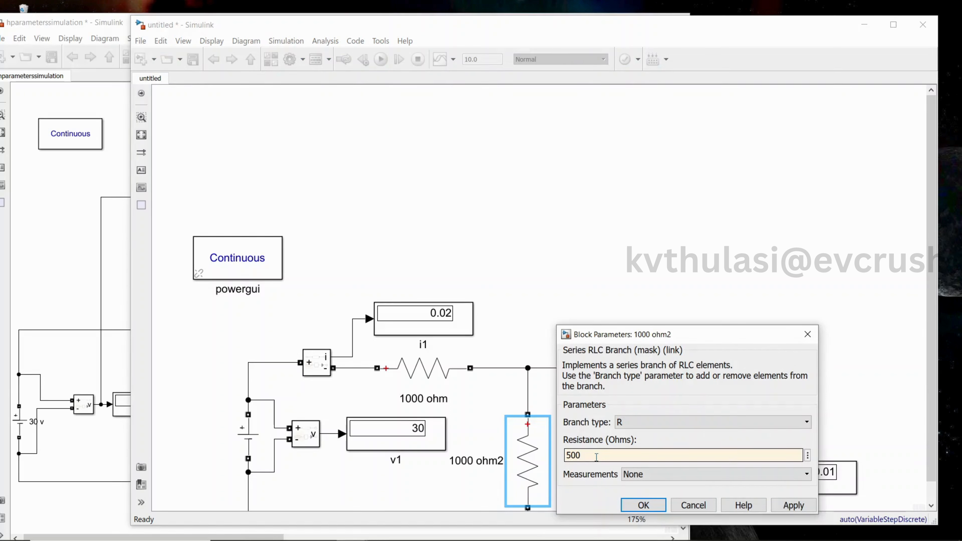
{"action": "left_click", "coordinate": [804, 508]}
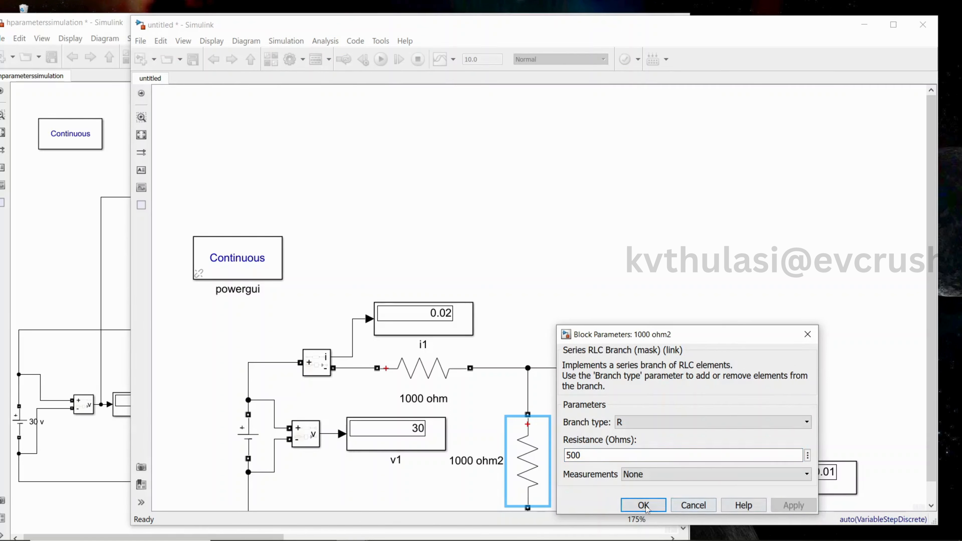
{"action": "left_click", "coordinate": [646, 507]}
{"action": "left_click", "coordinate": [565, 177]}
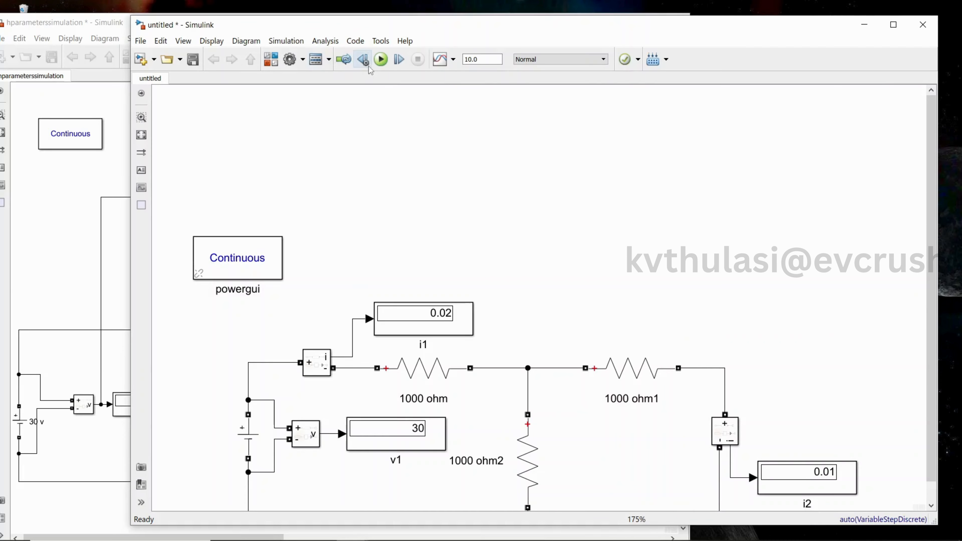
{"action": "left_click", "coordinate": [380, 59]}
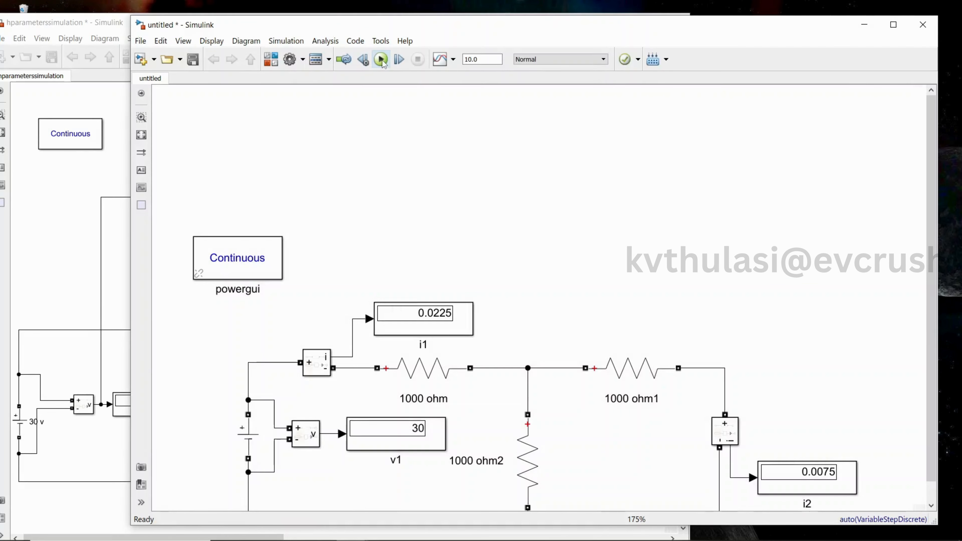
Compare the new i1 and i2 readings against the reference model's displays
{"action": "left_click_drag", "start_coordinate": [388, 28], "coordinate": [681, 38]}
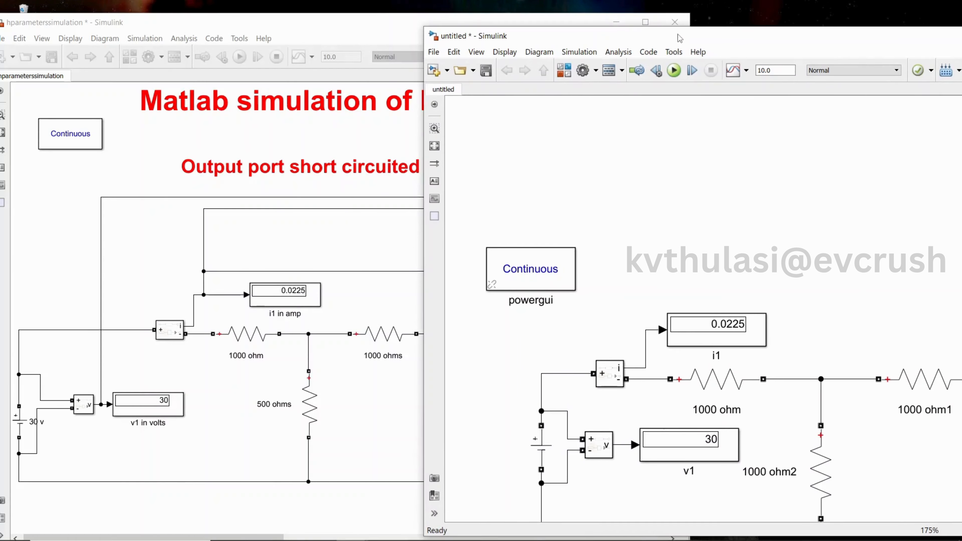
{"action": "left_click", "coordinate": [351, 409]}
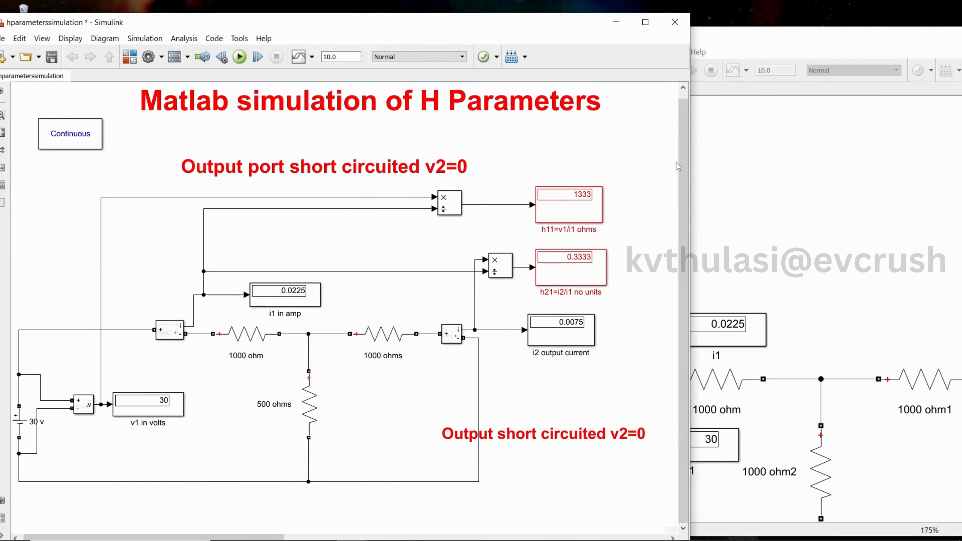
{"action": "left_click_drag", "start_coordinate": [747, 38], "coordinate": [487, 21]}
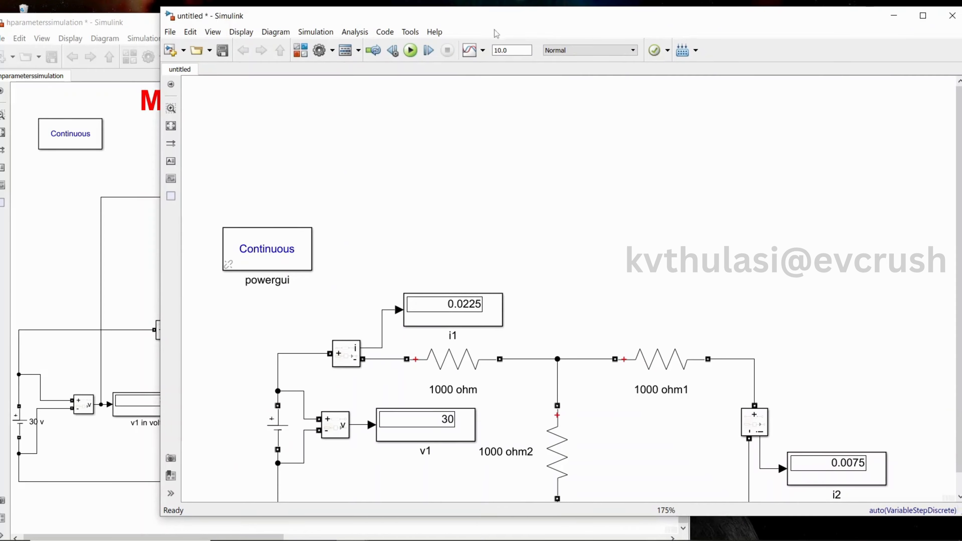
{"action": "scroll", "coordinate": [958, 478], "scroll_direction": "down", "scroll_amount": 1}
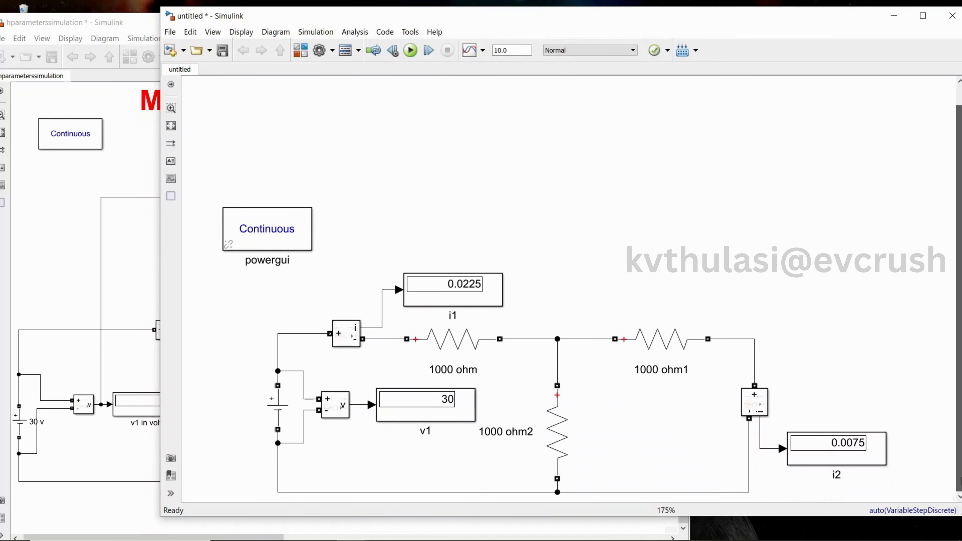
{"action": "left_click", "coordinate": [150, 268]}
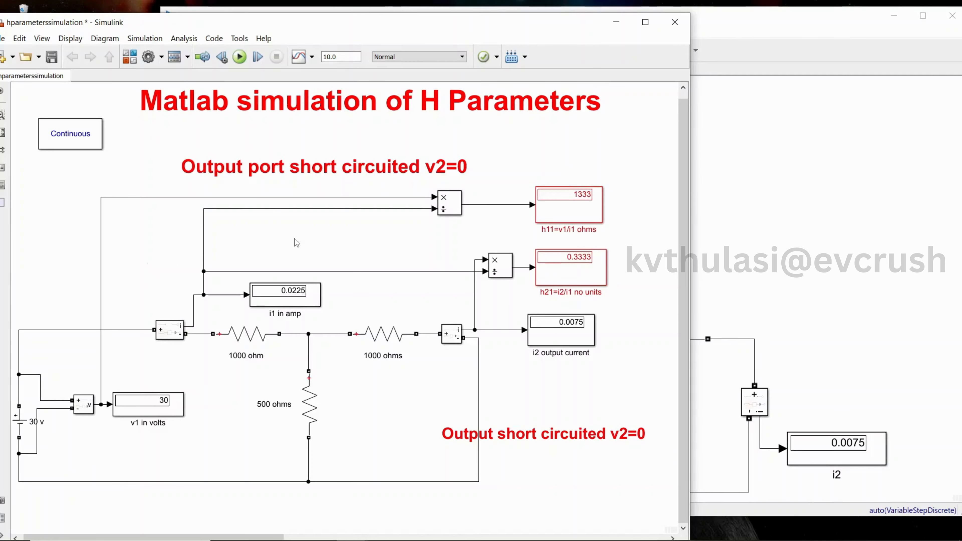
{"action": "left_click", "coordinate": [458, 205]}
{"action": "left_click", "coordinate": [858, 166]}
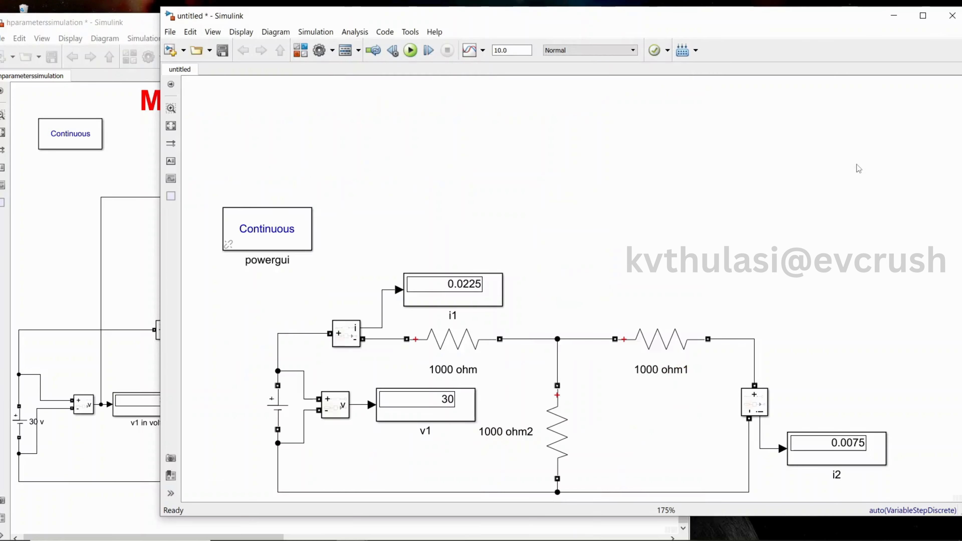
Add a Divide block from the Math Operations library above the circuit in the untitled model
{"action": "left_click", "coordinate": [301, 52]}
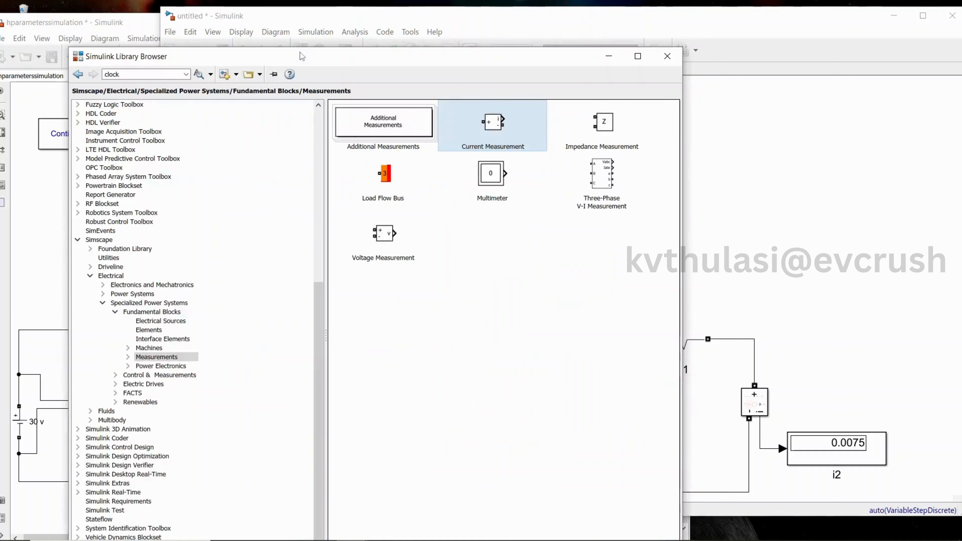
{"action": "left_click_drag", "start_coordinate": [317, 297], "coordinate": [317, 122]}
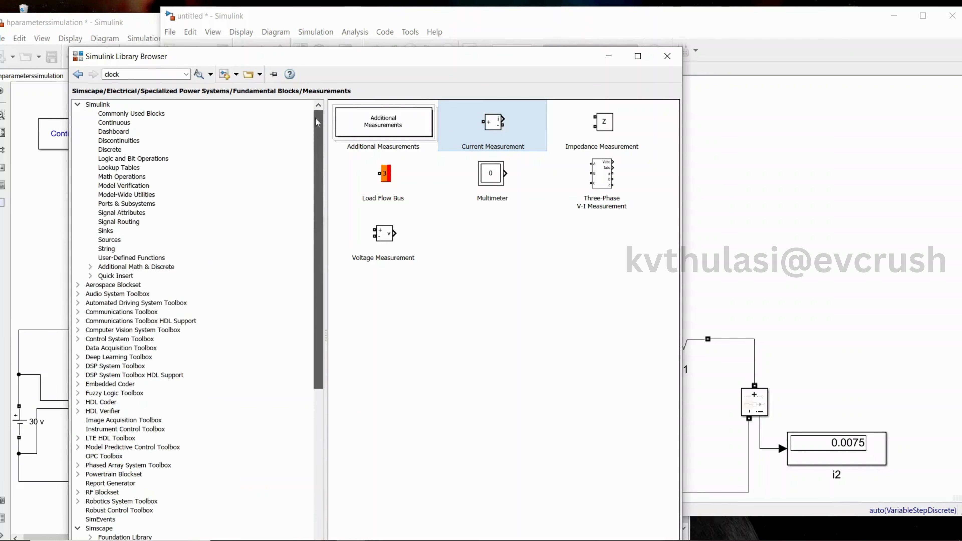
{"action": "left_click", "coordinate": [146, 178]}
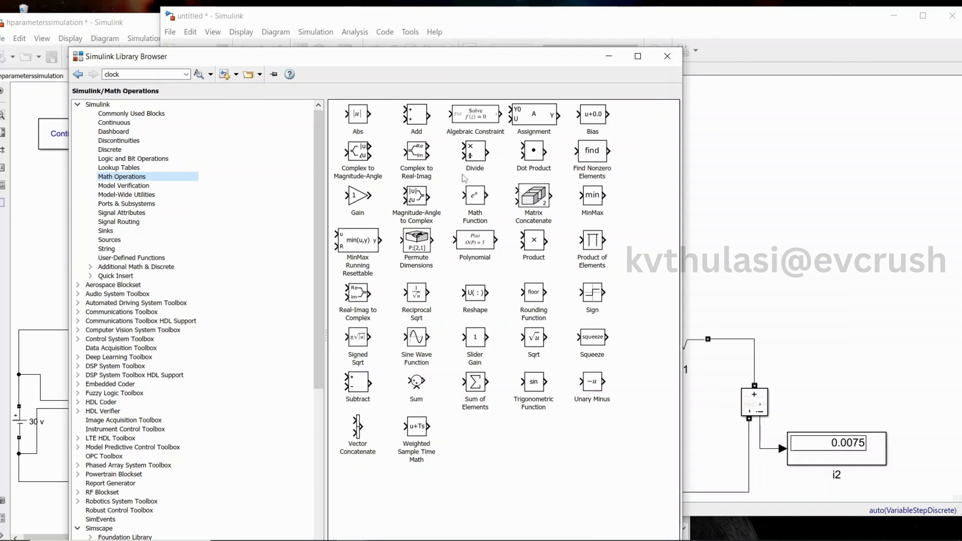
{"action": "left_click_drag", "start_coordinate": [477, 160], "coordinate": [694, 243]}
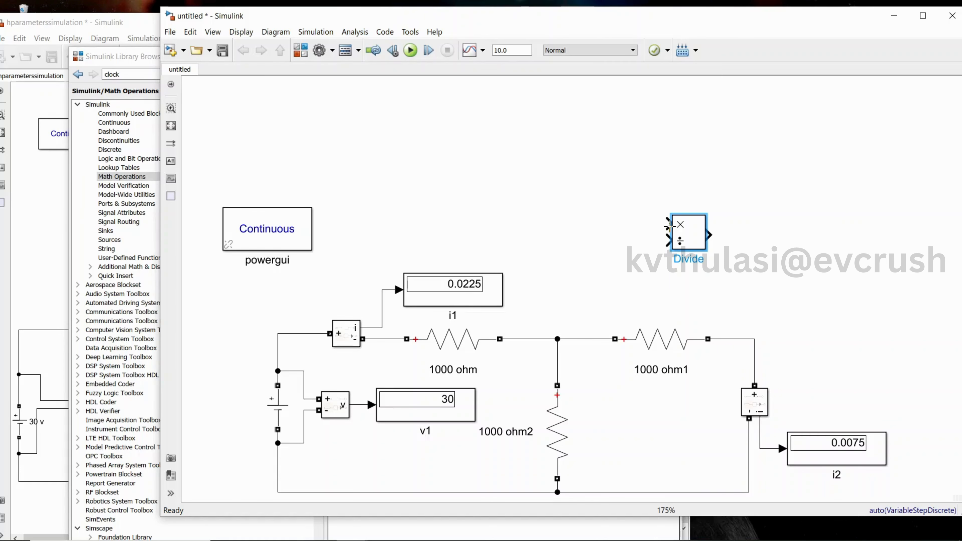
Wire the v1 and i1 signals into the Divide block's inputs and paste a copy of the i2 display beside it
{"action": "left_click_drag", "start_coordinate": [668, 224], "coordinate": [319, 383]}
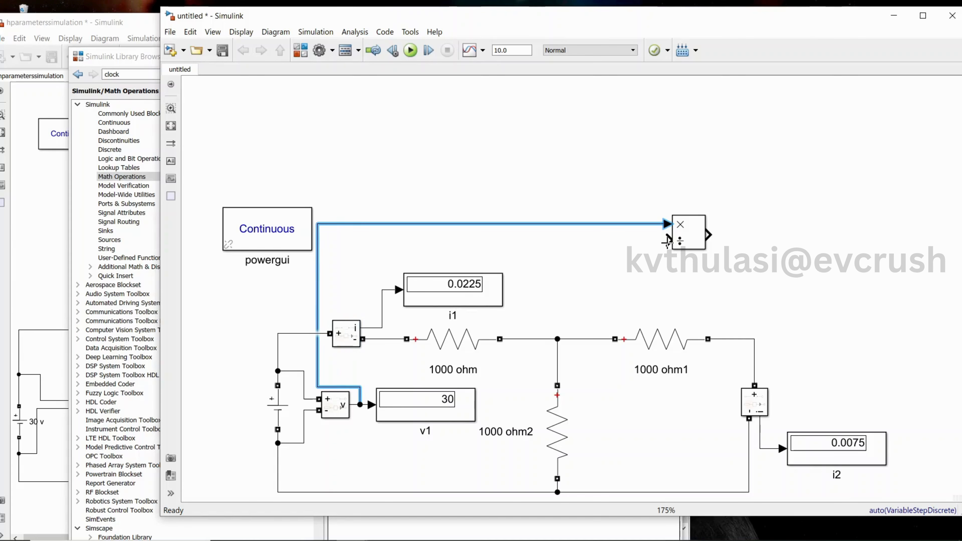
{"action": "left_click_drag", "start_coordinate": [668, 240], "coordinate": [385, 290]}
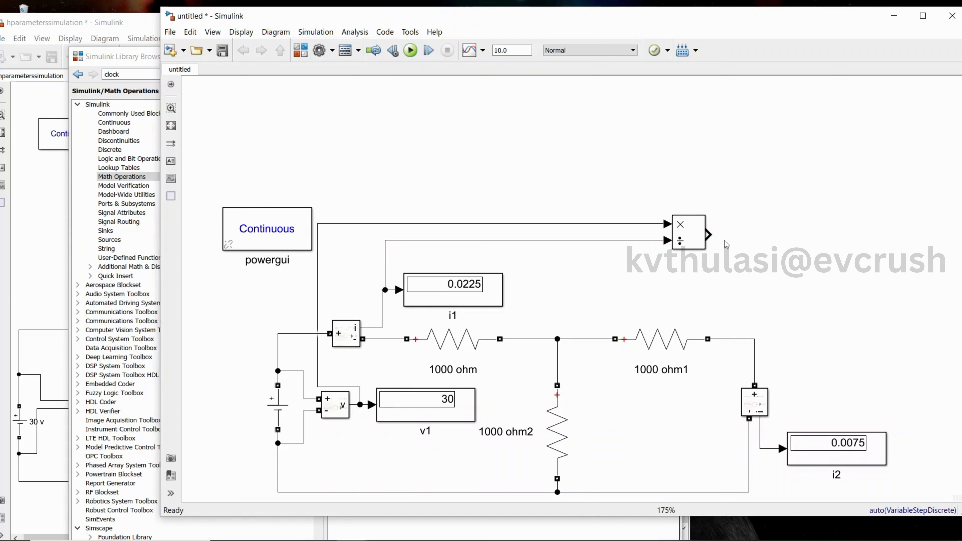
{"action": "left_click", "coordinate": [856, 450]}
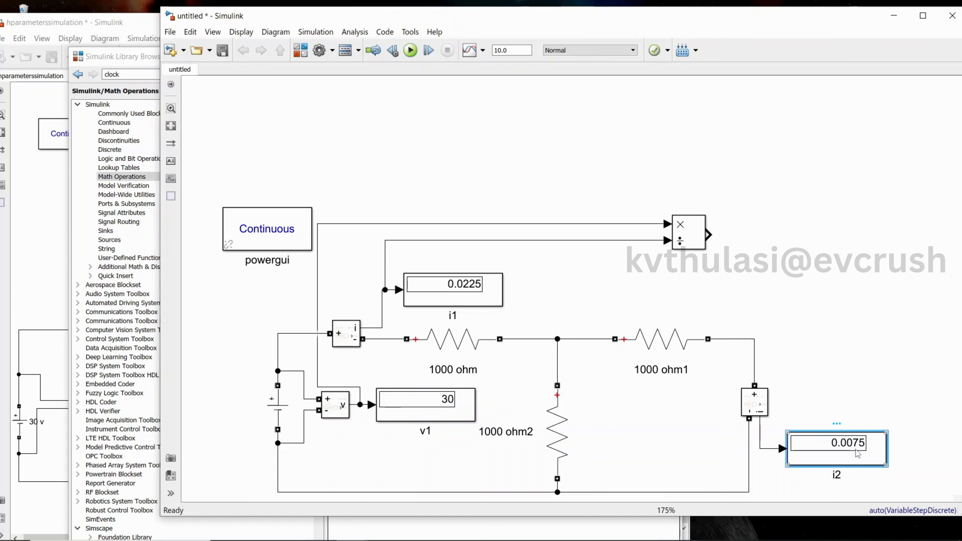
{"action": "key", "text": "ctrl+c"}
{"action": "left_click", "coordinate": [757, 235]}
{"action": "key", "text": "ctrl+v"}
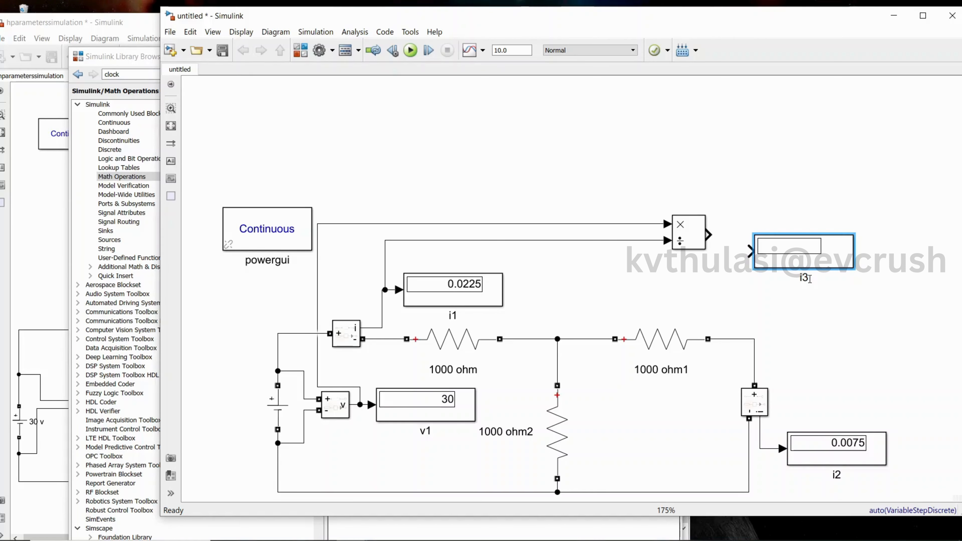
Rename the copied display h11=v1/i1 and connect the Divide block's output to it
{"action": "key", "text": "BackSpace"}
{"action": "key", "text": "BackSpace"}
{"action": "type", "text": "h11=v1/i1"}
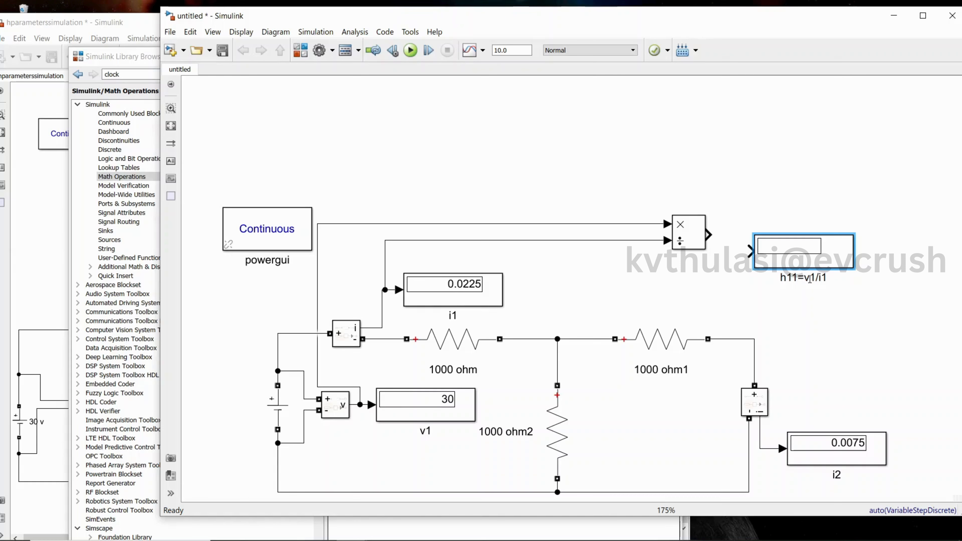
{"action": "left_click_drag", "start_coordinate": [762, 258], "coordinate": [750, 242]}
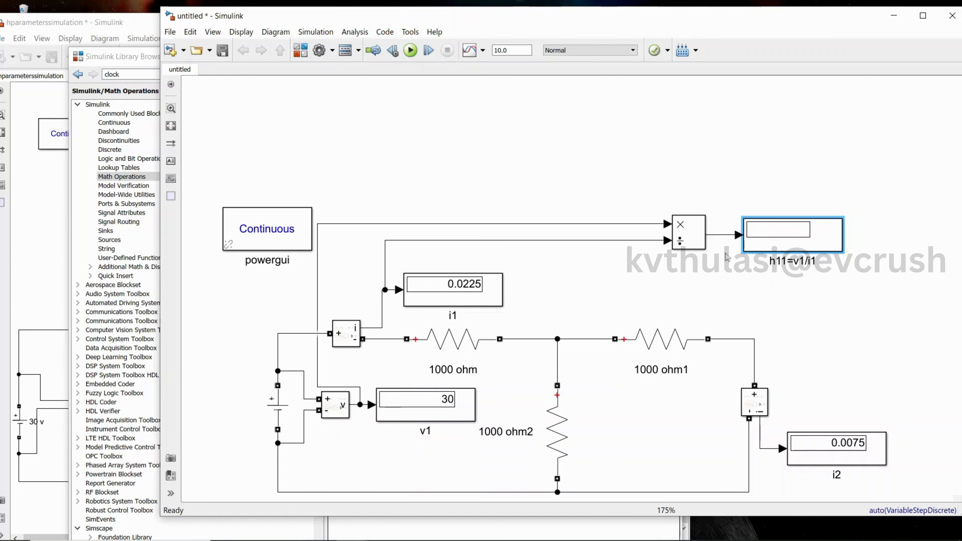
{"action": "left_click", "coordinate": [733, 289]}
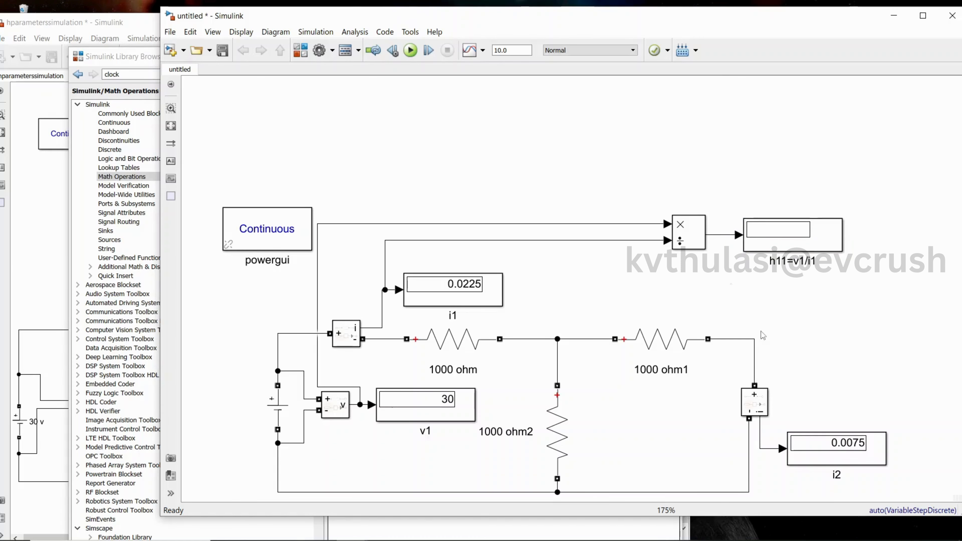
Move the Divide block and the h11 display higher above the circuit
{"action": "left_click", "coordinate": [697, 238]}
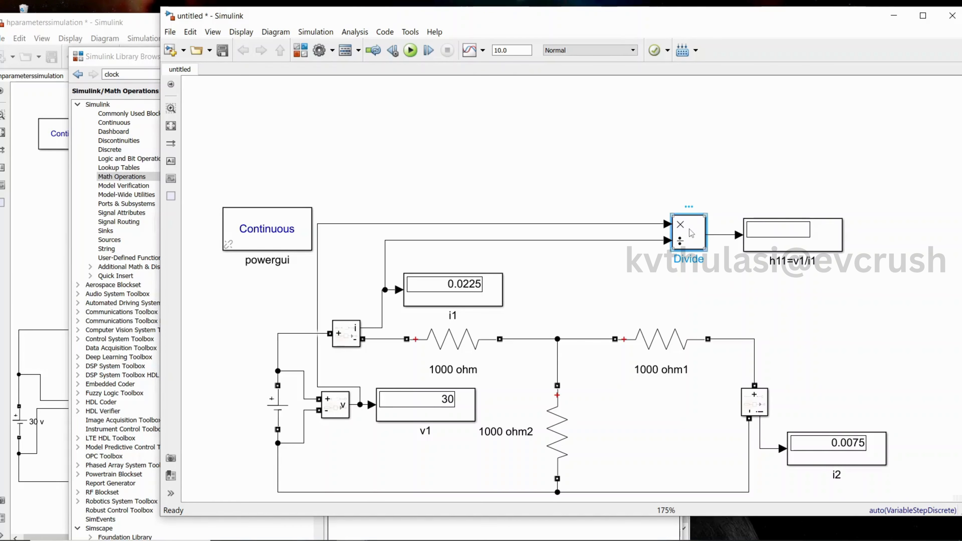
{"action": "left_click_drag", "start_coordinate": [695, 223], "coordinate": [695, 163]}
{"action": "left_click", "coordinate": [791, 227]}
{"action": "left_click_drag", "start_coordinate": [791, 228], "coordinate": [786, 166]}
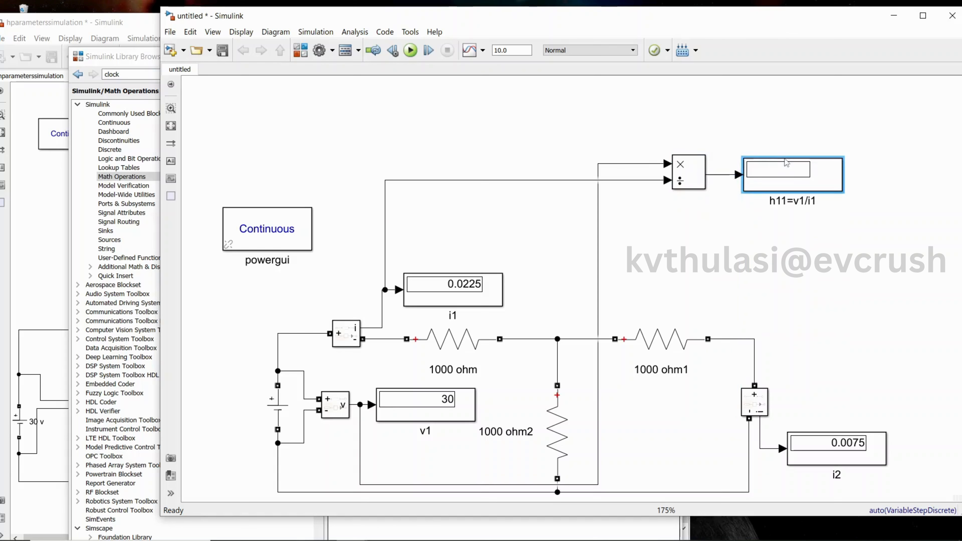
Paste a second Divide block and a copy of the h11 display below the first pair
{"action": "left_click", "coordinate": [675, 254]}
{"action": "key", "text": "ctrl+v"}
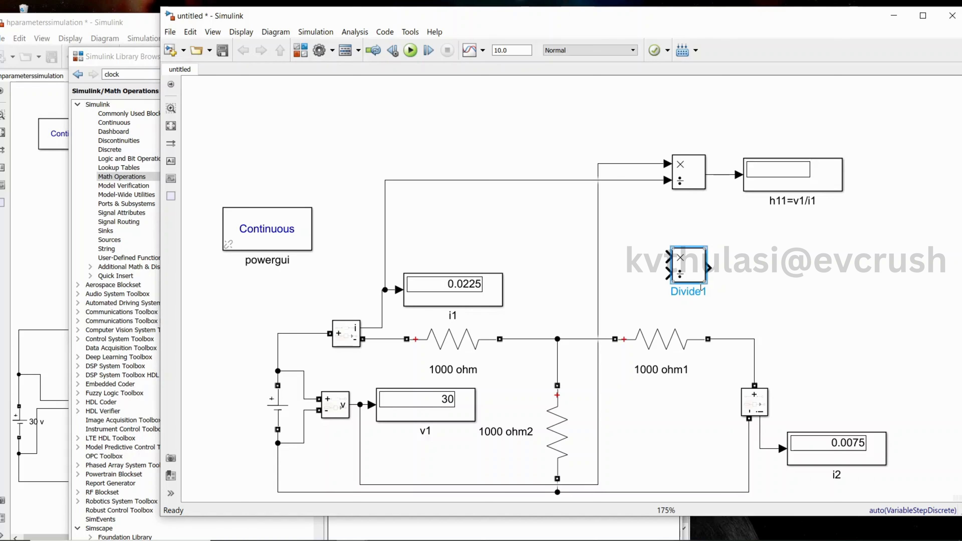
{"action": "left_click", "coordinate": [763, 186]}
{"action": "key", "text": "ctrl+c"}
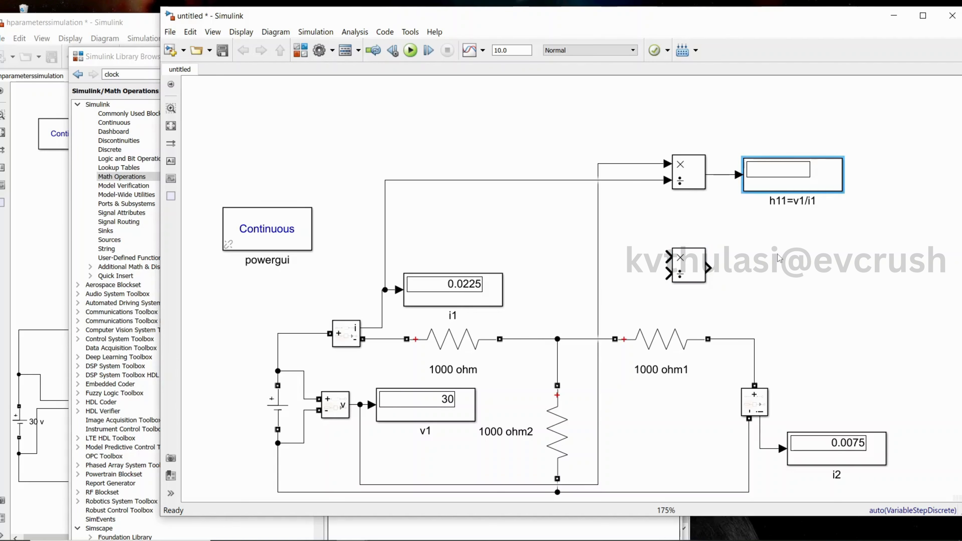
{"action": "left_click", "coordinate": [780, 259]}
{"action": "key", "text": "ctrl+v"}
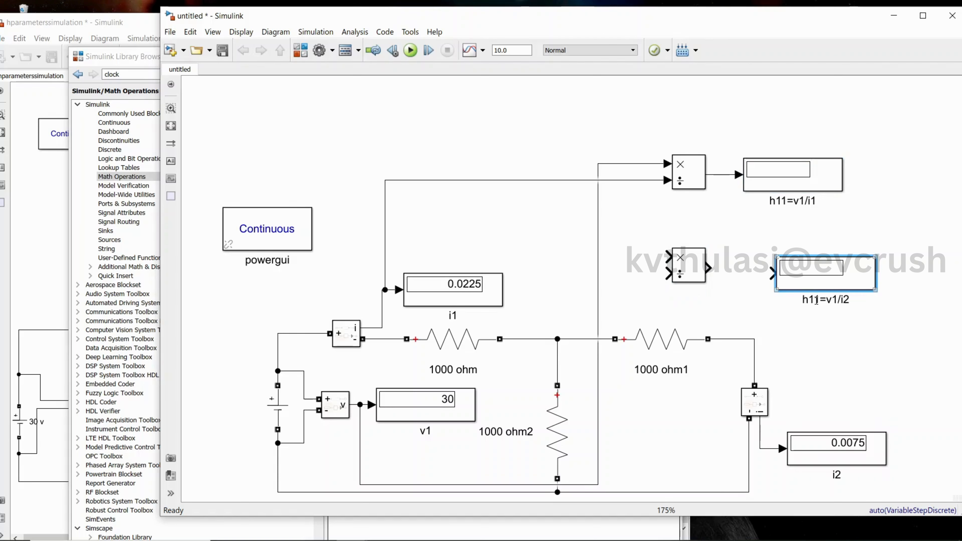
Rename the new display h21=i2/i1
{"action": "key", "text": "BackSpace"}
{"action": "key", "text": "BackSpace"}
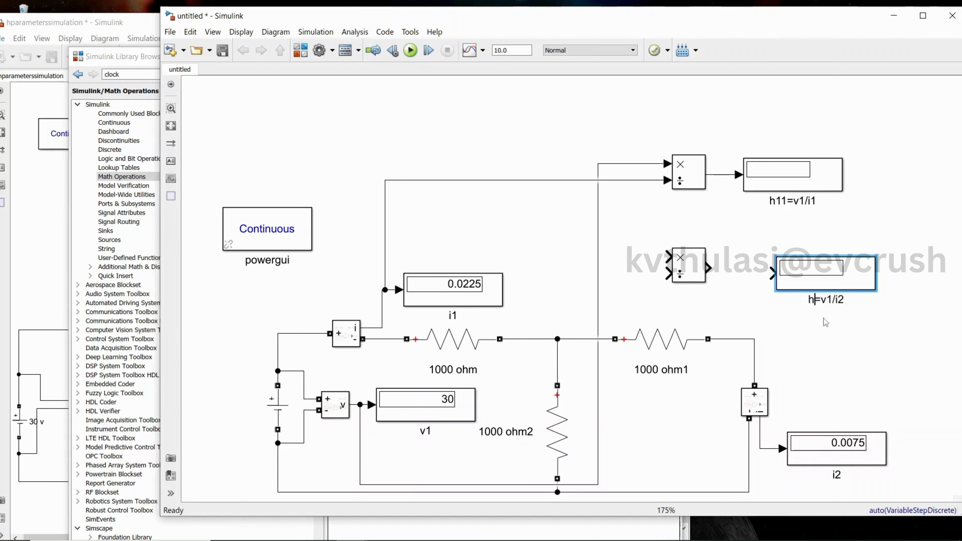
{"action": "type", "text": "21"}
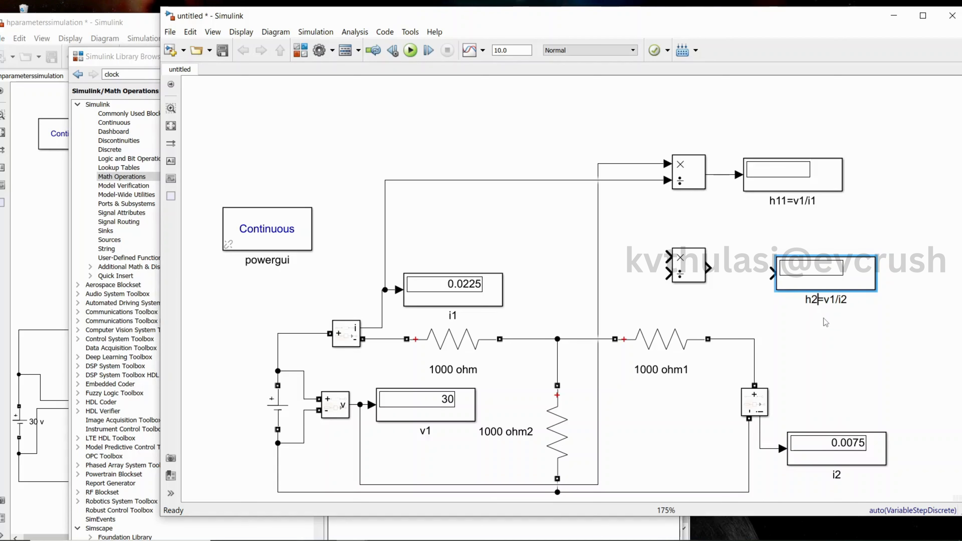
{"action": "left_click", "coordinate": [855, 303]}
{"action": "left_click", "coordinate": [841, 299]}
{"action": "key", "text": "BackSpace"}
{"action": "key", "text": "BackSpace"}
{"action": "key", "text": "BackSpace"}
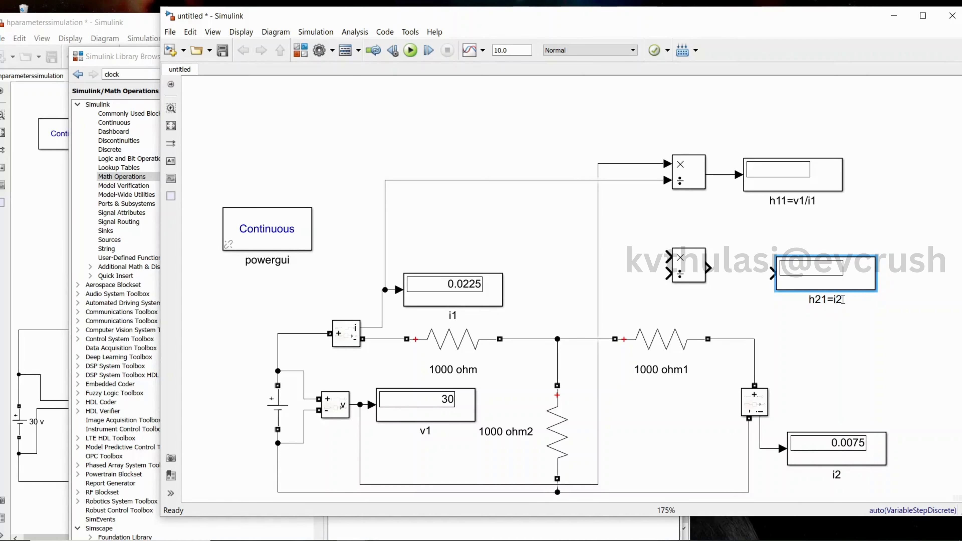
{"action": "type", "text": "/i1"}
Connect the second Divide block's output to the h21 display, wire its inputs to the i2 and i1 signals, and run the simulation
{"action": "left_click_drag", "start_coordinate": [707, 268], "coordinate": [811, 272]}
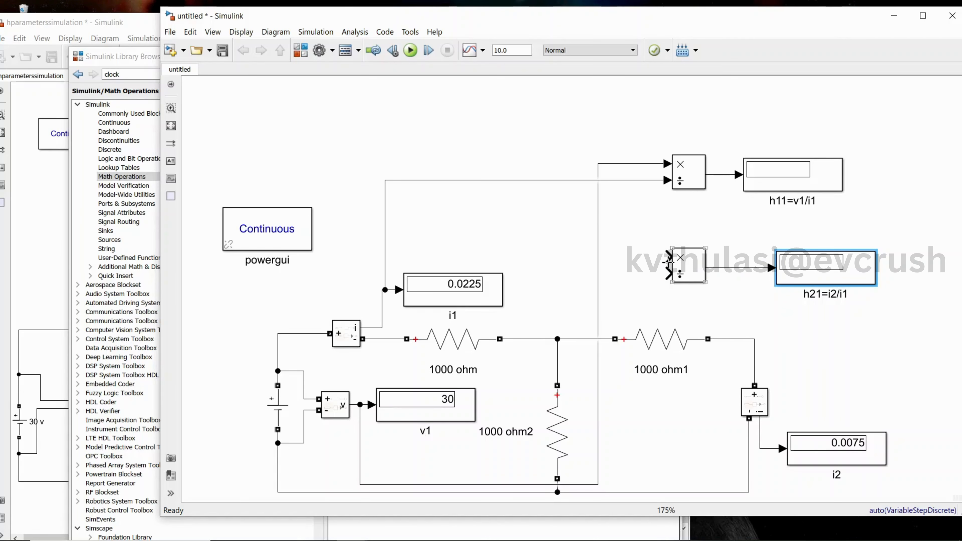
{"action": "left_click_drag", "start_coordinate": [667, 258], "coordinate": [760, 439]}
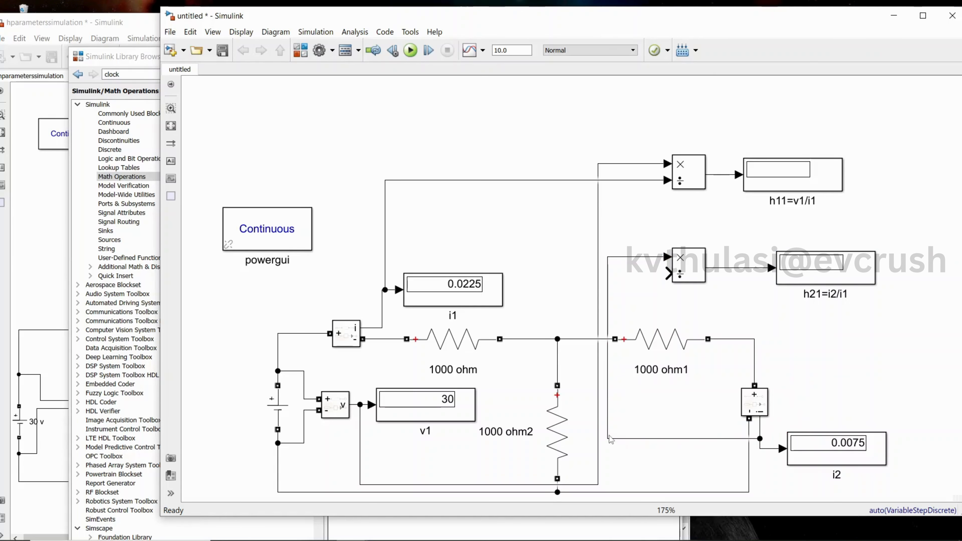
{"action": "left_click_drag", "start_coordinate": [608, 436], "coordinate": [791, 329]}
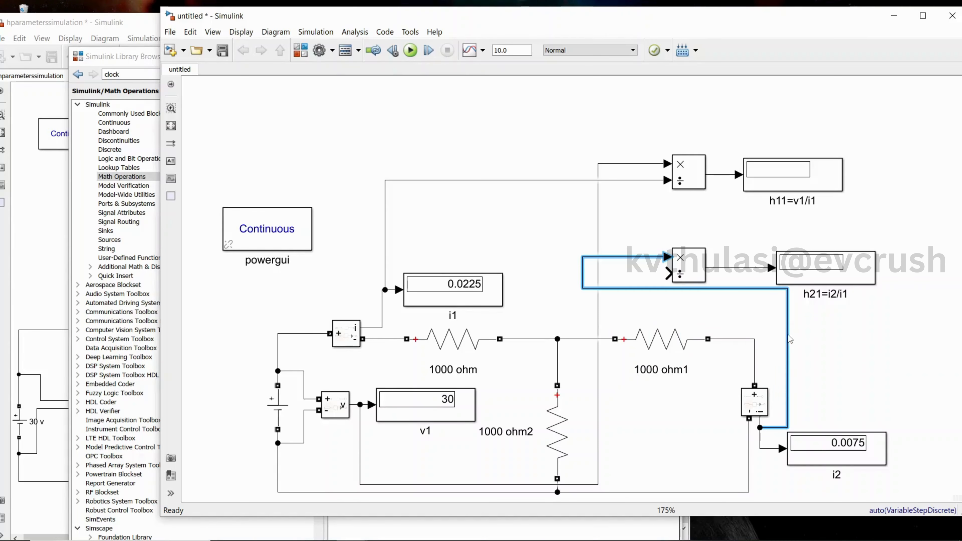
{"action": "left_click_drag", "start_coordinate": [757, 296], "coordinate": [756, 312]}
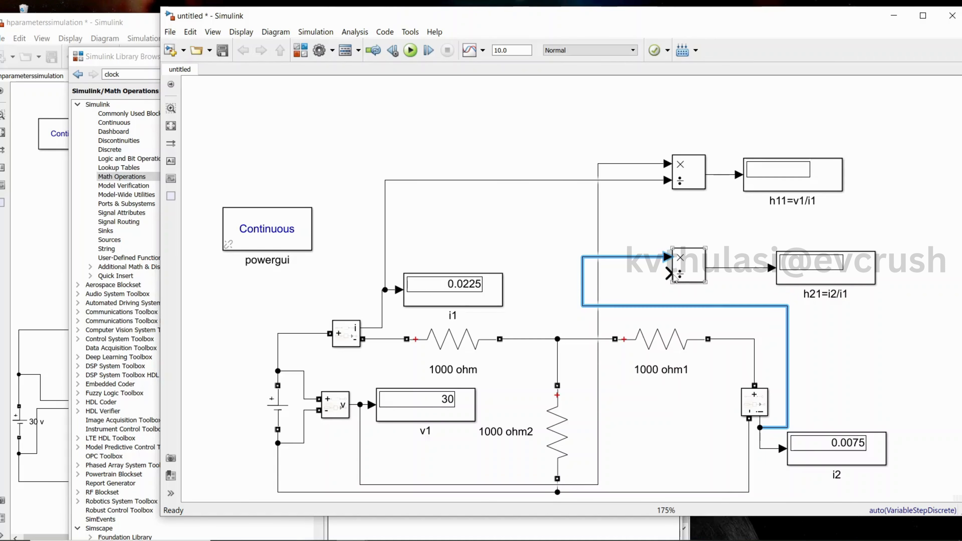
{"action": "mouse_move", "coordinate": [669, 275]}
{"action": "left_mouse_down"}
{"action": "mouse_move", "coordinate": [430, 205]}
{"action": "mouse_move", "coordinate": [394, 288]}
{"action": "mouse_move", "coordinate": [387, 266]}
{"action": "mouse_move", "coordinate": [535, 181]}
{"action": "left_mouse_up"}
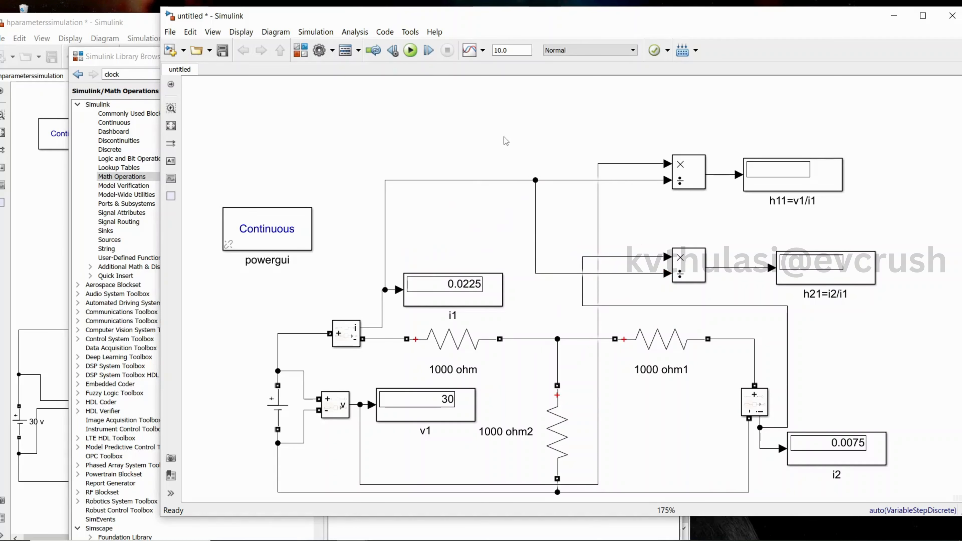
{"action": "left_click", "coordinate": [411, 51]}
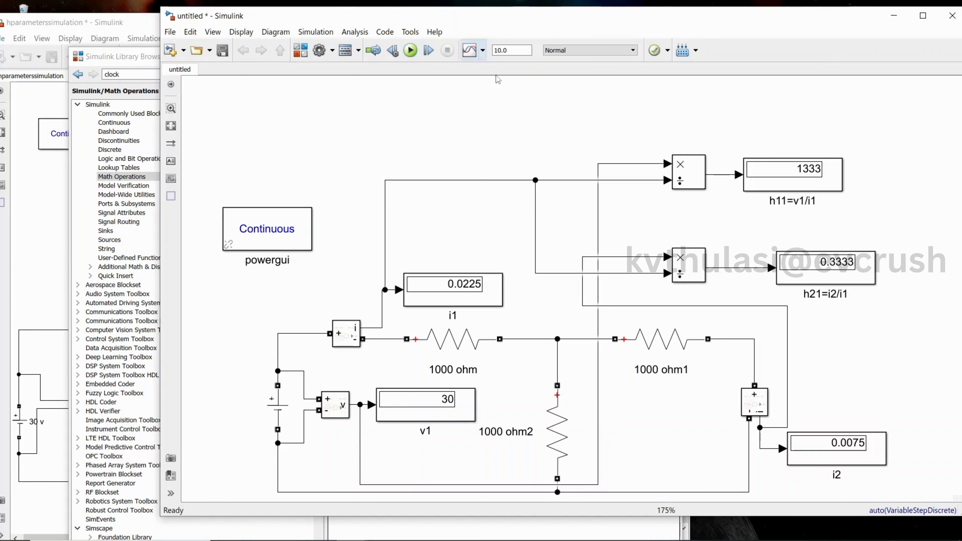
Append ohm to the h11 display's label and no units to the h21 display's label
{"action": "left_click", "coordinate": [812, 202]}
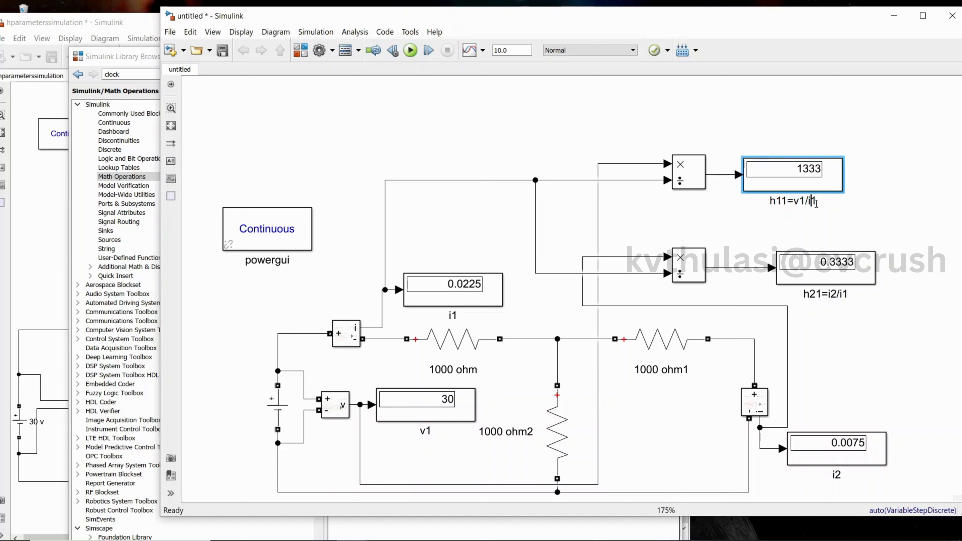
{"action": "type", "text": "ohm"}
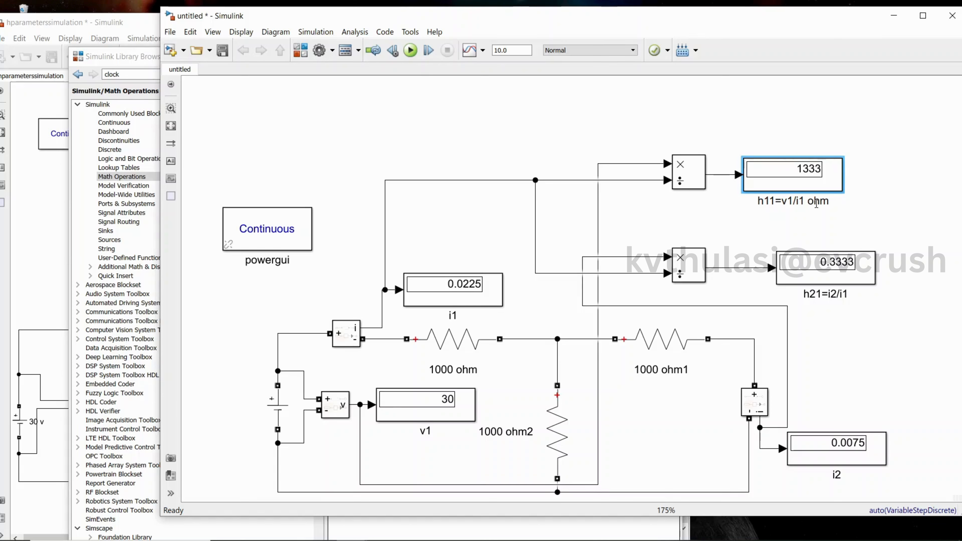
{"action": "left_click", "coordinate": [843, 294]}
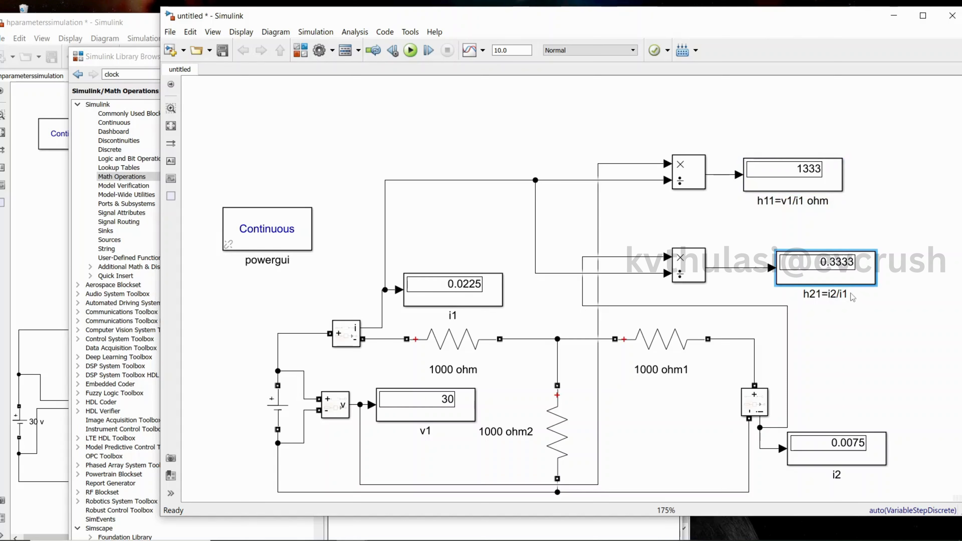
{"action": "type", "text": "no"}
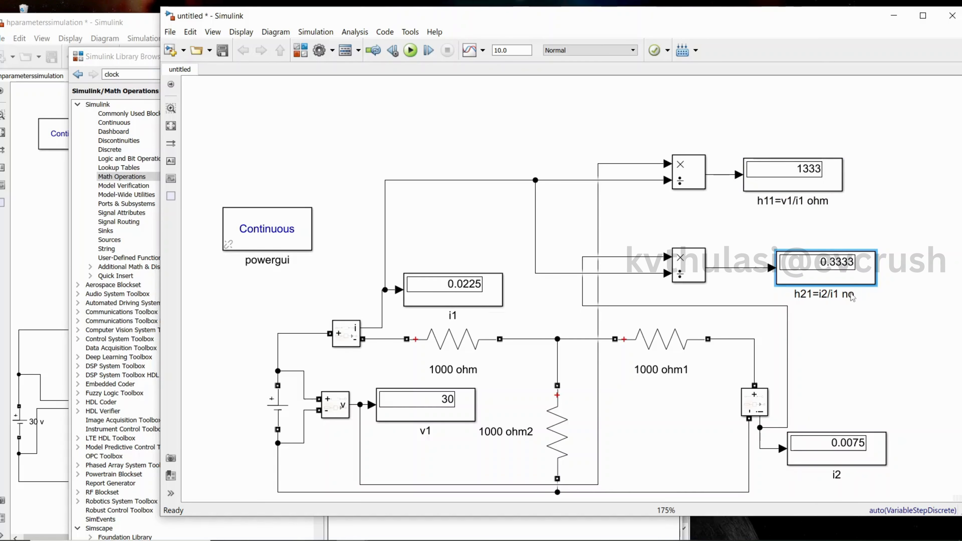
{"action": "type", "text": " units"}
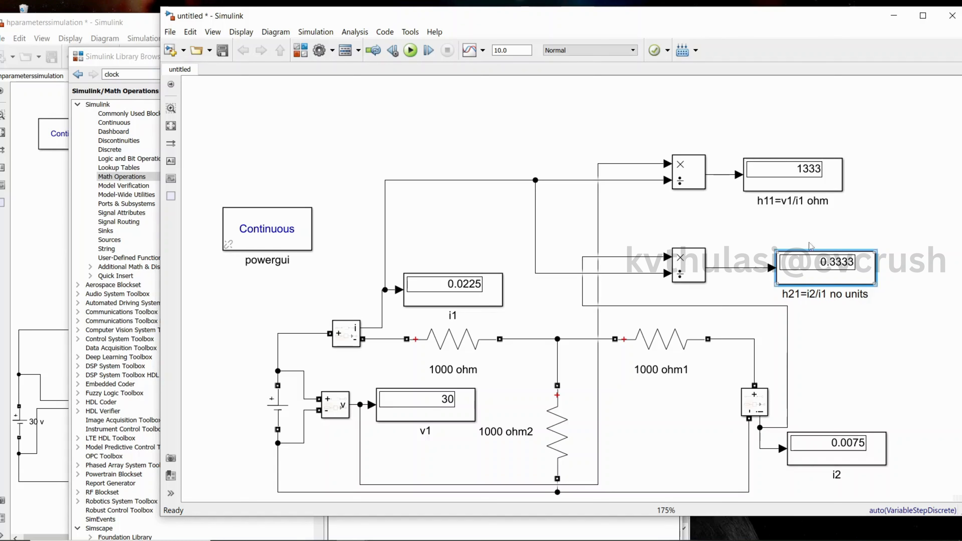
Switch to the OneNote notes and annotate the input open-circuit case I1=0 with h12=V1/V2 and h22=I2/V2, circling the terms
{"action": "mouse_move", "coordinate": [352, 534]}
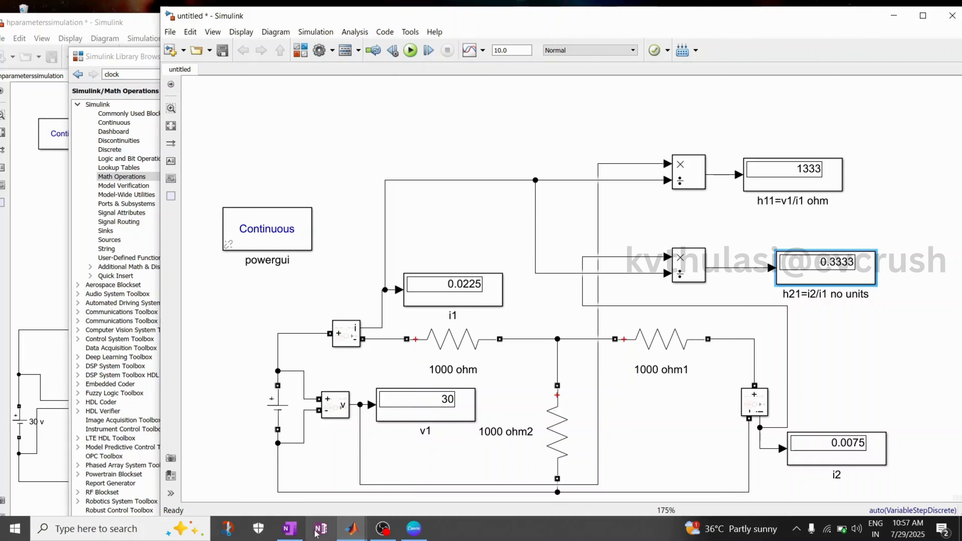
{"action": "left_click", "coordinate": [290, 529]}
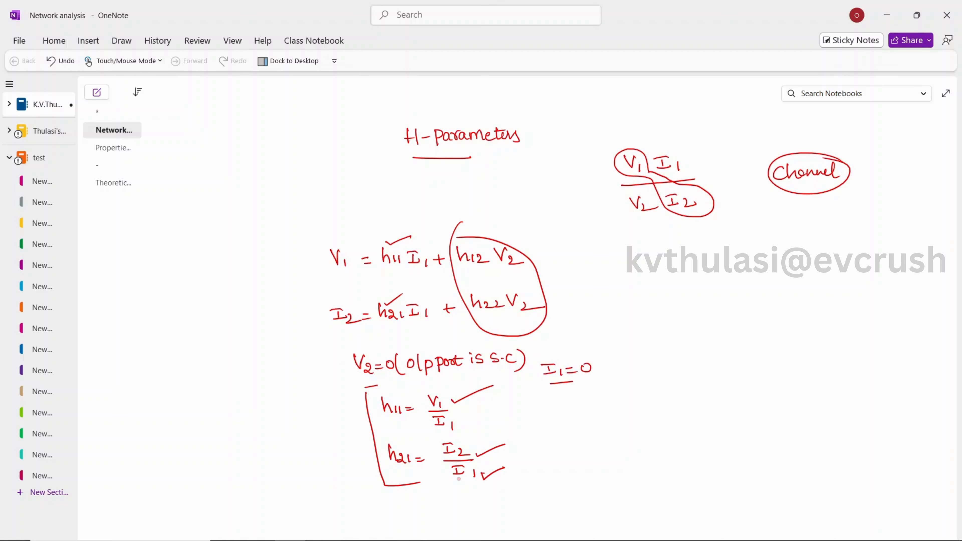
{"action": "left_click_drag", "start_coordinate": [573, 383], "coordinate": [604, 377]}
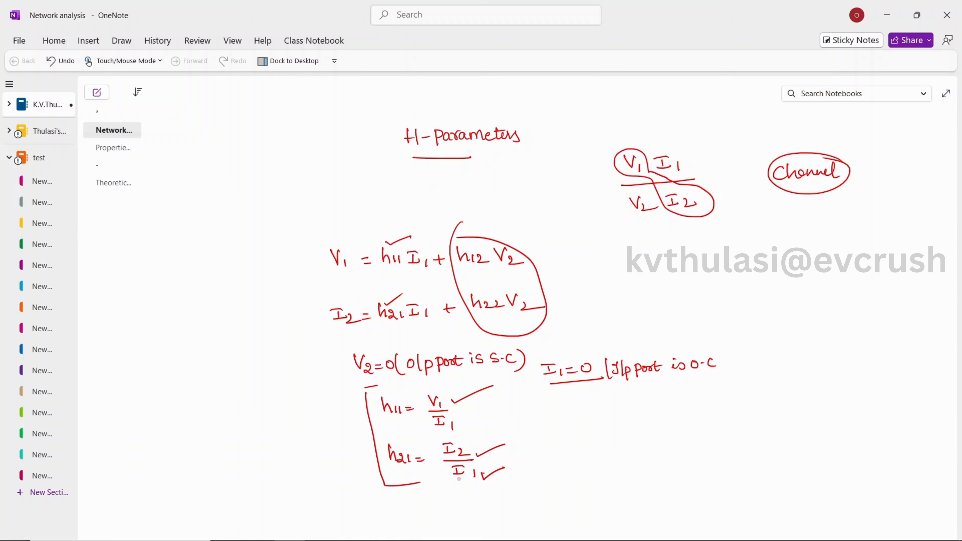
{"action": "mouse_move", "coordinate": [384, 233]}
{"action": "left_mouse_down"}
{"action": "mouse_move", "coordinate": [390, 326]}
{"action": "mouse_move", "coordinate": [430, 280]}
{"action": "mouse_move", "coordinate": [375, 241]}
{"action": "left_mouse_up"}
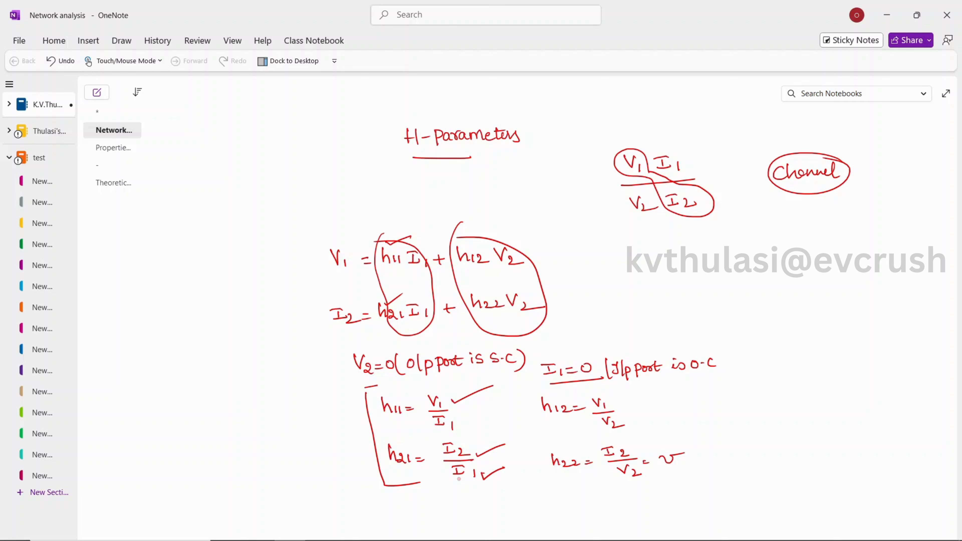
{"action": "mouse_move", "coordinate": [673, 384]}
{"action": "left_mouse_down"}
{"action": "mouse_move", "coordinate": [703, 457]}
{"action": "mouse_move", "coordinate": [656, 476]}
{"action": "left_mouse_up"}
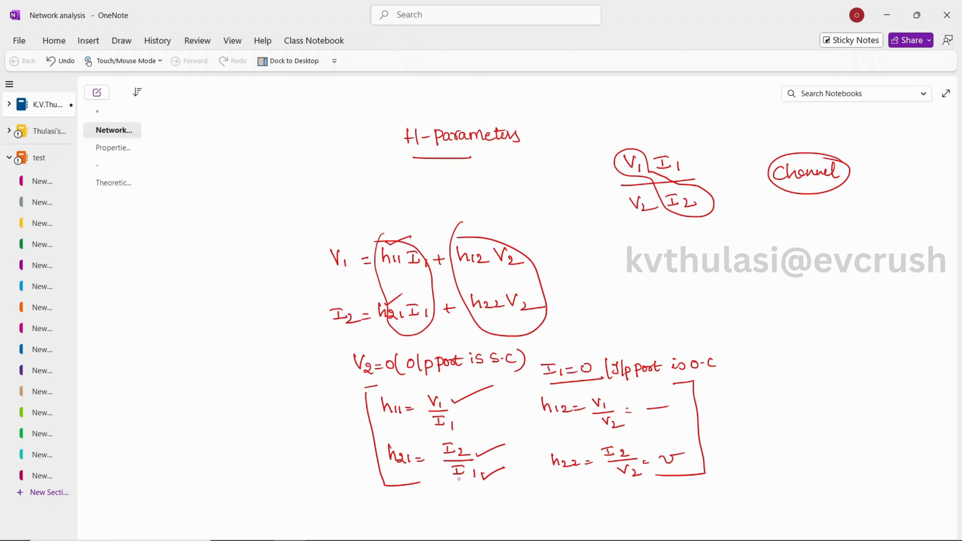
{"action": "mouse_move", "coordinate": [552, 388]}
{"action": "left_mouse_down"}
{"action": "mouse_move", "coordinate": [580, 352]}
{"action": "mouse_move", "coordinate": [562, 382]}
{"action": "left_mouse_up"}
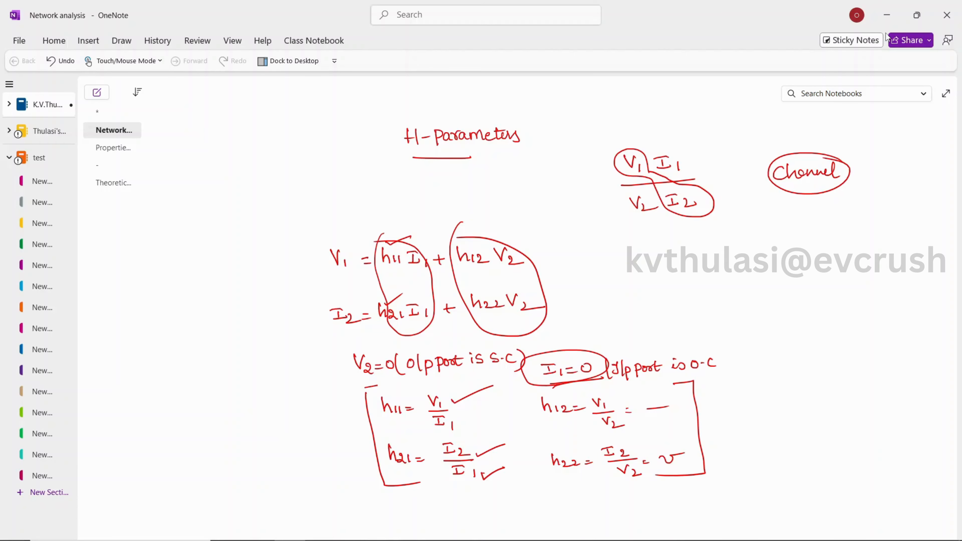
Return to Simulink and maximize the reference hparameterssimulation model window
{"action": "left_click", "coordinate": [887, 15]}
{"action": "left_click_drag", "start_coordinate": [645, 24], "coordinate": [744, 55]}
{"action": "left_click", "coordinate": [211, 74]}
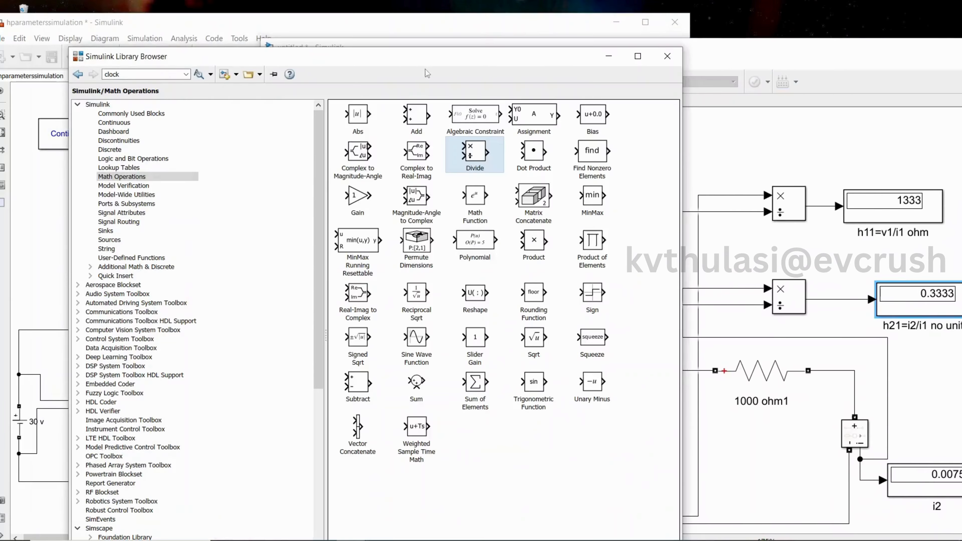
{"action": "left_click", "coordinate": [609, 58]}
{"action": "left_click", "coordinate": [161, 107]}
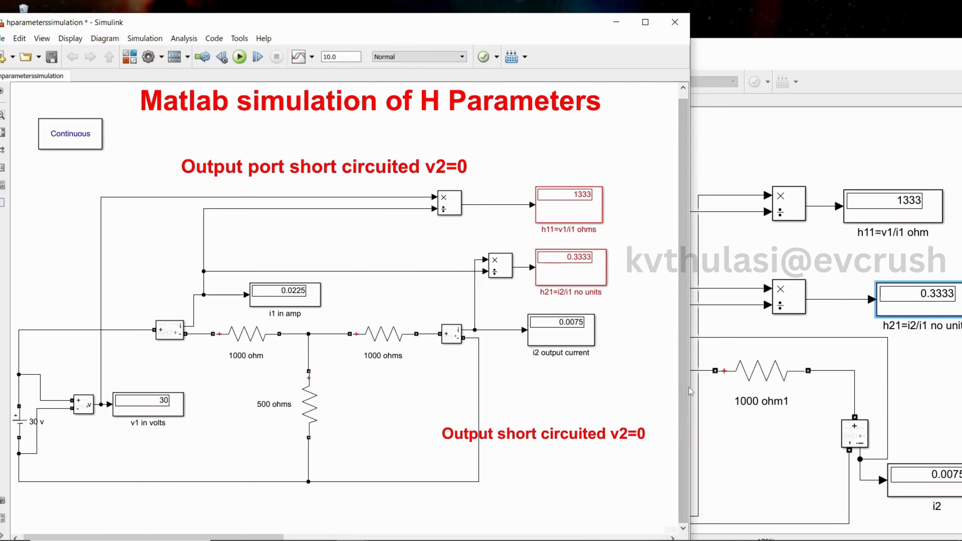
{"action": "left_click", "coordinate": [646, 23]}
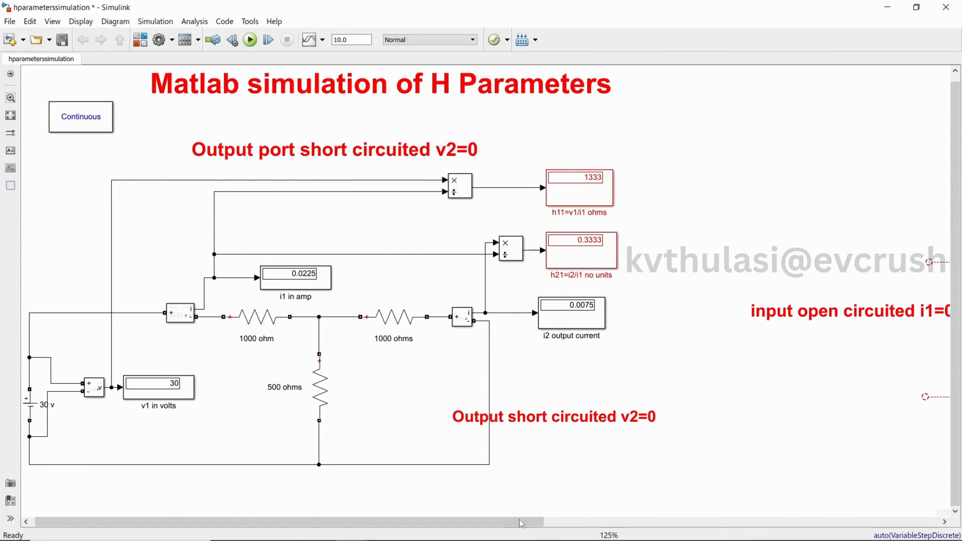
Examine the reference model's input open-circuit section and arrange its window beside the untitled model window
{"action": "left_click_drag", "start_coordinate": [517, 523], "coordinate": [925, 538]}
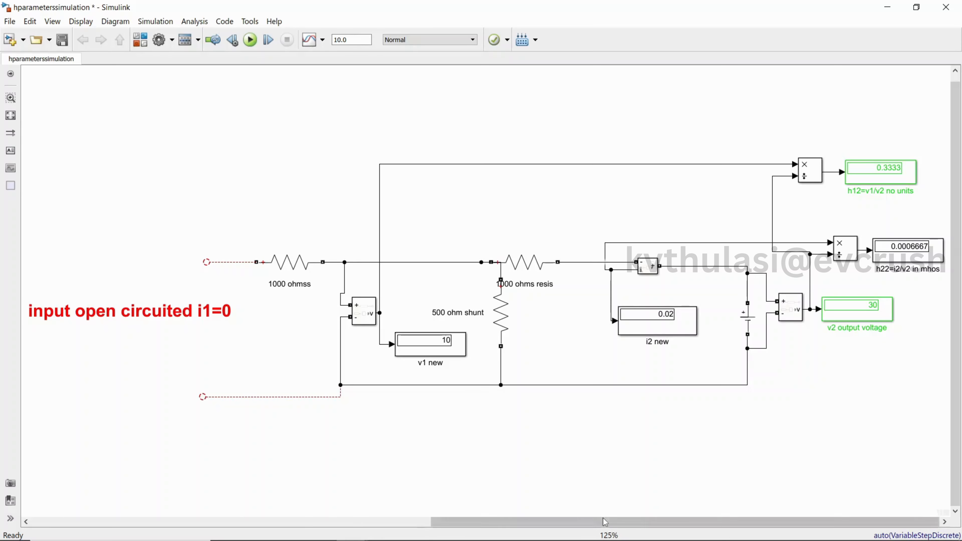
{"action": "left_click", "coordinate": [651, 272]}
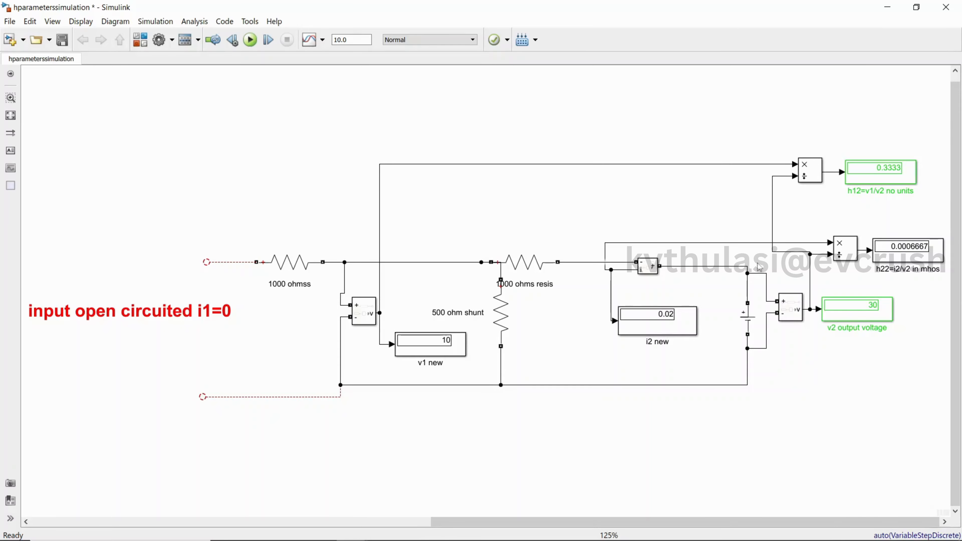
{"action": "scroll", "coordinate": [715, 326], "scroll_direction": "up", "scroll_amount": 1}
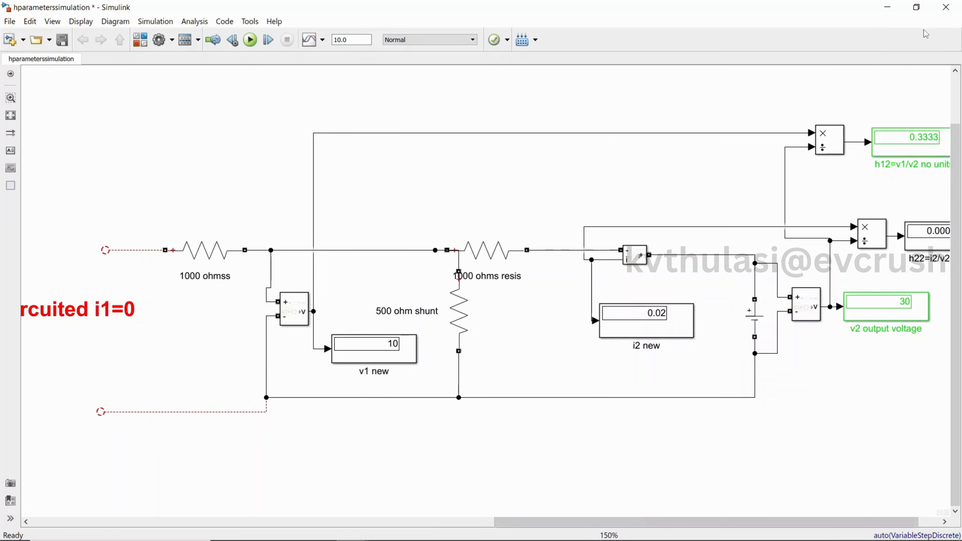
{"action": "left_click", "coordinate": [919, 9]}
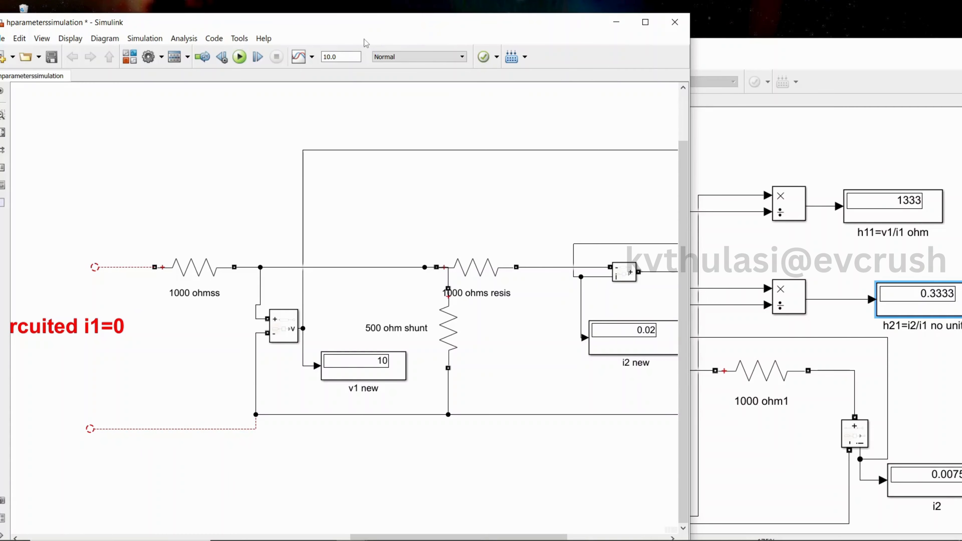
{"action": "left_click_drag", "start_coordinate": [365, 29], "coordinate": [230, 30]}
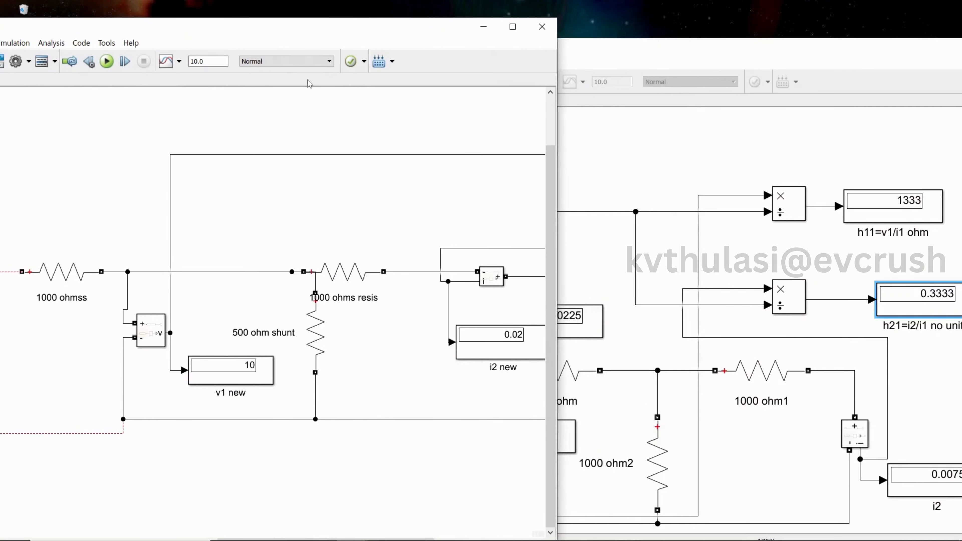
{"action": "left_click", "coordinate": [602, 186]}
{"action": "left_click_drag", "start_coordinate": [564, 56], "coordinate": [356, 46]}
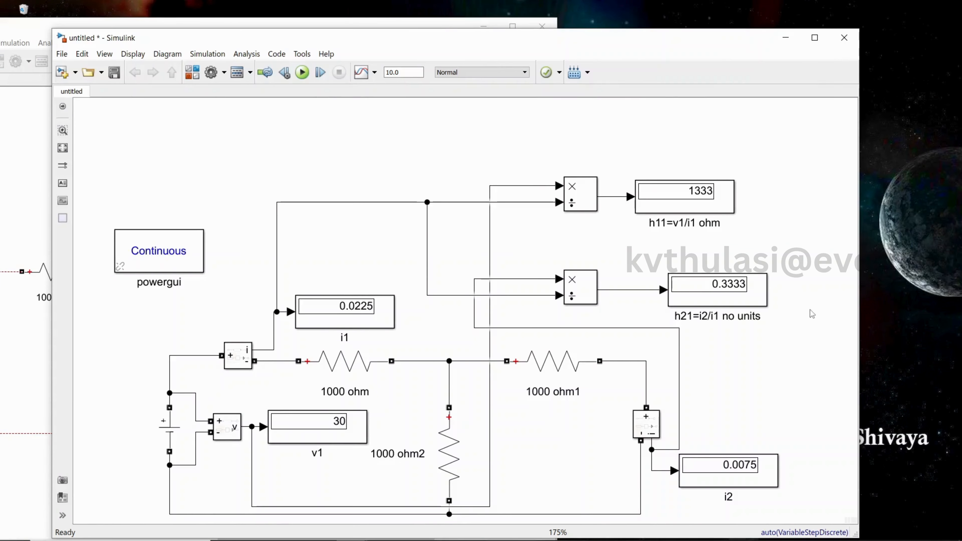
{"action": "scroll", "coordinate": [817, 313], "scroll_direction": "down", "scroll_amount": 3}
{"action": "scroll", "coordinate": [813, 343], "scroll_direction": "up", "scroll_amount": 2}
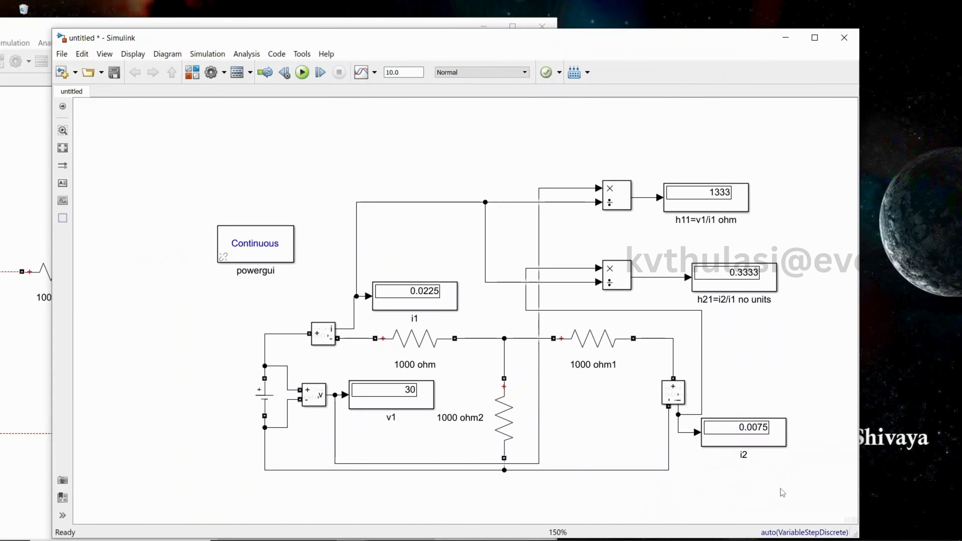
Copy the first series 1000 ohm resistor and the shunt resistor, pasting duplicates below the existing circuit
{"action": "left_click", "coordinate": [429, 345]}
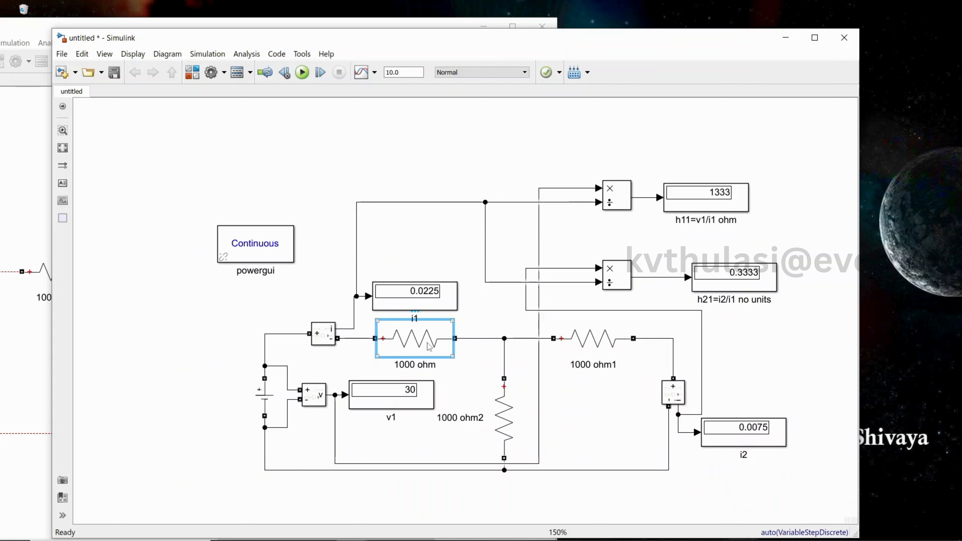
{"action": "key", "text": "ctrl+c"}
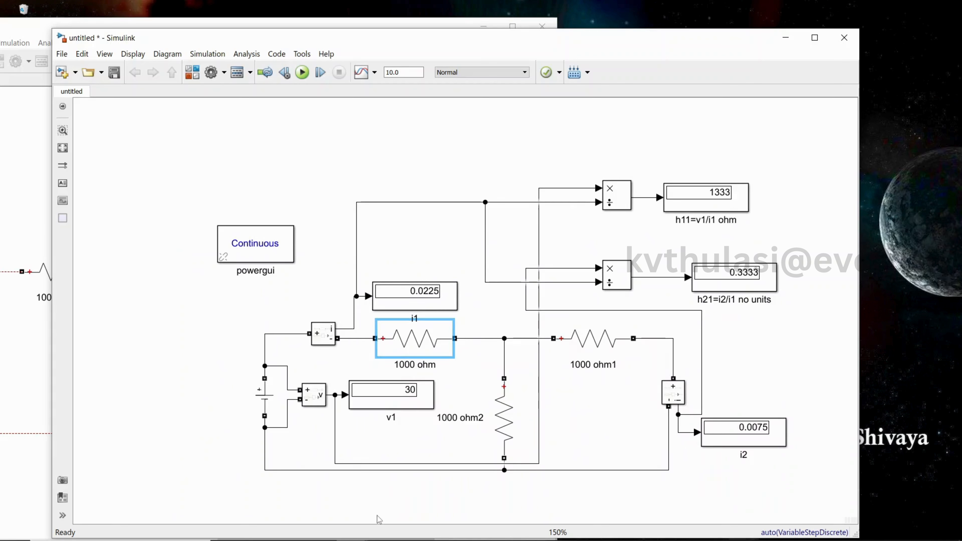
{"action": "left_click", "coordinate": [377, 515]}
{"action": "key", "text": "ctrl+v"}
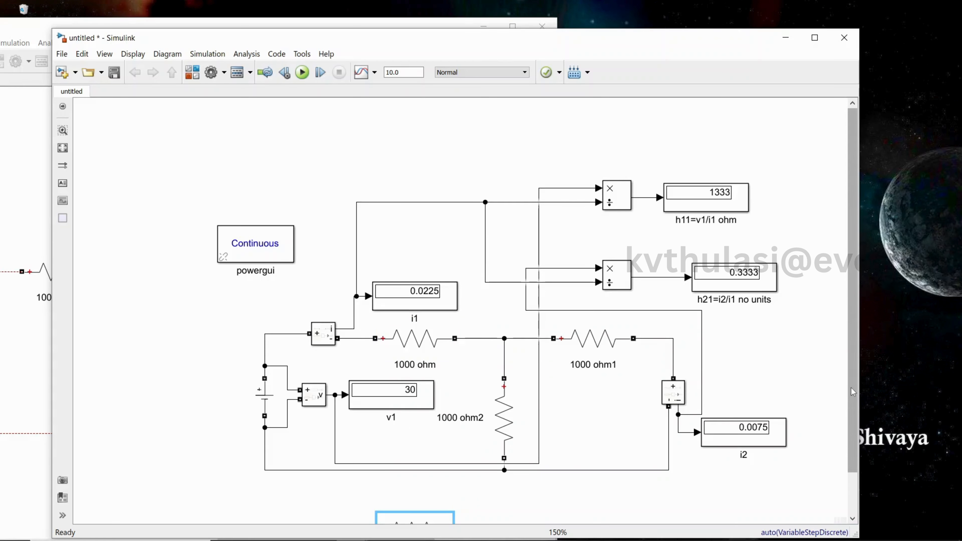
{"action": "scroll", "coordinate": [378, 519], "scroll_direction": "down", "scroll_amount": 3}
{"action": "left_click", "coordinate": [517, 377]}
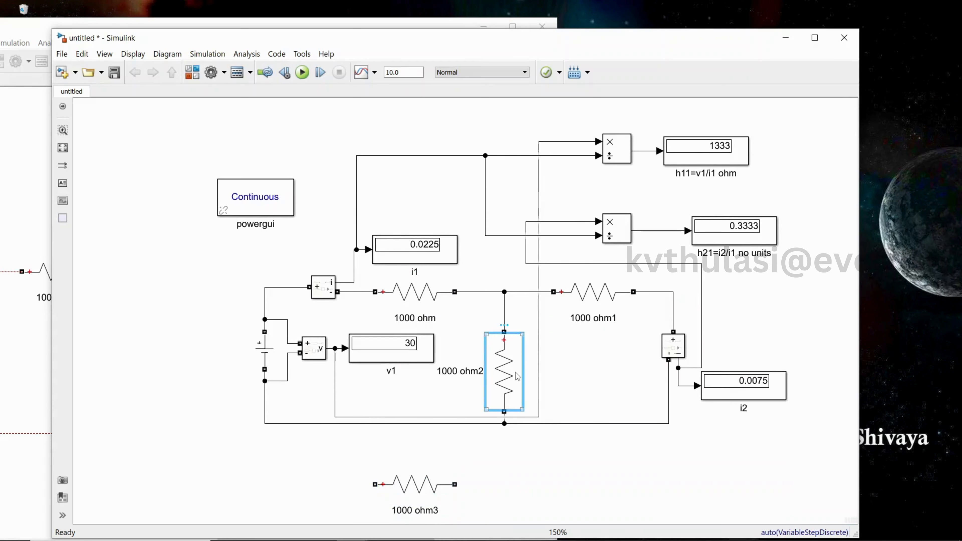
{"action": "key", "text": "ctrl+c"}
{"action": "left_click", "coordinate": [479, 517]}
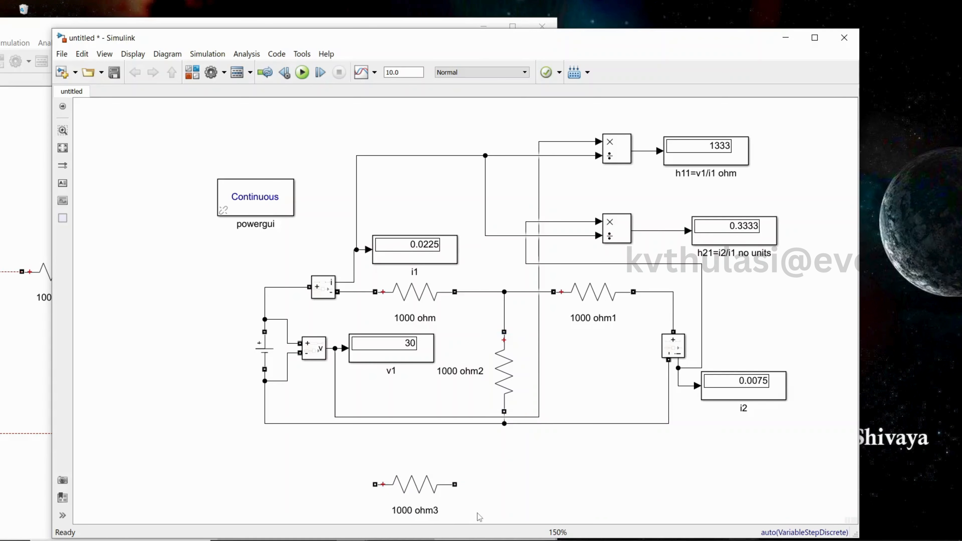
{"action": "key", "text": "ctrl+v"}
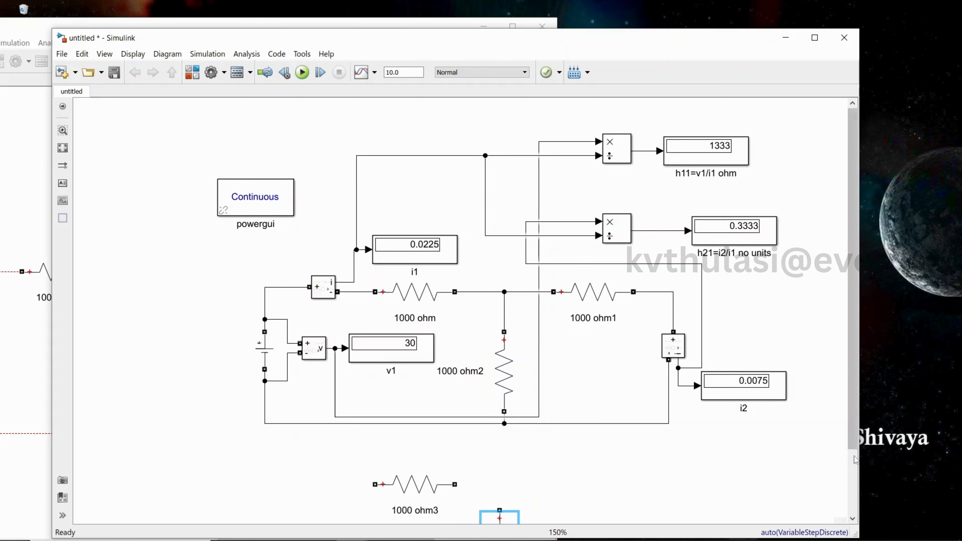
Reposition the two pasted resistors in the empty area beneath the circuit
{"action": "left_click", "coordinate": [853, 519]}
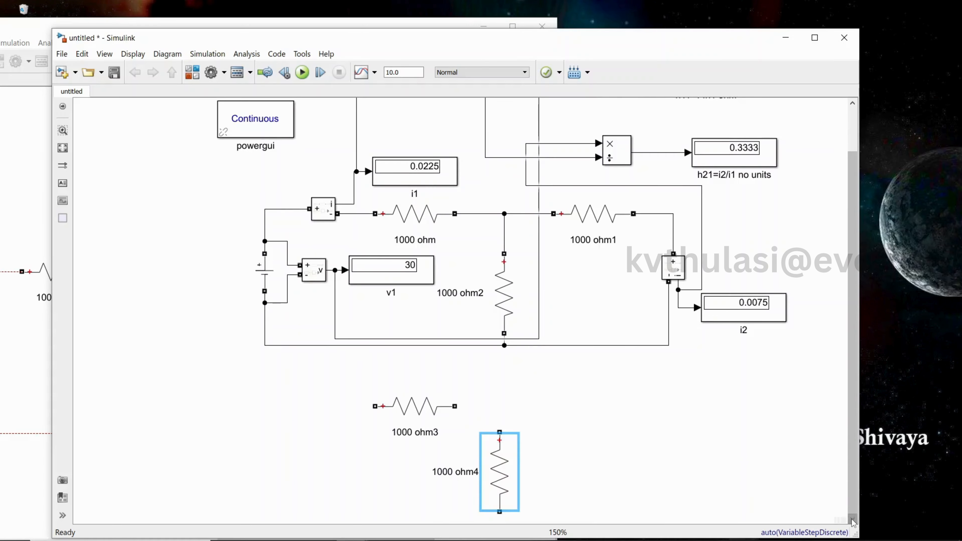
{"action": "left_click_drag", "start_coordinate": [415, 407], "coordinate": [393, 491]}
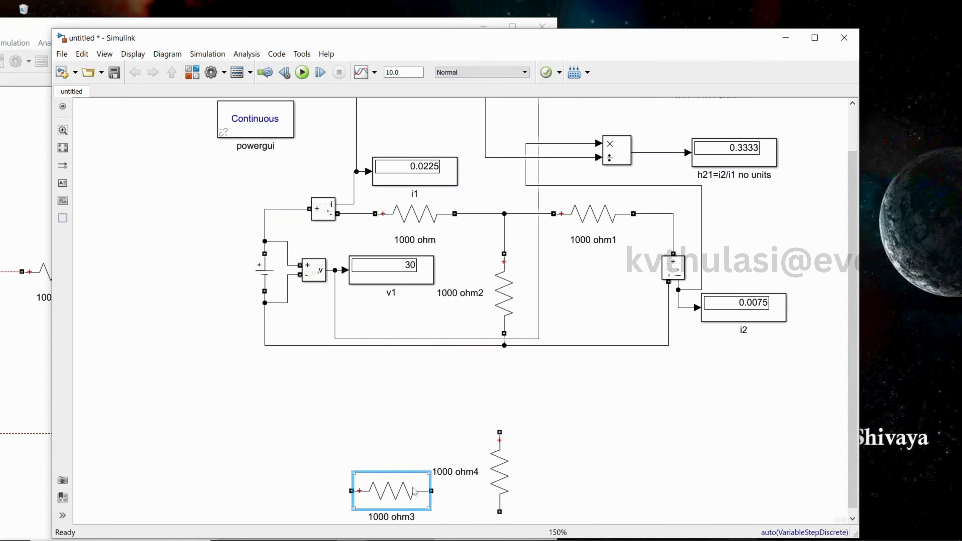
{"action": "left_click_drag", "start_coordinate": [505, 478], "coordinate": [501, 516]}
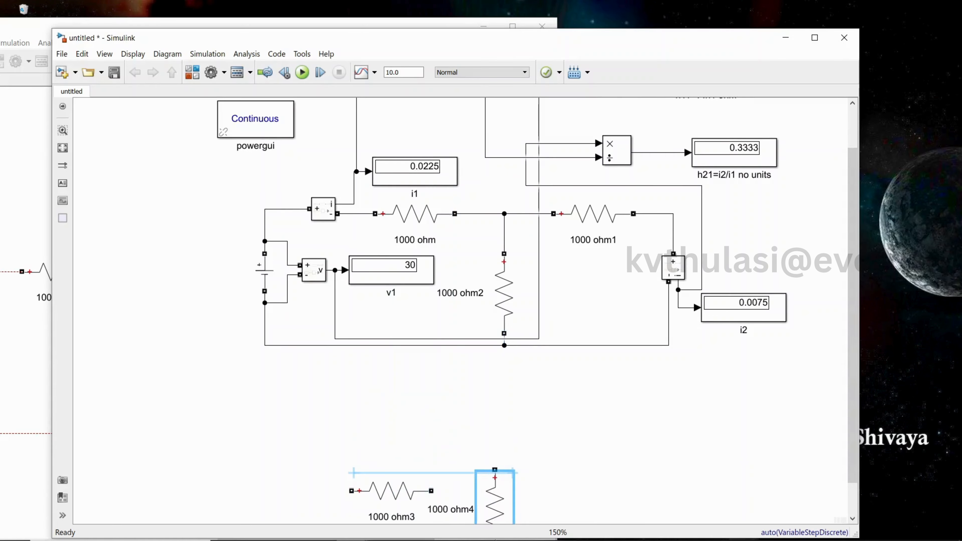
{"action": "left_click", "coordinate": [852, 519]}
{"action": "left_click_drag", "start_coordinate": [398, 457], "coordinate": [377, 492]}
{"action": "left_click_drag", "start_coordinate": [490, 475], "coordinate": [491, 505]}
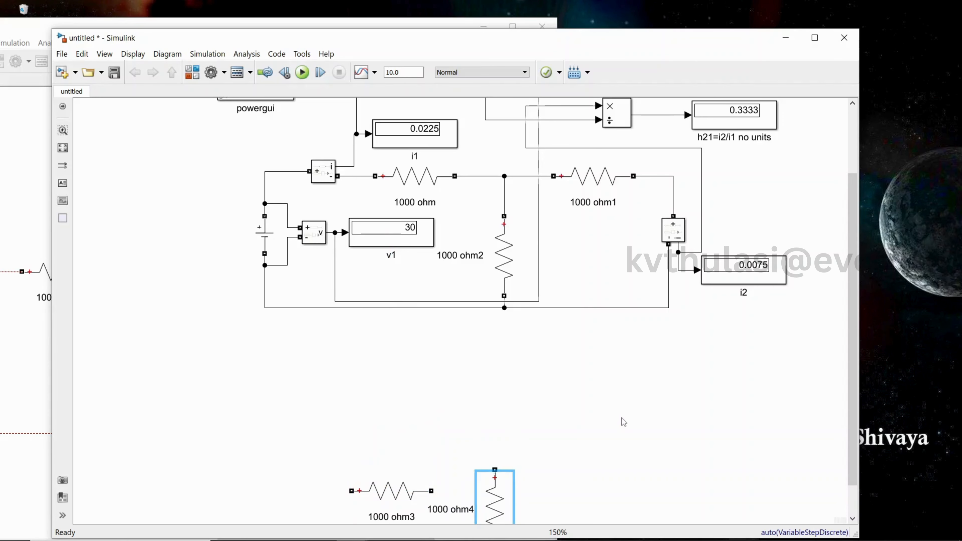
{"action": "scroll", "coordinate": [622, 422], "scroll_direction": "down", "scroll_amount": 3}
{"action": "scroll", "coordinate": [621, 423], "scroll_direction": "up", "scroll_amount": 1}
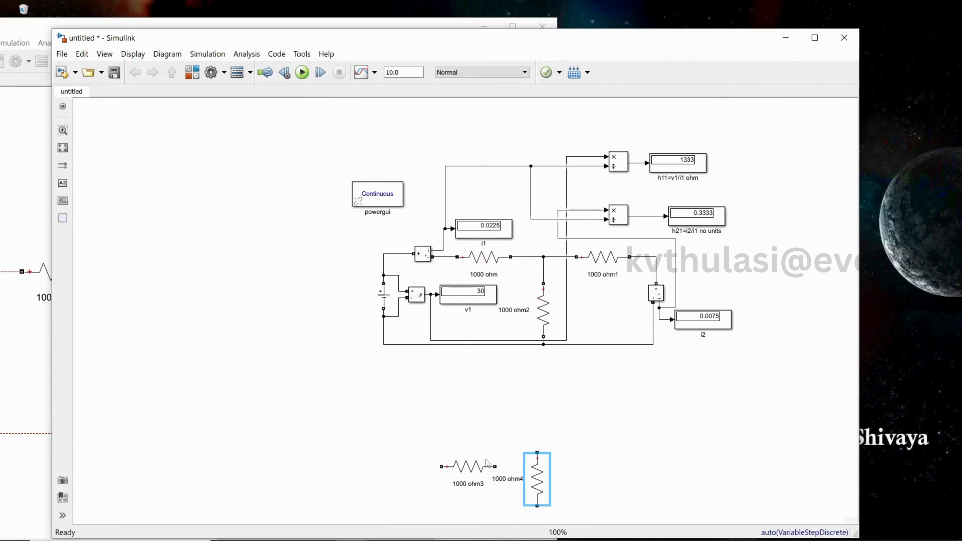
{"action": "left_click_drag", "start_coordinate": [485, 459], "coordinate": [462, 530]}
{"action": "left_click_drag", "start_coordinate": [535, 478], "coordinate": [529, 519]}
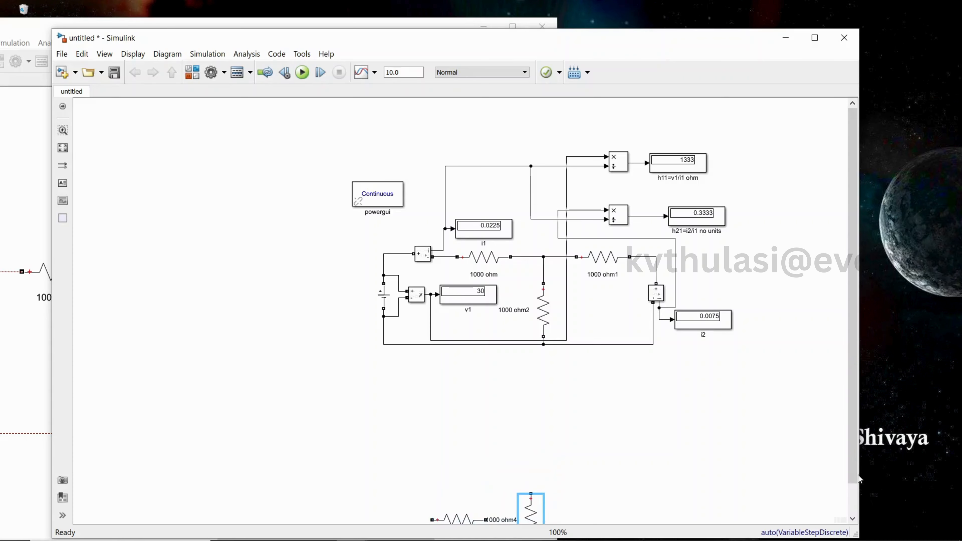
{"action": "left_click_drag", "start_coordinate": [854, 475], "coordinate": [858, 532]}
{"action": "left_click_drag", "start_coordinate": [540, 495], "coordinate": [572, 516]}
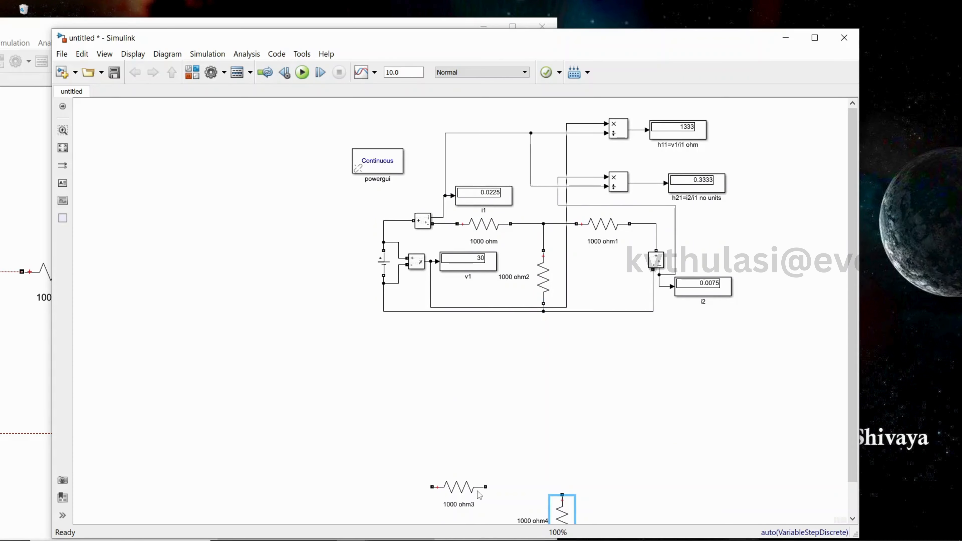
{"action": "left_click_drag", "start_coordinate": [471, 491], "coordinate": [469, 479]}
Duplicate the second series resistor, 1000 ohm1, and paste the copy below the circuit
{"action": "left_click", "coordinate": [606, 236]}
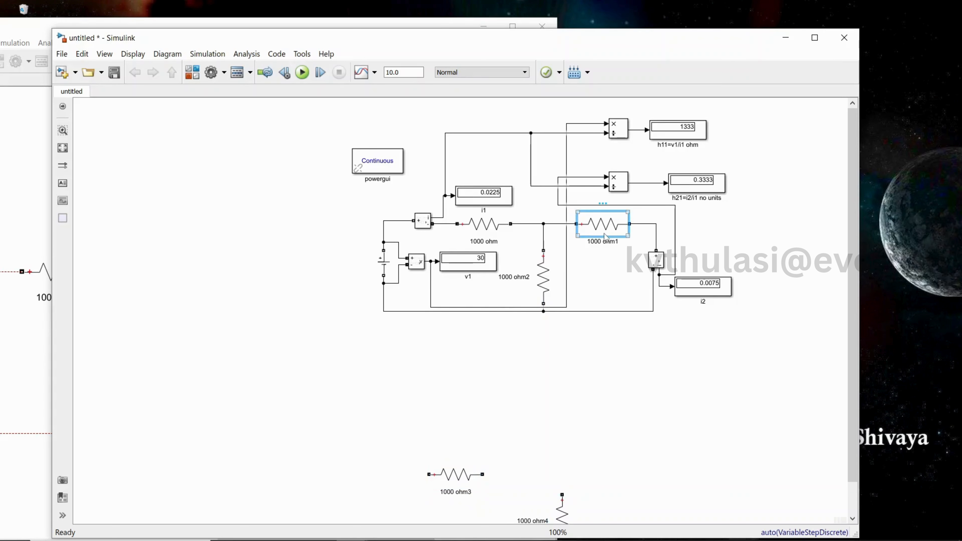
{"action": "key", "text": "ctrl+c"}
{"action": "left_click", "coordinate": [616, 481]}
{"action": "key", "text": "ctrl+v"}
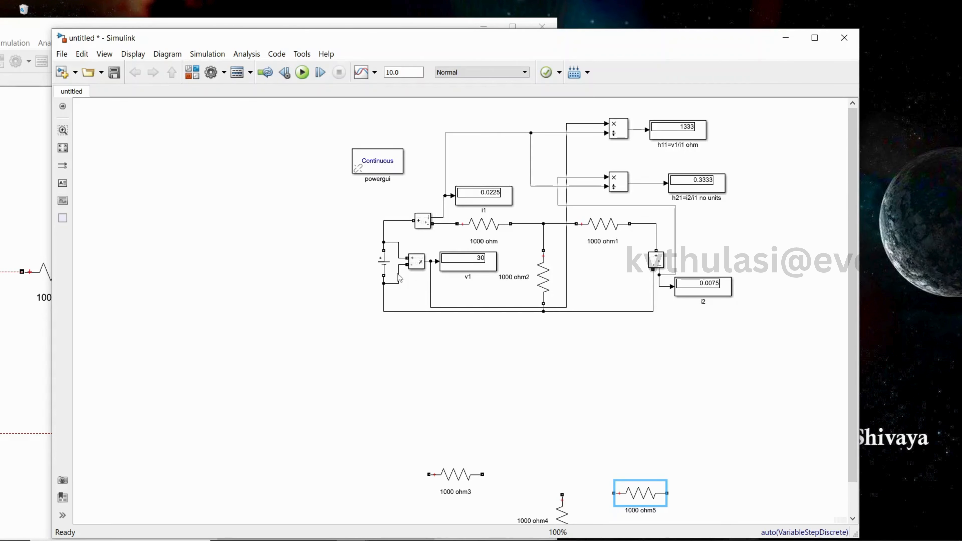
Duplicate the DC voltage source and the voltage measurement block into the area below the circuit
{"action": "left_click", "coordinate": [385, 272]}
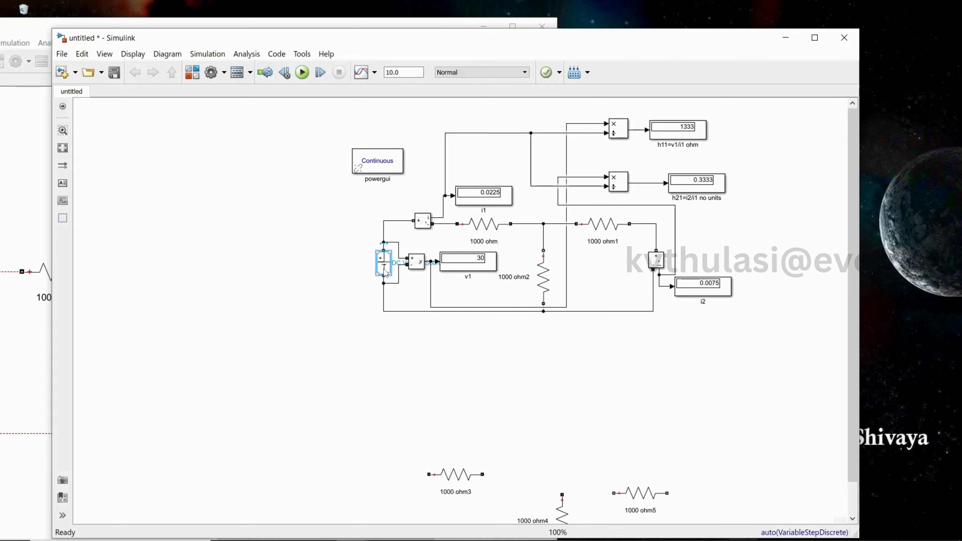
{"action": "left_click_drag", "start_coordinate": [385, 272], "coordinate": [692, 513]}
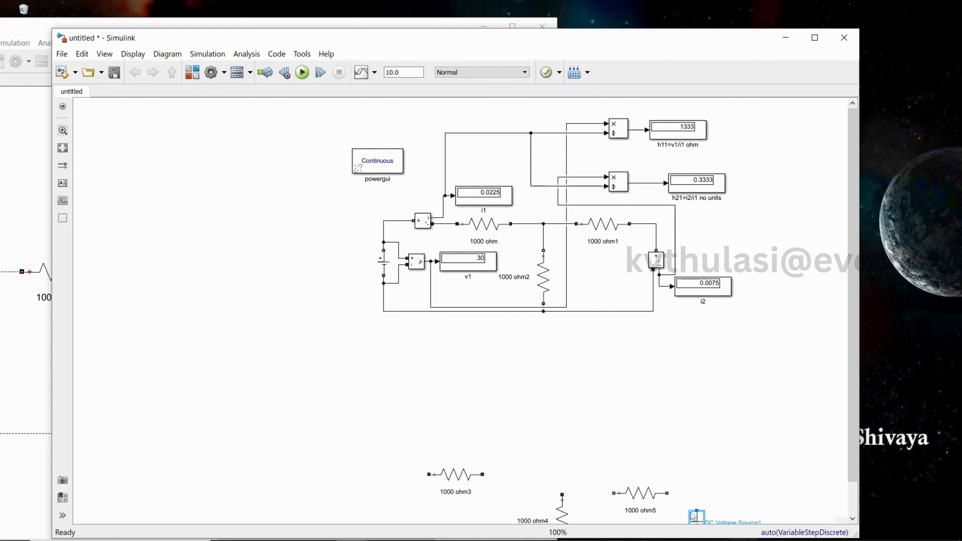
{"action": "left_click", "coordinate": [417, 268]}
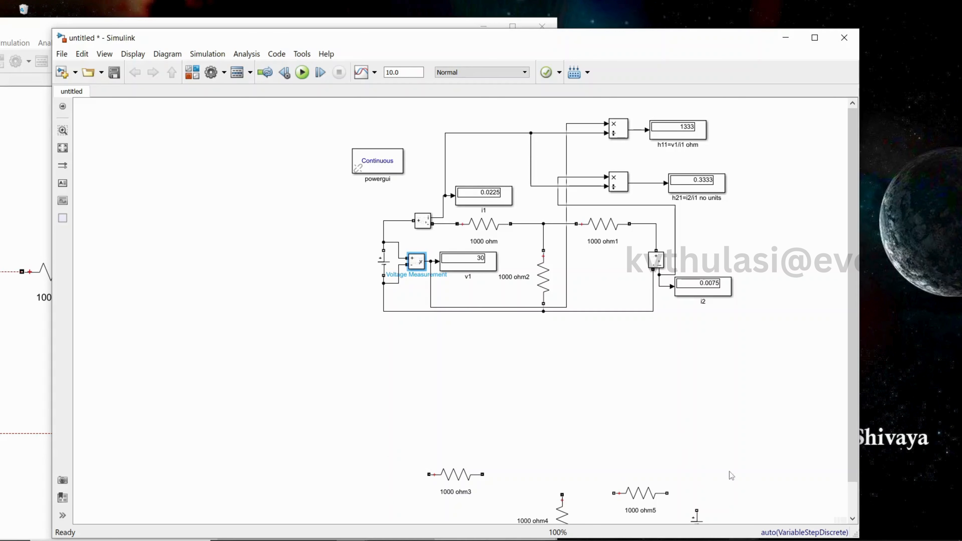
{"action": "key", "text": "ctrl+v"}
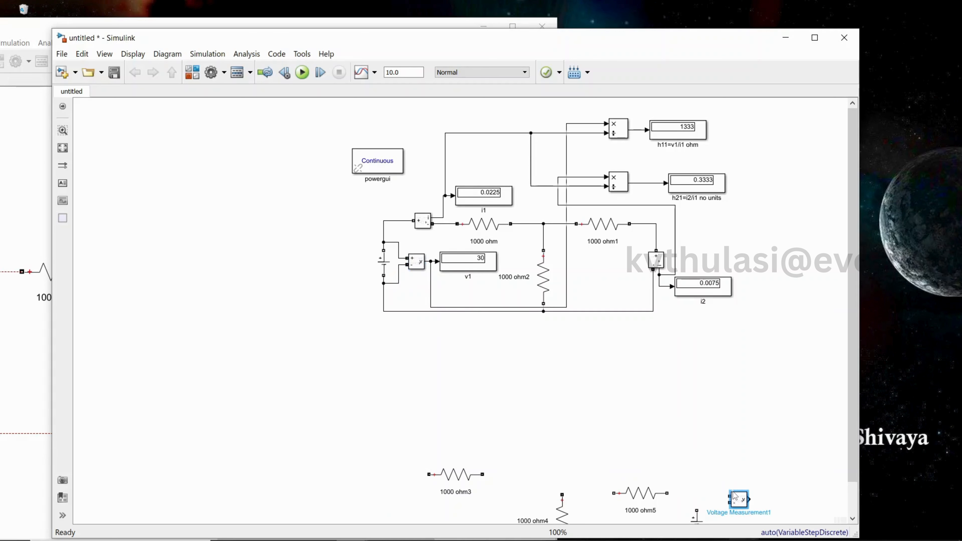
Copy the output current measurement block and paste it next to the new voltage source
{"action": "left_click", "coordinate": [419, 224]}
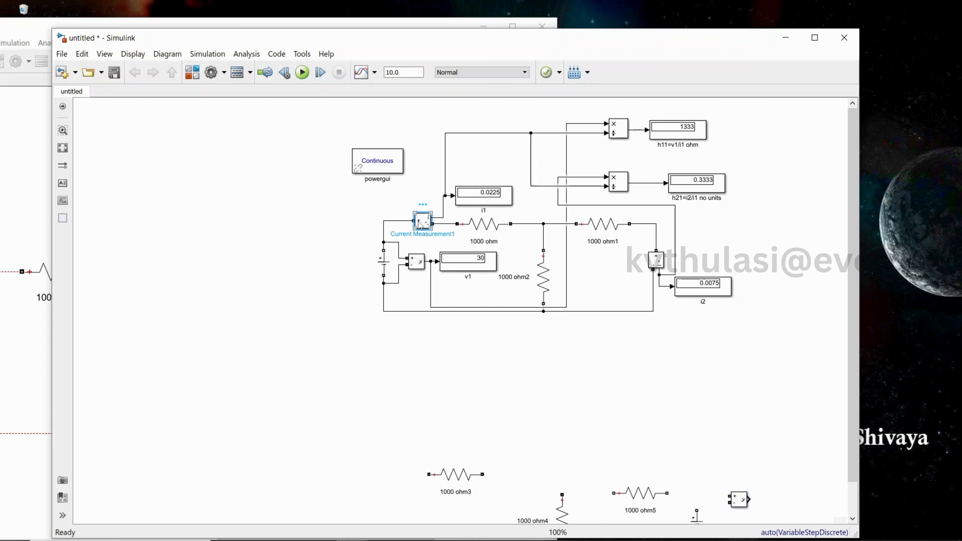
{"action": "left_click", "coordinate": [660, 264]}
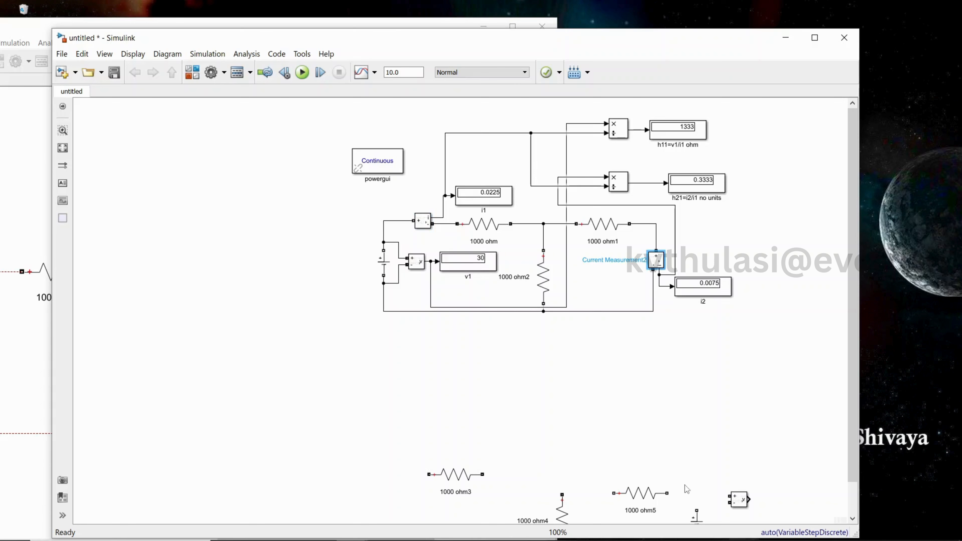
{"action": "left_click", "coordinate": [685, 499]}
{"action": "key", "text": "ctrl+v"}
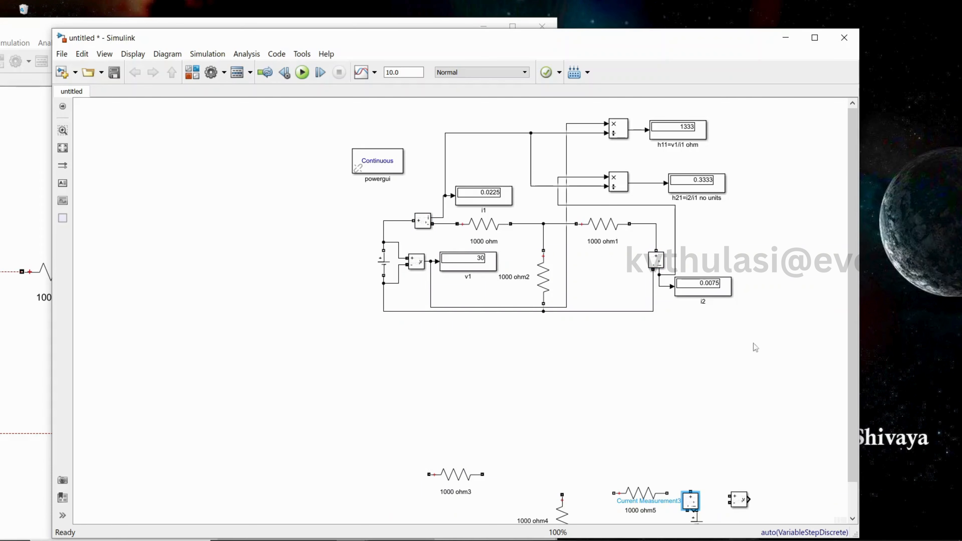
Zoom to the new blocks and move the horizontal resistors ohm3 and ohm5 into alignment, glancing at the reference model
{"action": "scroll", "coordinate": [820, 272], "scroll_direction": "up", "scroll_amount": 1}
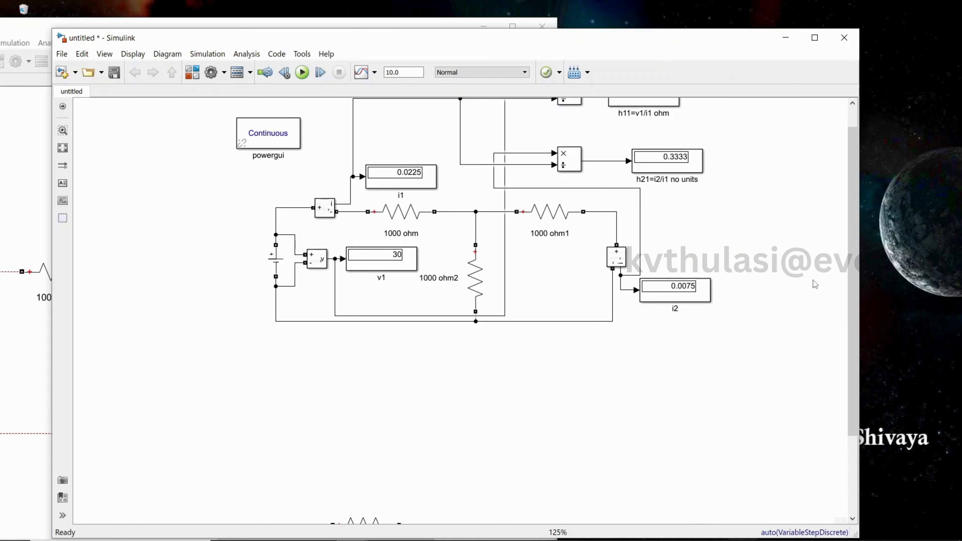
{"action": "scroll", "coordinate": [815, 284], "scroll_direction": "up", "scroll_amount": 2}
{"action": "scroll", "coordinate": [829, 301], "scroll_direction": "down", "scroll_amount": 10}
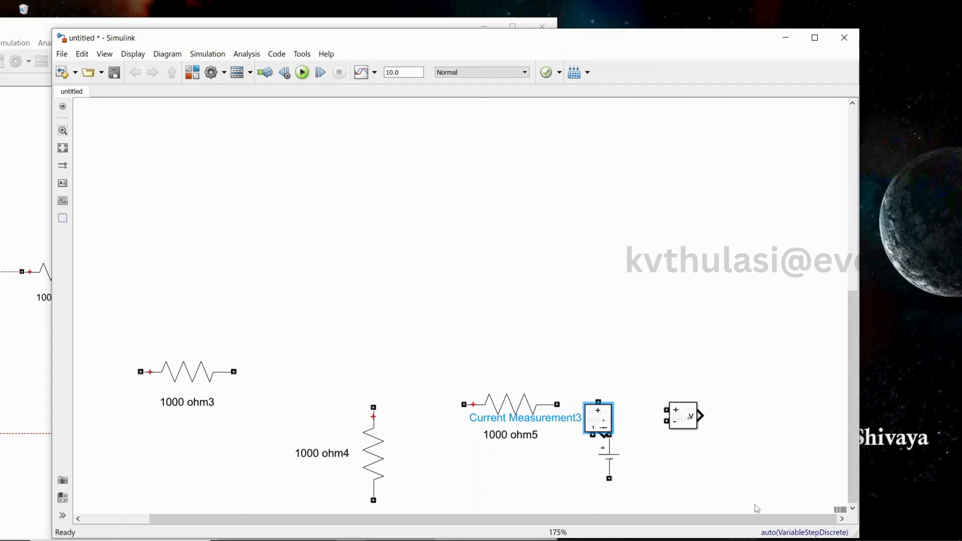
{"action": "left_click_drag", "start_coordinate": [182, 374], "coordinate": [231, 389]}
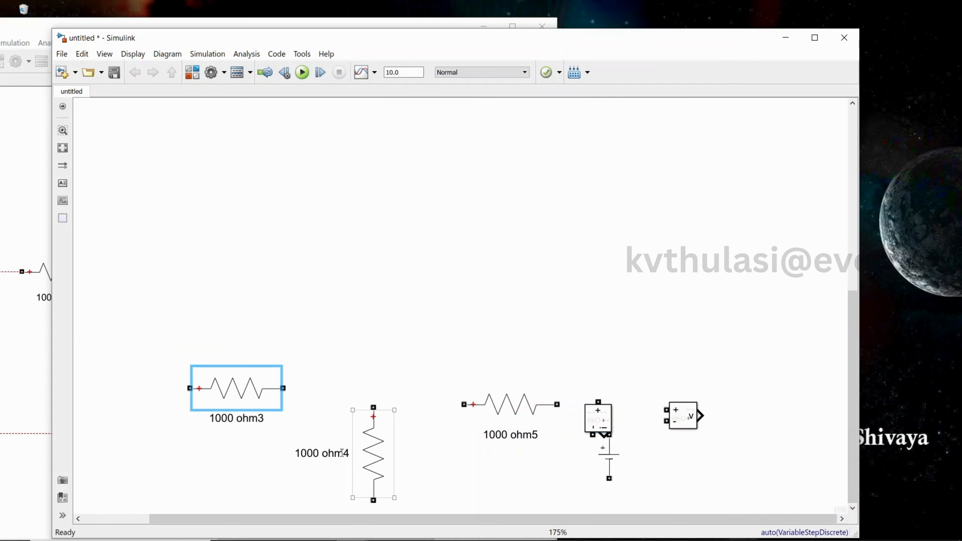
{"action": "left_click_drag", "start_coordinate": [512, 405], "coordinate": [512, 366]}
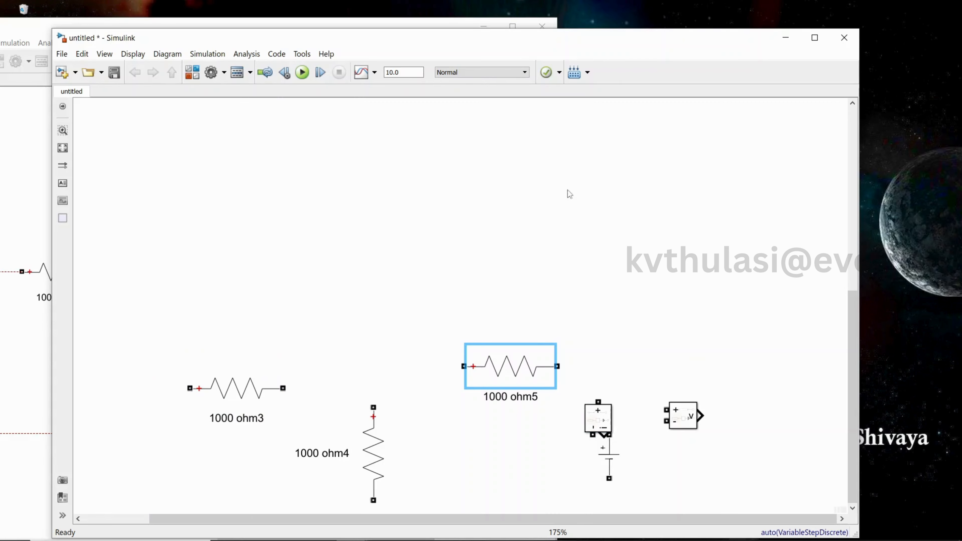
{"action": "left_click", "coordinate": [33, 132]}
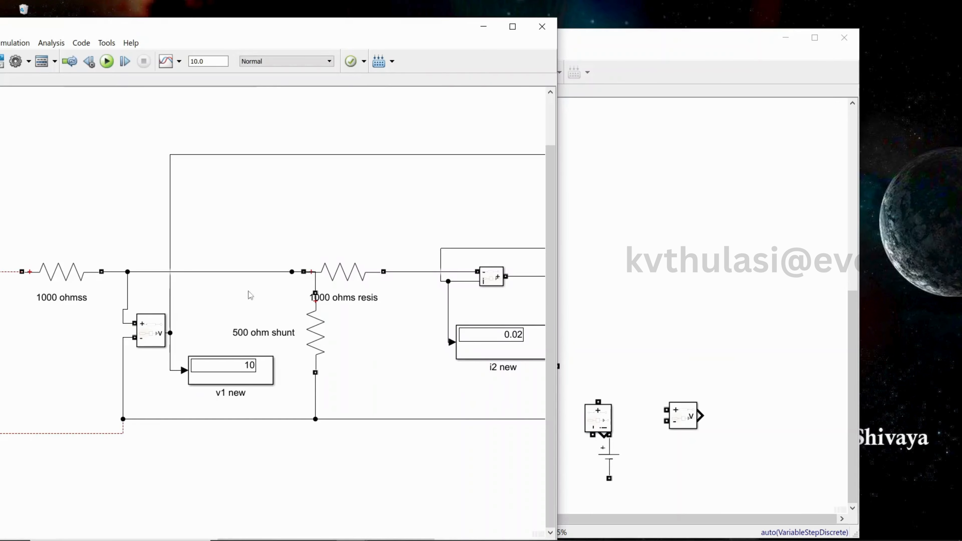
{"action": "left_click", "coordinate": [707, 288]}
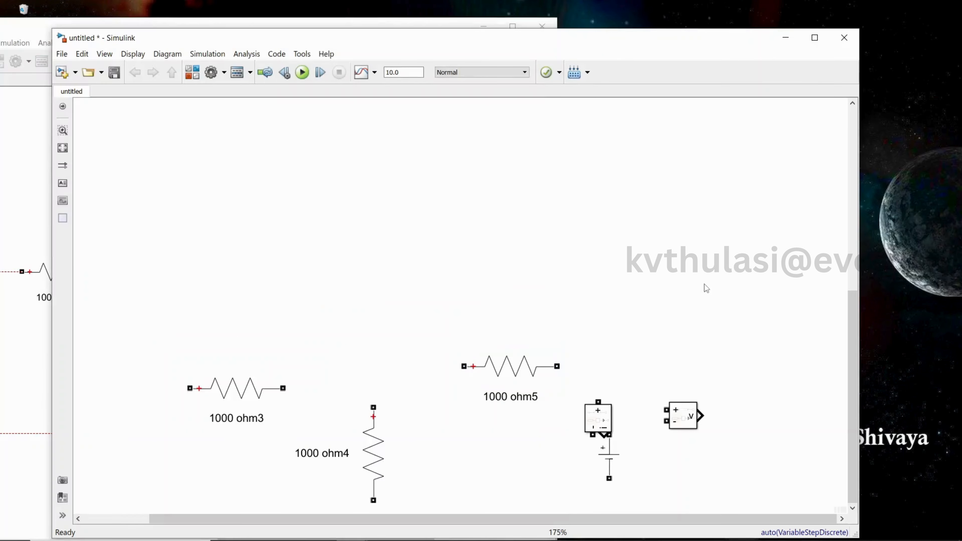
Arrange the current measurement, voltage measurement and DC voltage source blocks around ohm5, rotating the current measurement block
{"action": "left_click_drag", "start_coordinate": [605, 429], "coordinate": [605, 322]}
{"action": "left_click_drag", "start_coordinate": [681, 421], "coordinate": [757, 349]}
{"action": "left_click_drag", "start_coordinate": [617, 461], "coordinate": [651, 484]}
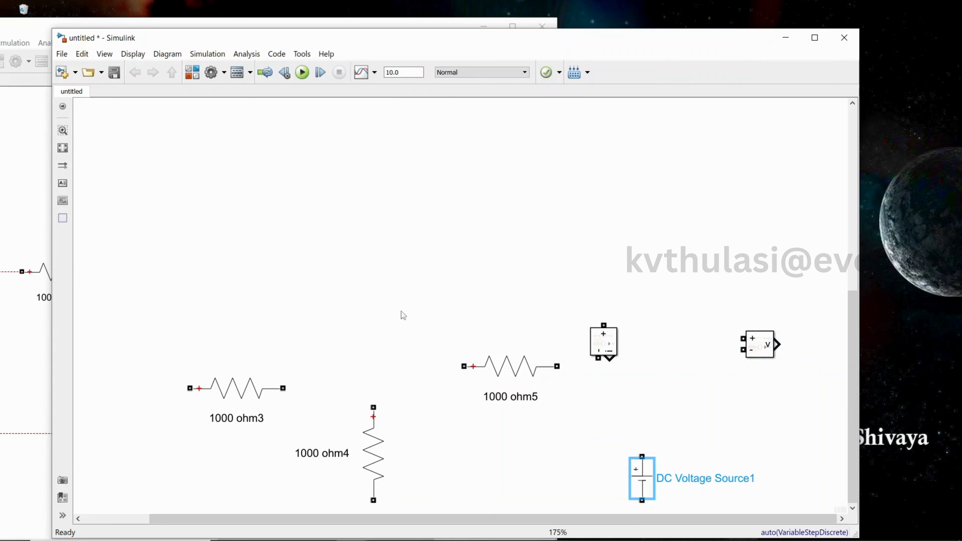
{"action": "left_click_drag", "start_coordinate": [613, 355], "coordinate": [614, 398]}
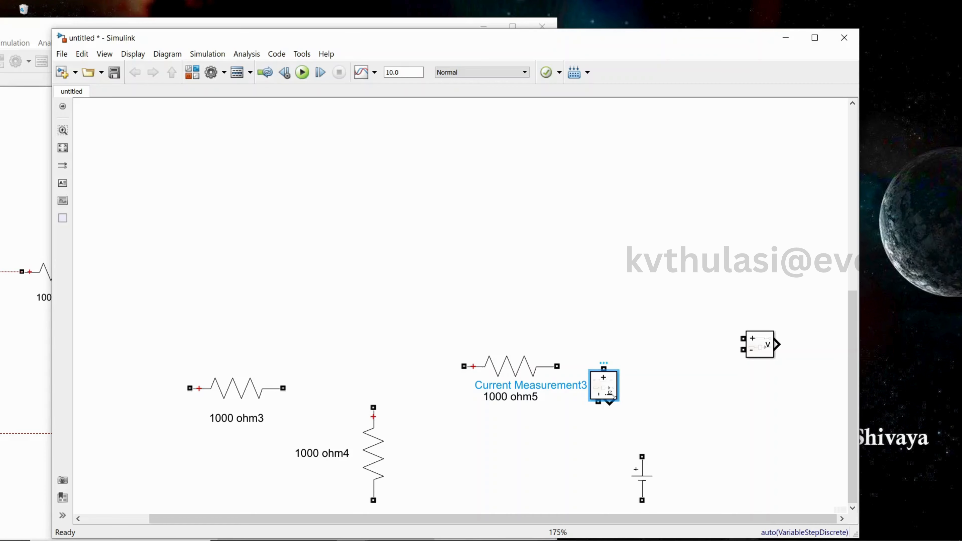
{"action": "key", "text": "ctrl+r"}
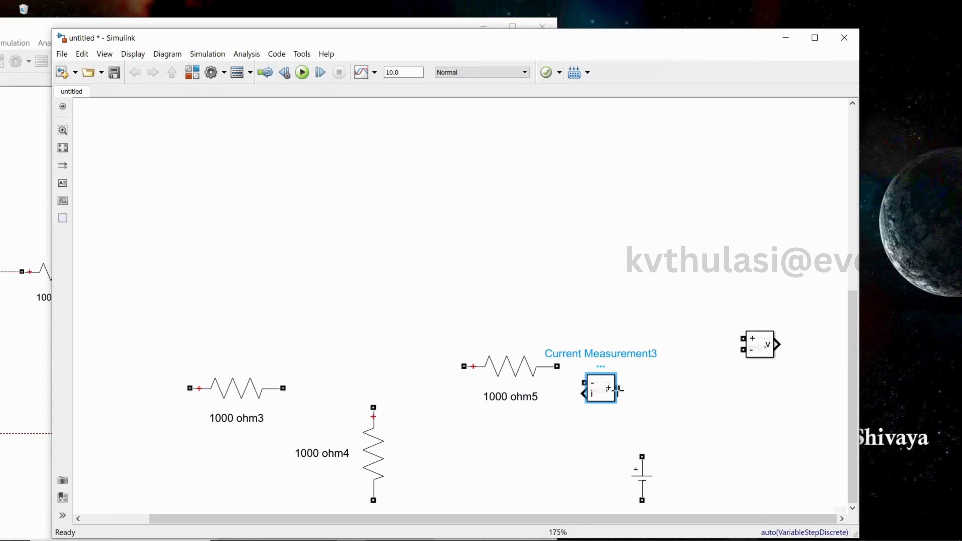
Wire the new loop: current measurement to the DC source and ohm5, ohm5 and ohm3 to ohm4's top, and the source back to ohm4's bottom
{"action": "left_click_drag", "start_coordinate": [617, 388], "coordinate": [642, 456]}
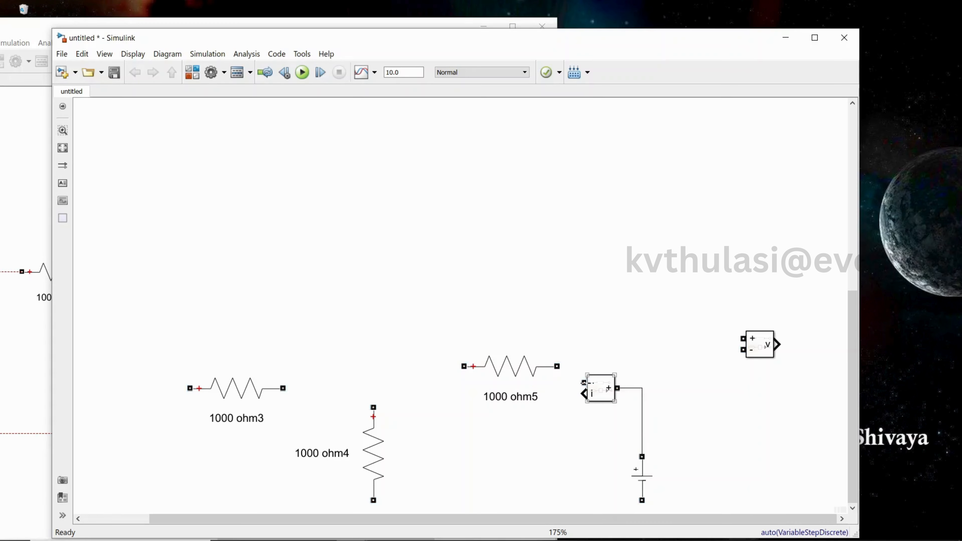
{"action": "left_click_drag", "start_coordinate": [529, 383], "coordinate": [562, 370]}
{"action": "mouse_move", "coordinate": [464, 371]}
{"action": "left_mouse_down"}
{"action": "mouse_move", "coordinate": [425, 370]}
{"action": "mouse_move", "coordinate": [375, 394]}
{"action": "mouse_move", "coordinate": [373, 407]}
{"action": "left_mouse_up"}
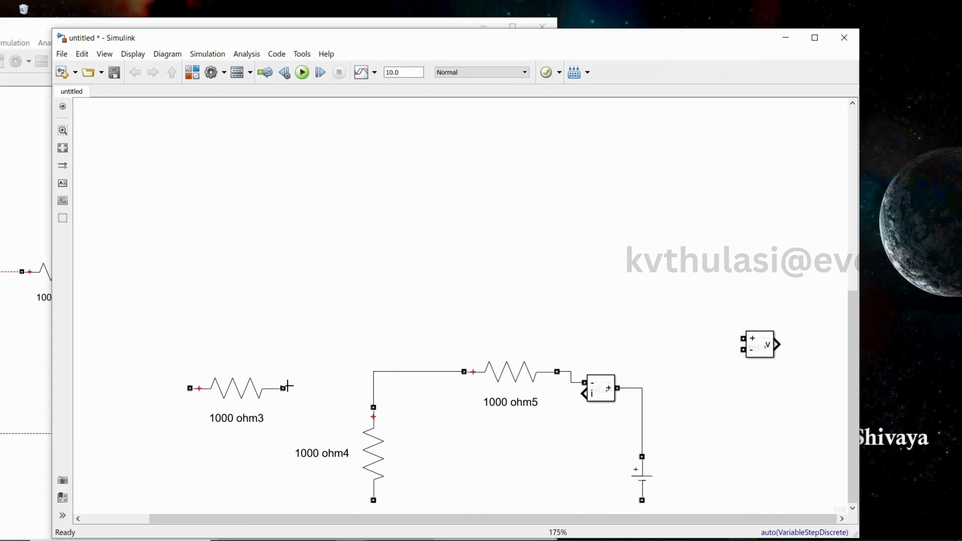
{"action": "left_click_drag", "start_coordinate": [283, 388], "coordinate": [373, 388]}
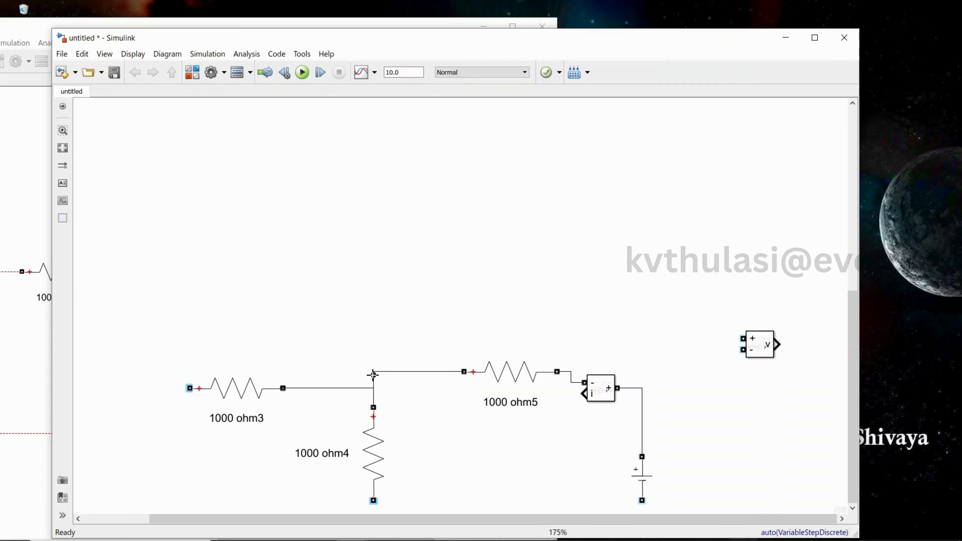
{"action": "left_click_drag", "start_coordinate": [642, 502], "coordinate": [374, 491]}
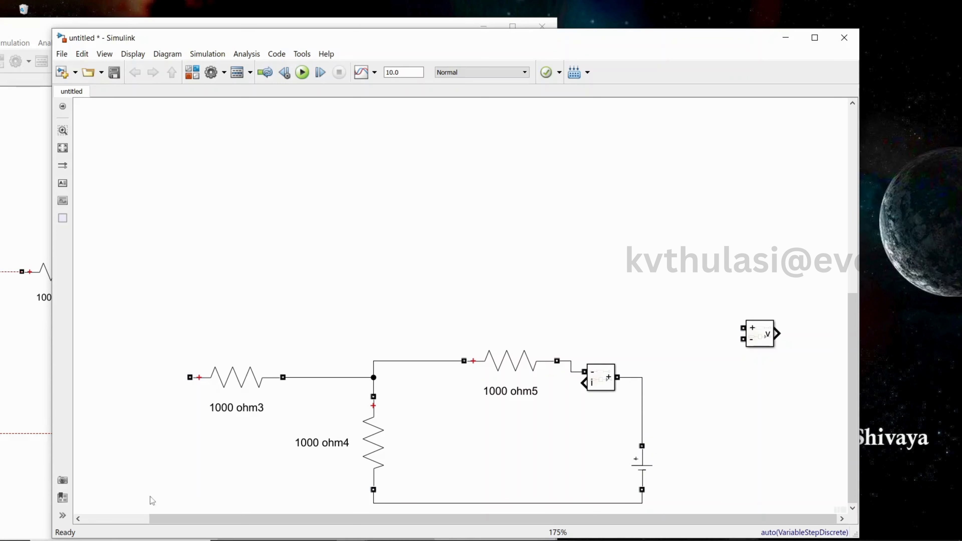
Paste another 1000 ohm resistor below ohm3 and wire its right end into the bottom return line
{"action": "left_click", "coordinate": [247, 392]}
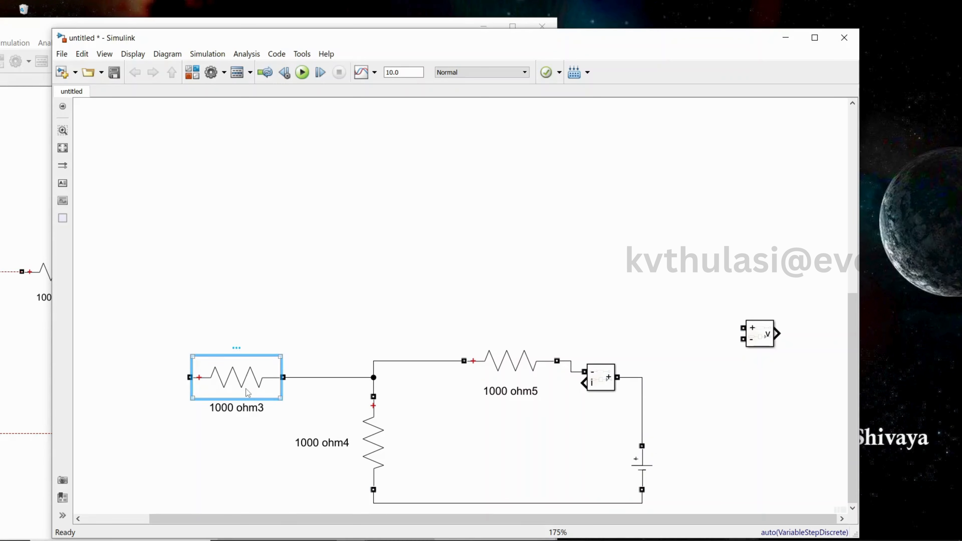
{"action": "left_click", "coordinate": [223, 502]}
{"action": "key", "text": "ctrl+v"}
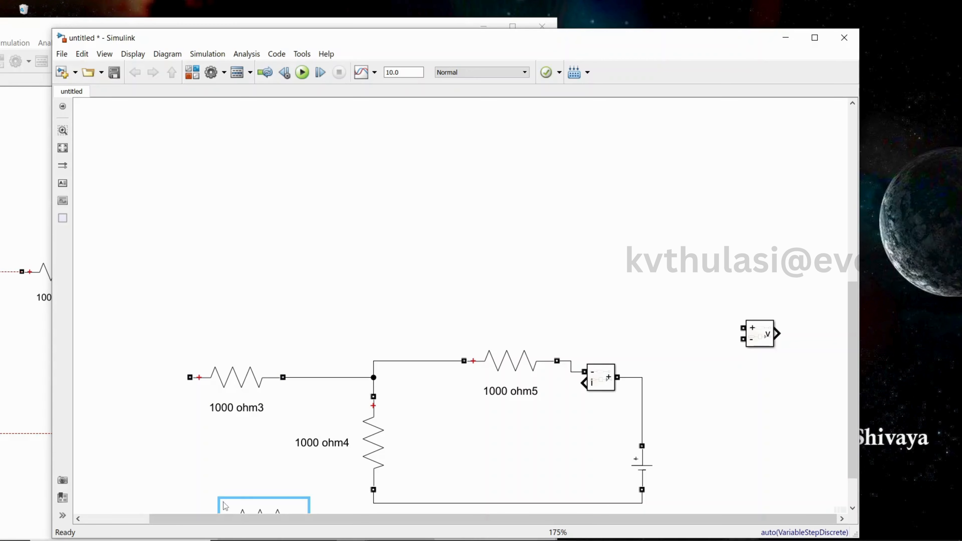
{"action": "left_click", "coordinate": [852, 508]}
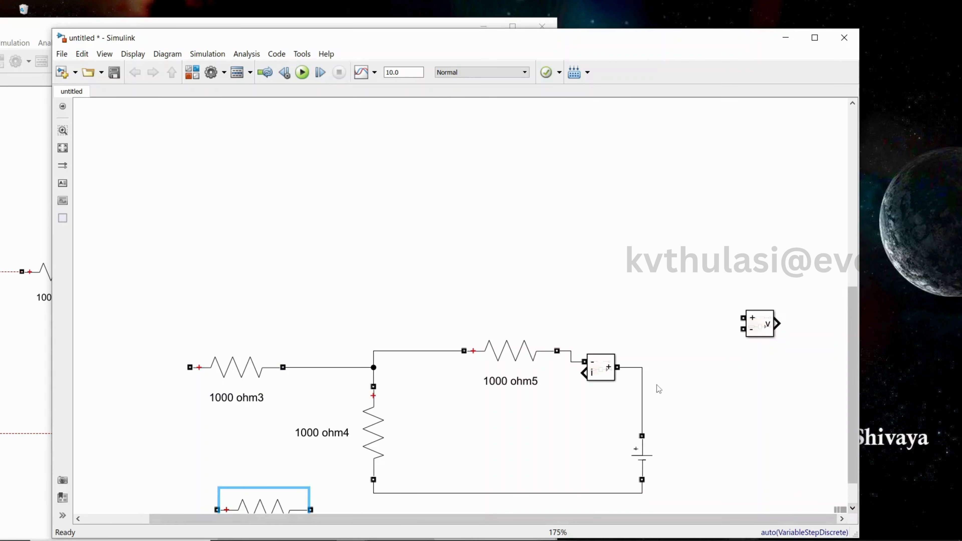
{"action": "scroll", "coordinate": [657, 386], "scroll_direction": "down", "scroll_amount": 2}
{"action": "scroll", "coordinate": [658, 389], "scroll_direction": "up", "scroll_amount": 3}
{"action": "scroll", "coordinate": [843, 403], "scroll_direction": "down", "scroll_amount": 3}
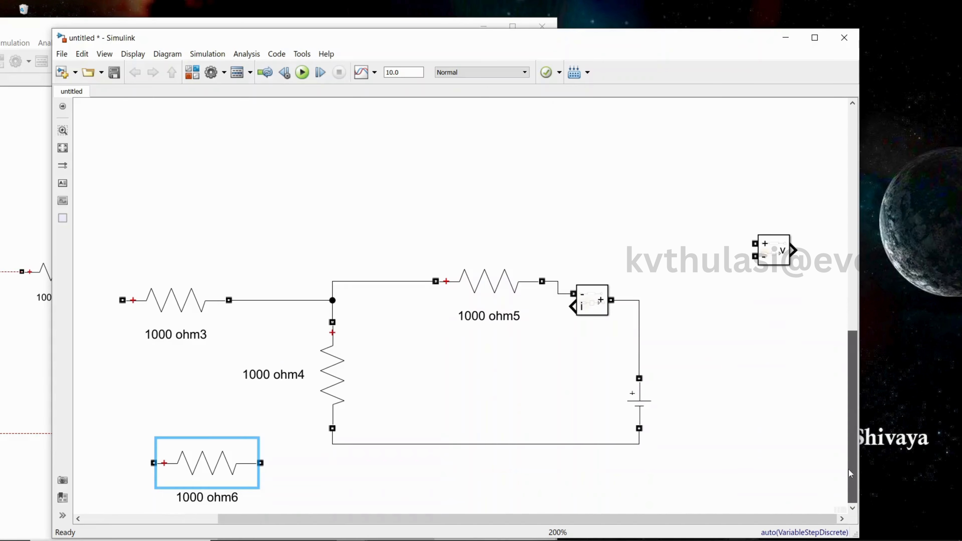
{"action": "left_click_drag", "start_coordinate": [225, 440], "coordinate": [333, 444]}
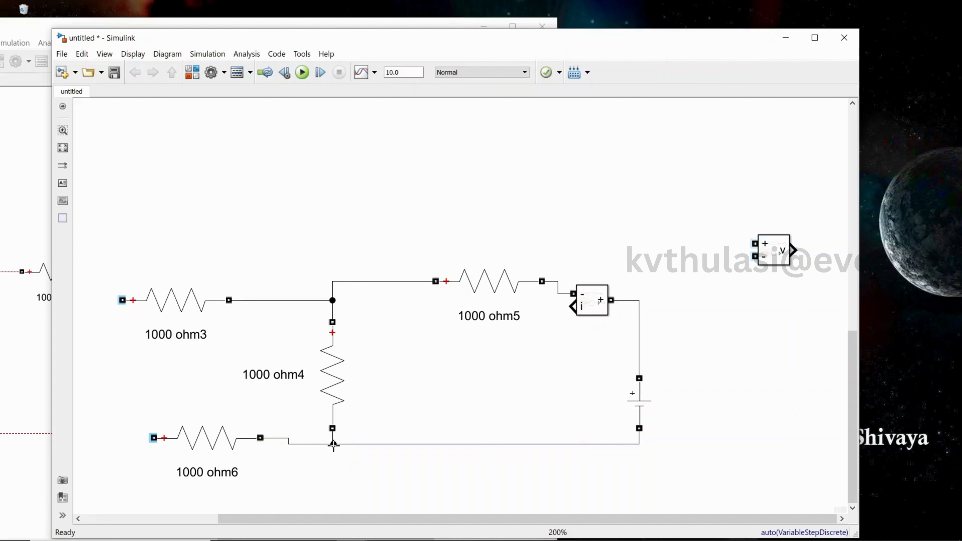
{"action": "left_click_drag", "start_coordinate": [231, 451], "coordinate": [210, 451]}
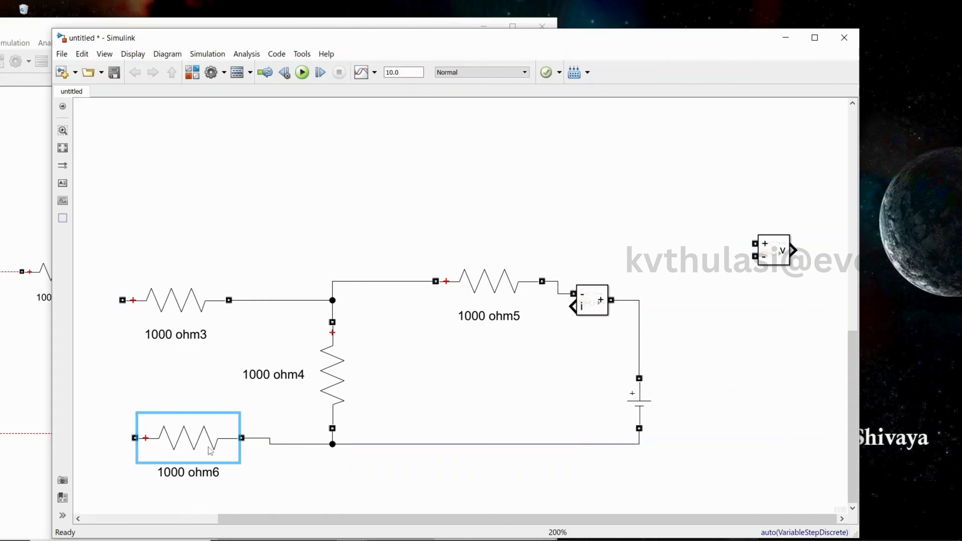
{"action": "left_click", "coordinate": [286, 459]}
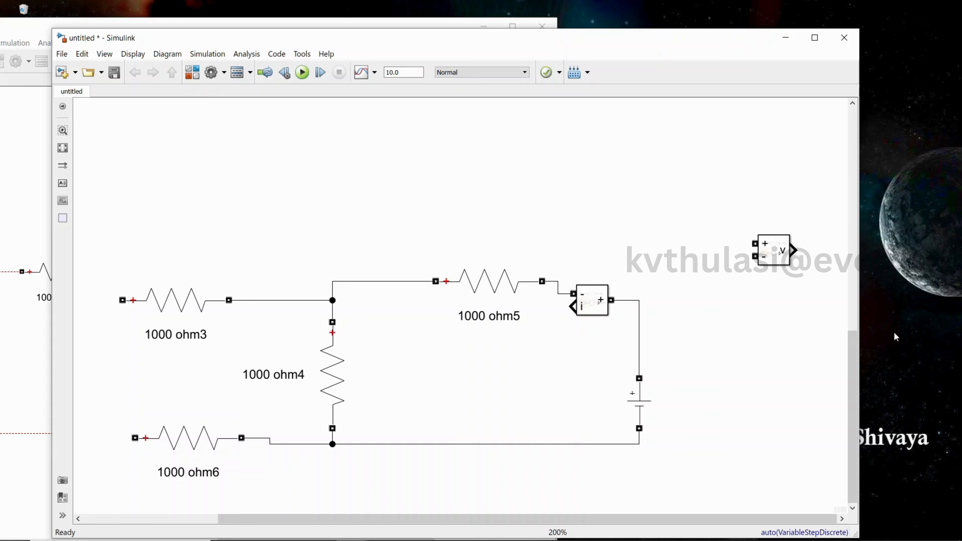
Copy the i2 display from the upper circuit, paste it below ohm5, rotate it, and connect it to the current measurement output
{"action": "left_click_drag", "start_coordinate": [853, 364], "coordinate": [854, 228]}
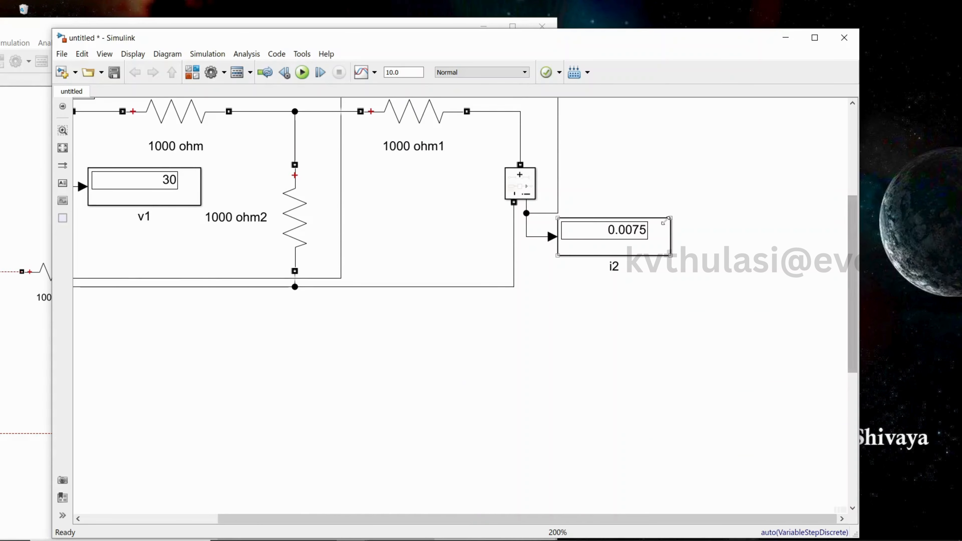
{"action": "left_click", "coordinate": [631, 235]}
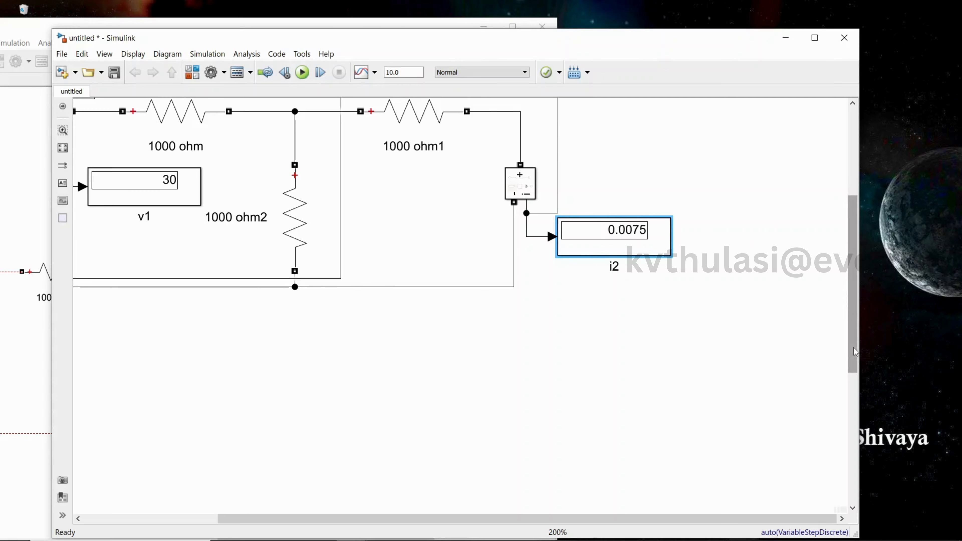
{"action": "left_click_drag", "start_coordinate": [854, 347], "coordinate": [854, 477]}
{"action": "key", "text": "ctrl+v"}
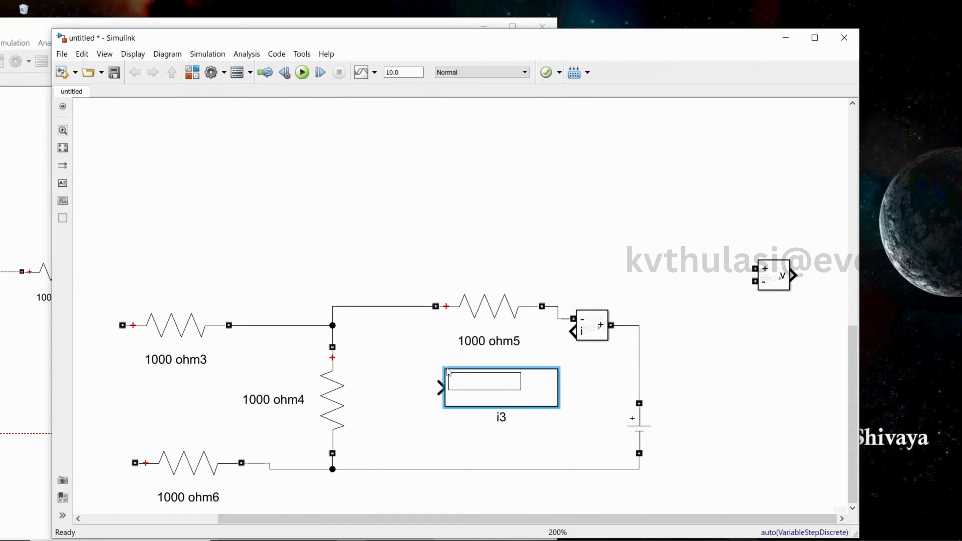
{"action": "key", "text": "ctrl+r"}
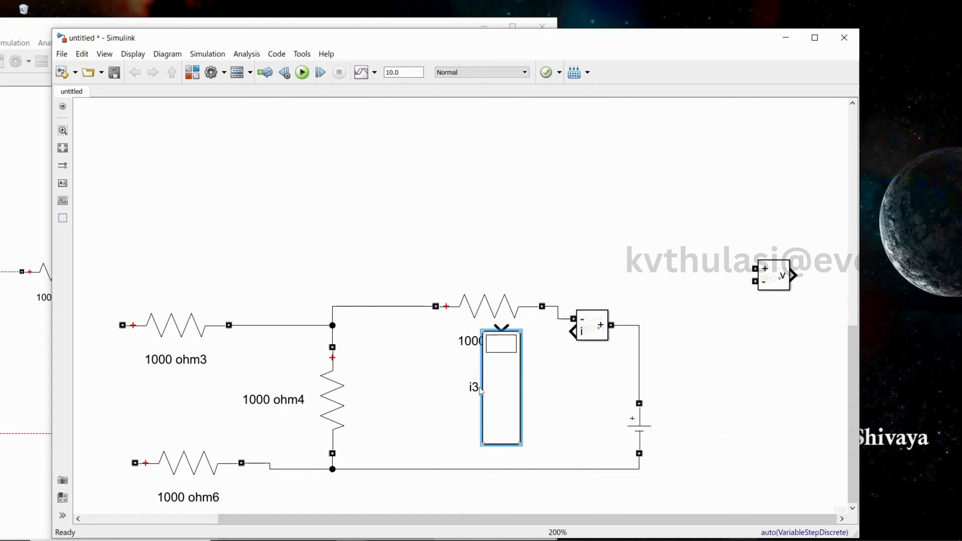
{"action": "key", "text": "ctrl+r"}
{"action": "mouse_move", "coordinate": [511, 394]}
{"action": "left_mouse_down"}
{"action": "mouse_move", "coordinate": [481, 394]}
{"action": "mouse_move", "coordinate": [558, 365]}
{"action": "mouse_move", "coordinate": [573, 332]}
{"action": "left_mouse_up"}
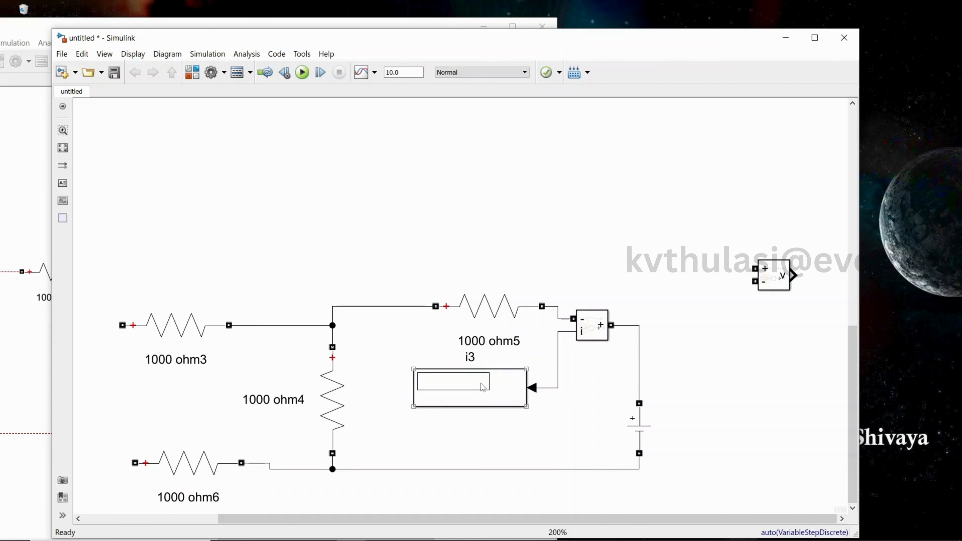
Move the new display lower and try to rename it i2
{"action": "left_click", "coordinate": [475, 377]}
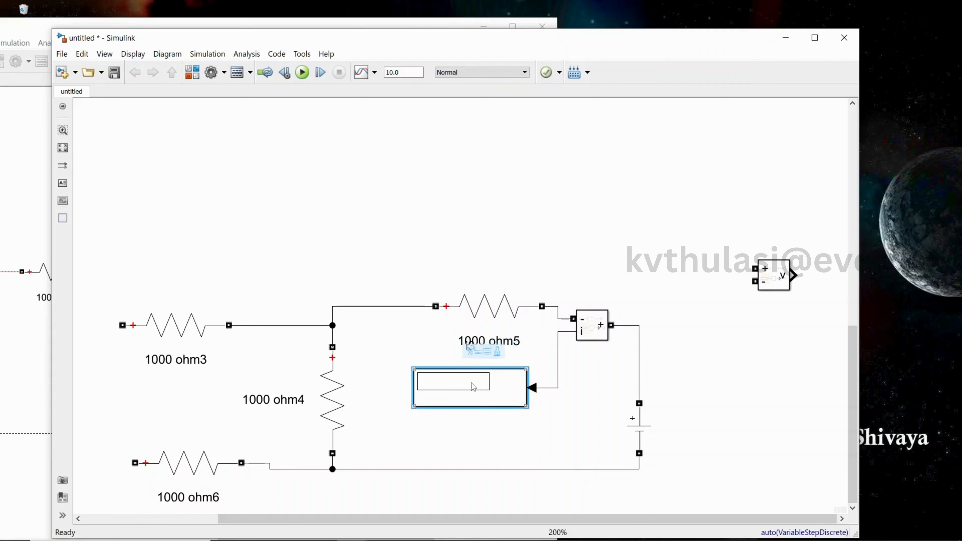
{"action": "left_click_drag", "start_coordinate": [469, 391], "coordinate": [469, 422]}
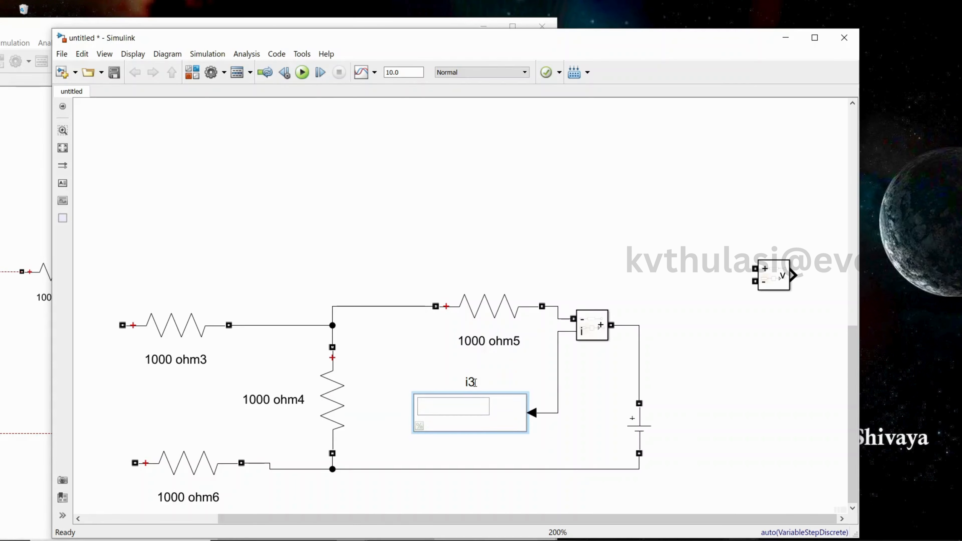
{"action": "key", "text": "BackSpace"}
{"action": "key", "text": "BackSpace"}
{"action": "left_click", "coordinate": [419, 428]}
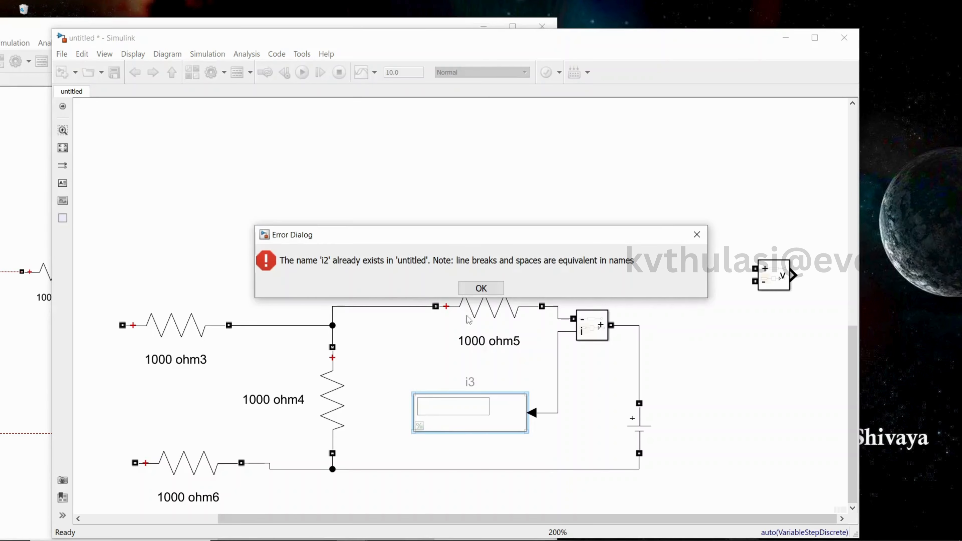
{"action": "left_click", "coordinate": [495, 293]}
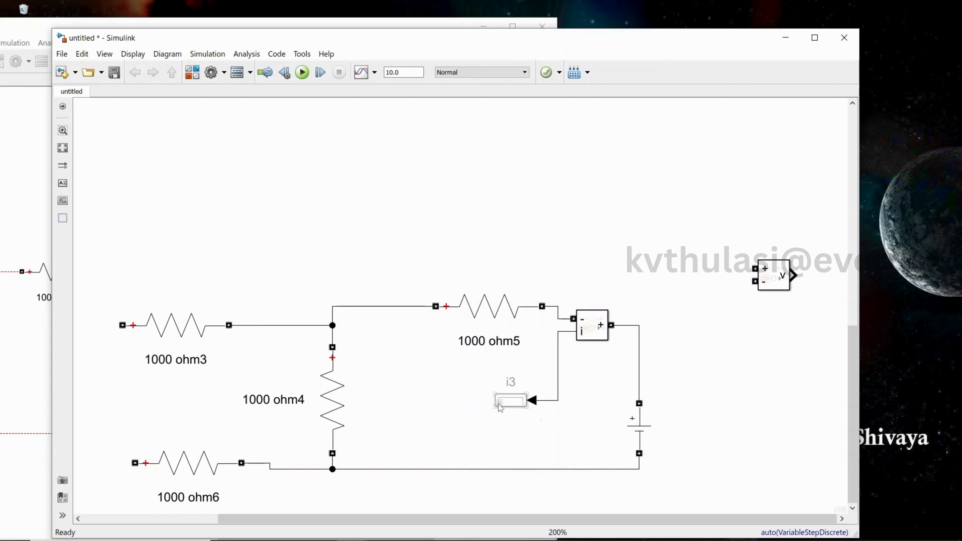
Widen the new display and rename its label to i2 output current
{"action": "left_click_drag", "start_coordinate": [495, 407], "coordinate": [408, 418]}
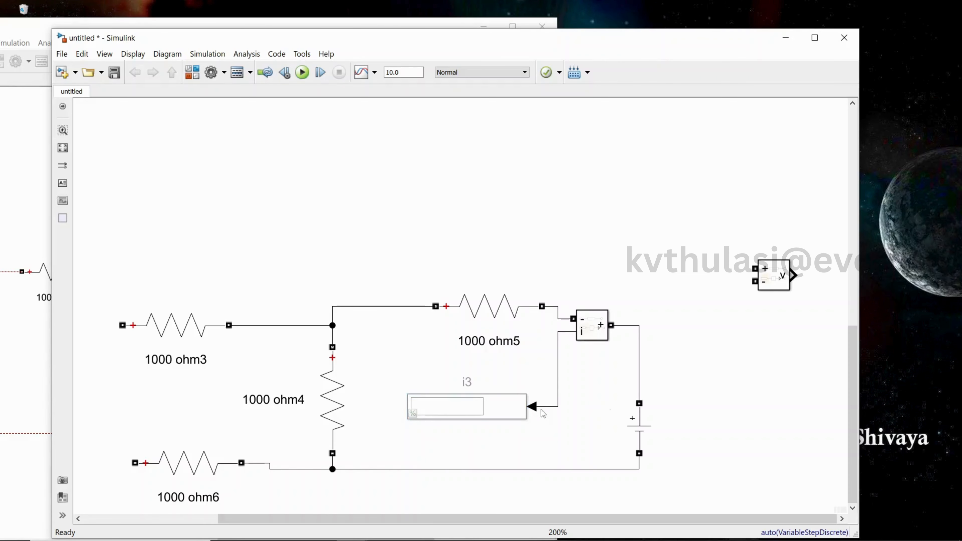
{"action": "left_click", "coordinate": [479, 398]}
{"action": "left_click", "coordinate": [470, 376]}
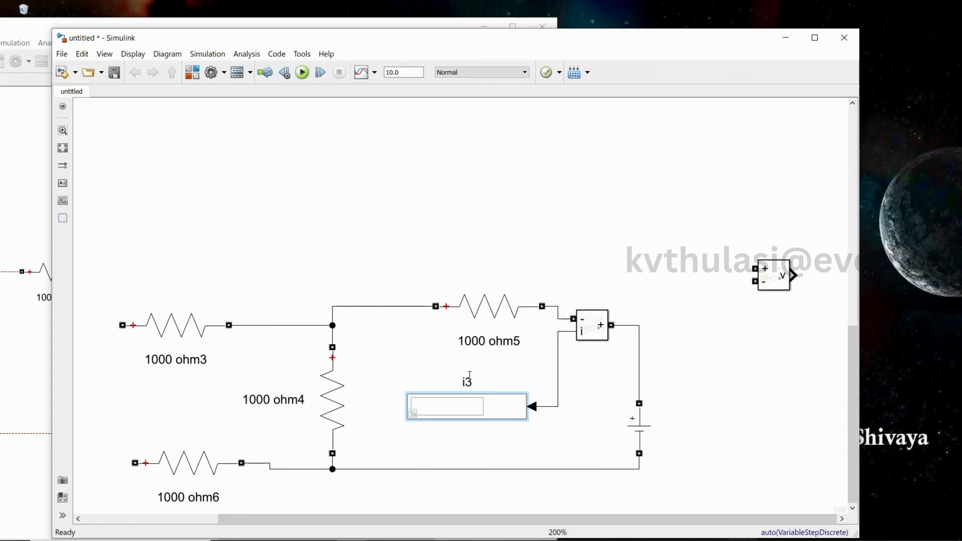
{"action": "key", "text": "BackSpace"}
{"action": "type", "text": "2 output curren"}
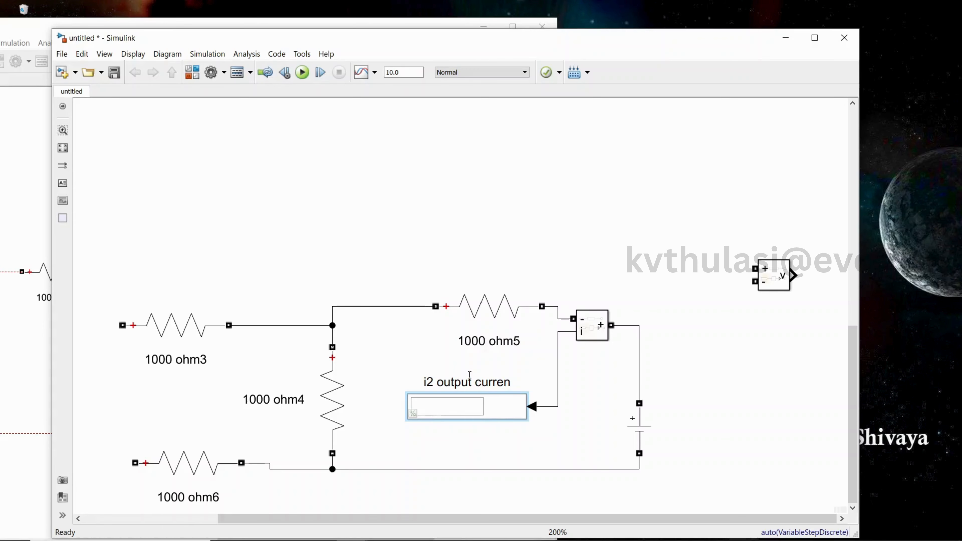
{"action": "type", "text": "t"}
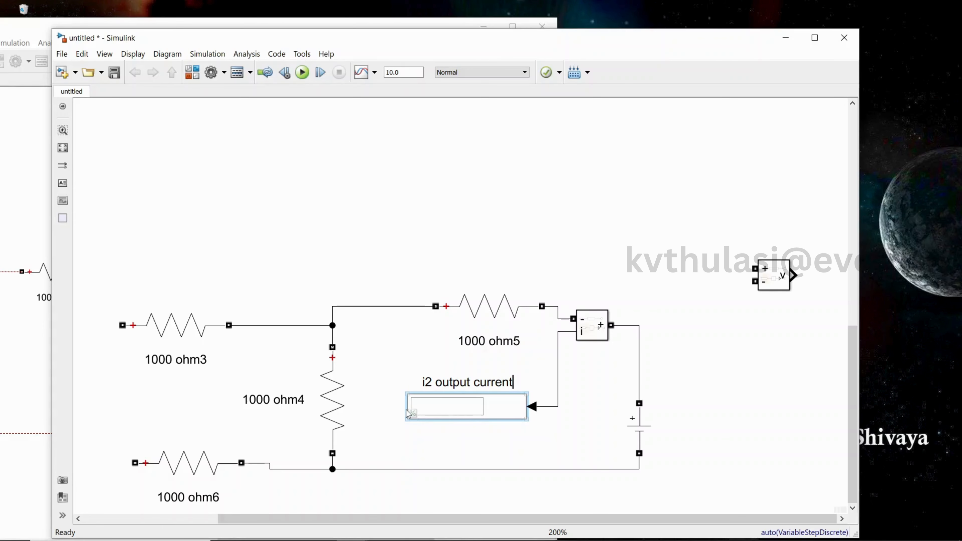
{"action": "left_click", "coordinate": [413, 415]}
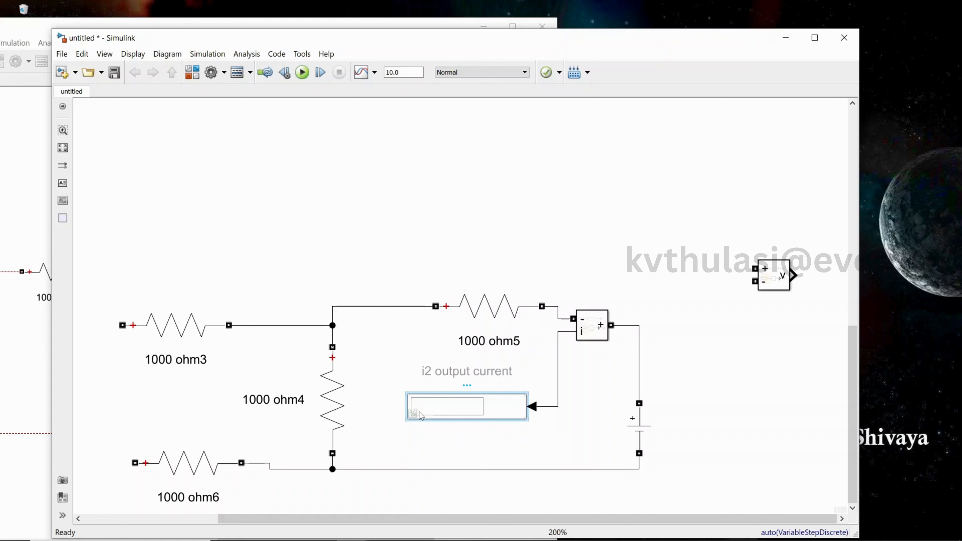
Connect the voltage measurement block's terminals across the DC voltage source, glancing back at the upper circuit
{"action": "left_click", "coordinate": [649, 432]}
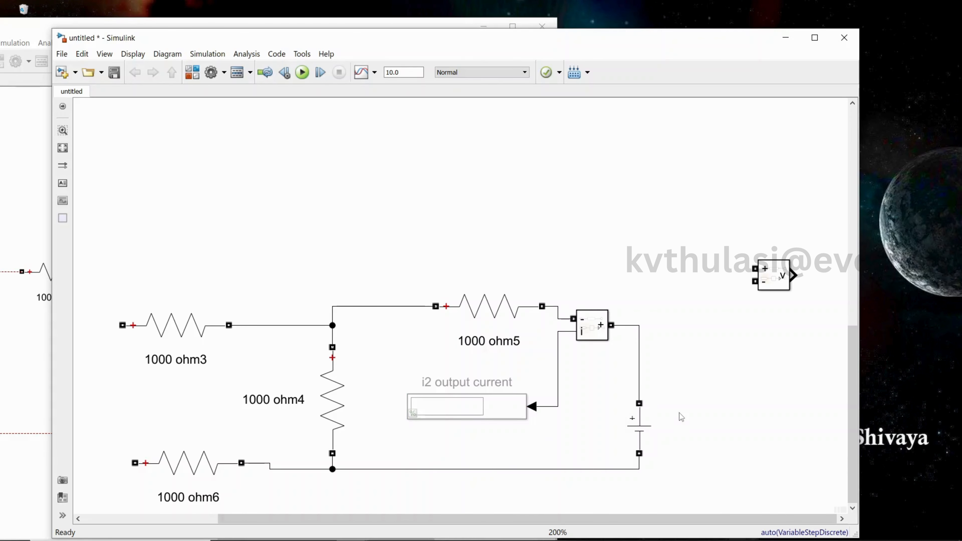
{"action": "double_click", "coordinate": [657, 412]}
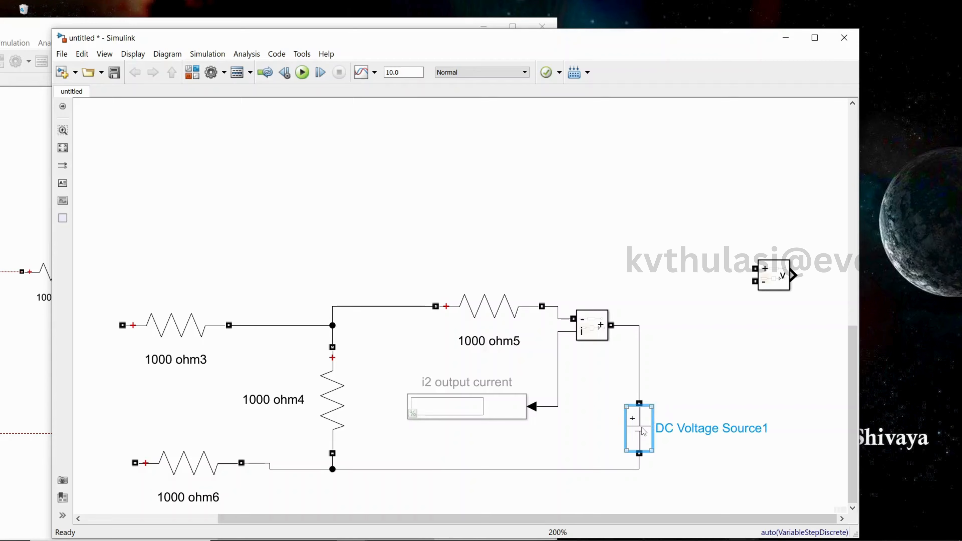
{"action": "left_click", "coordinate": [737, 477]}
{"action": "mouse_move", "coordinate": [772, 284]}
{"action": "left_mouse_down"}
{"action": "mouse_move", "coordinate": [740, 400]}
{"action": "mouse_move", "coordinate": [679, 376]}
{"action": "mouse_move", "coordinate": [639, 382]}
{"action": "left_mouse_up"}
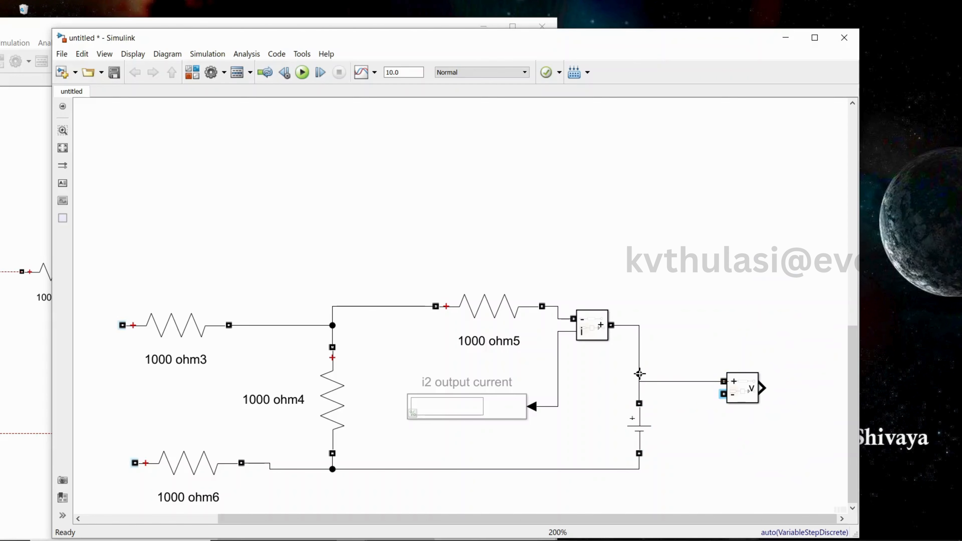
{"action": "mouse_move", "coordinate": [724, 394]}
{"action": "left_mouse_down"}
{"action": "mouse_move", "coordinate": [723, 430]}
{"action": "mouse_move", "coordinate": [682, 469]}
{"action": "mouse_move", "coordinate": [640, 470]}
{"action": "left_mouse_up"}
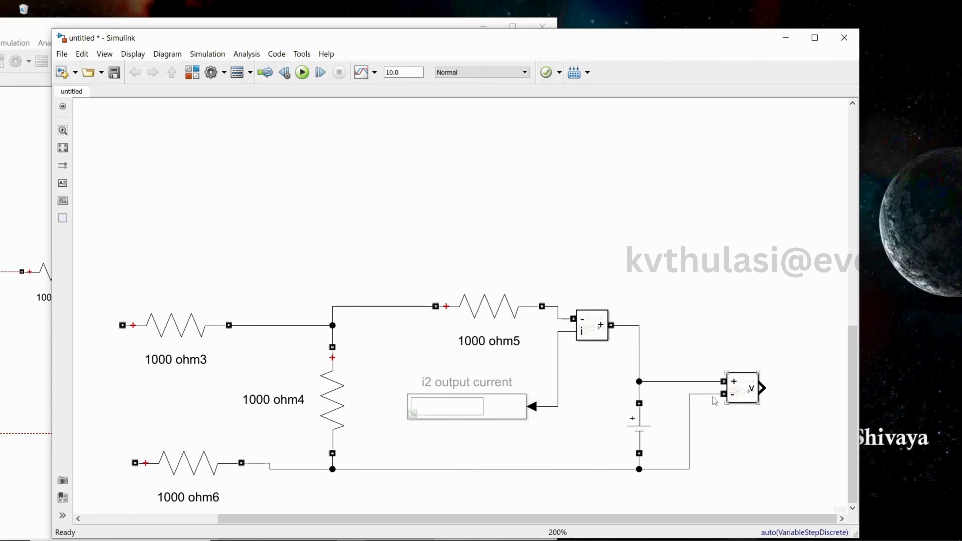
{"action": "left_click", "coordinate": [487, 408]}
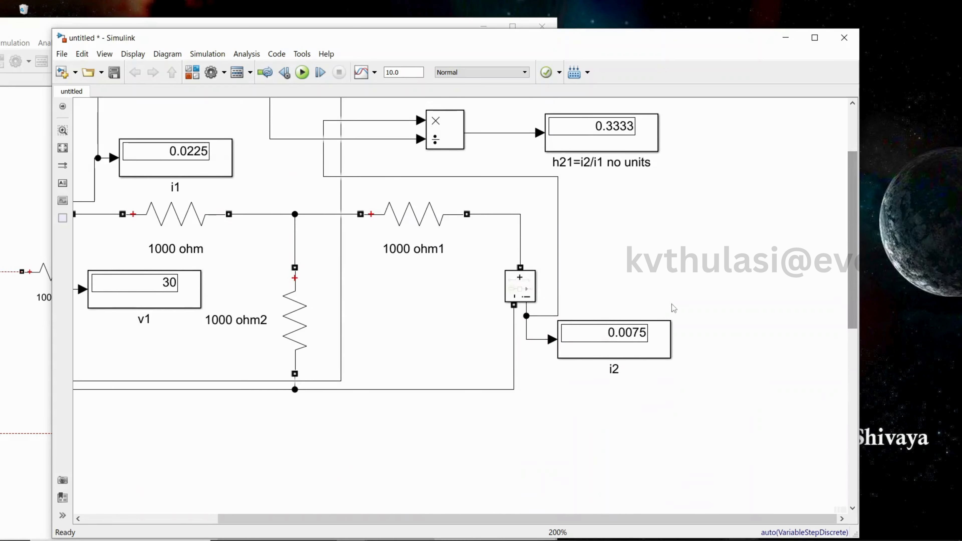
{"action": "left_click", "coordinate": [652, 346]}
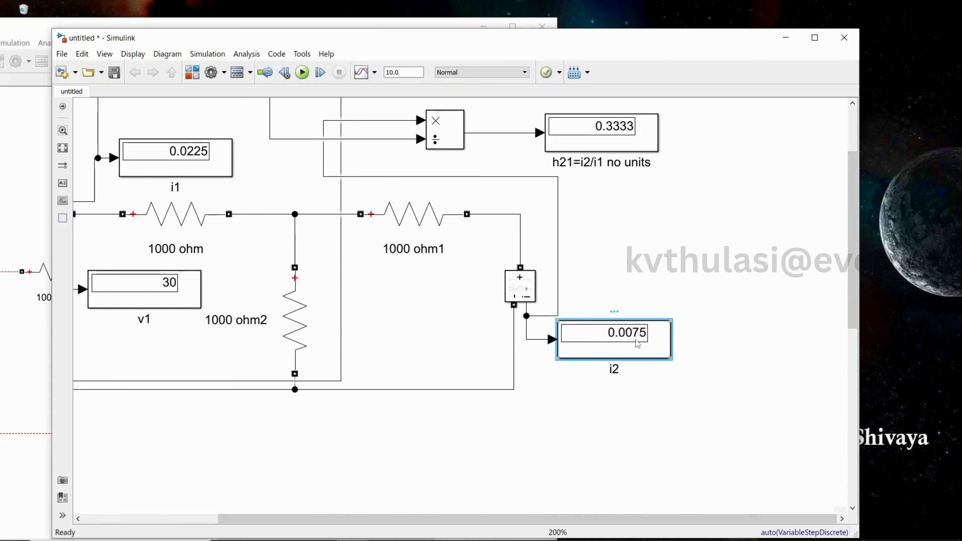
{"action": "scroll", "coordinate": [852, 334], "scroll_direction": "down", "scroll_amount": 10}
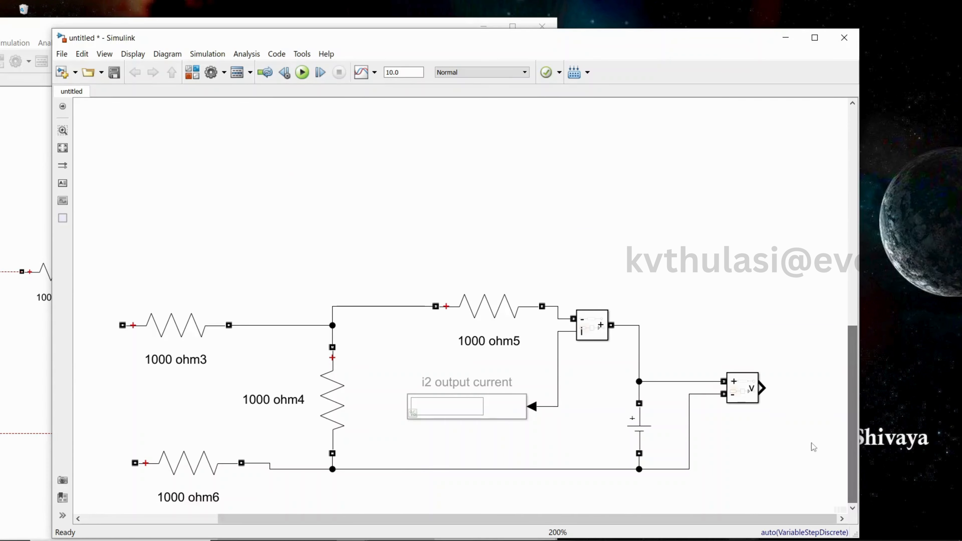
Paste a display block beside the voltage measurement block and connect it to the measurement's output
{"action": "key", "text": "ctrl+v"}
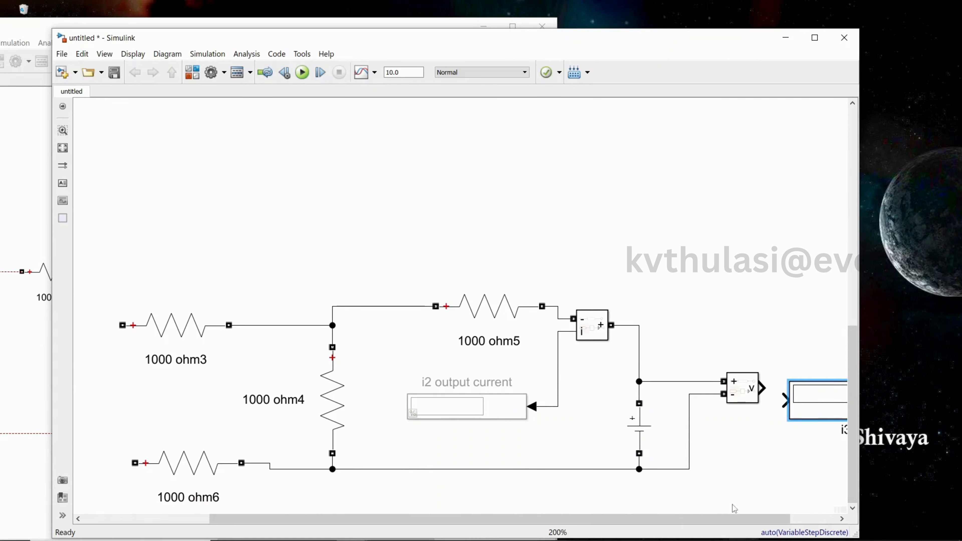
{"action": "left_click_drag", "start_coordinate": [714, 520], "coordinate": [821, 529]}
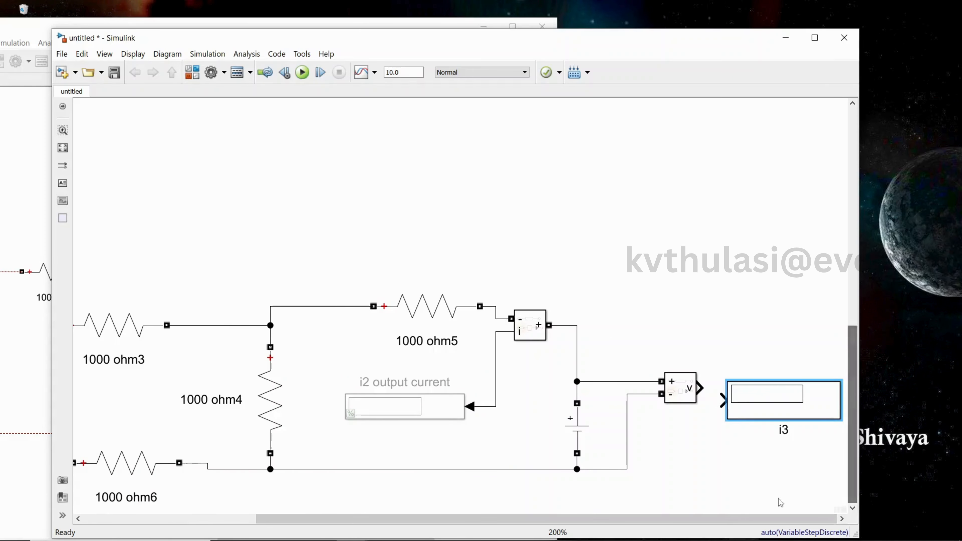
{"action": "scroll", "coordinate": [735, 500], "scroll_direction": "down", "scroll_amount": 2}
{"action": "scroll", "coordinate": [735, 500], "scroll_direction": "up", "scroll_amount": 4}
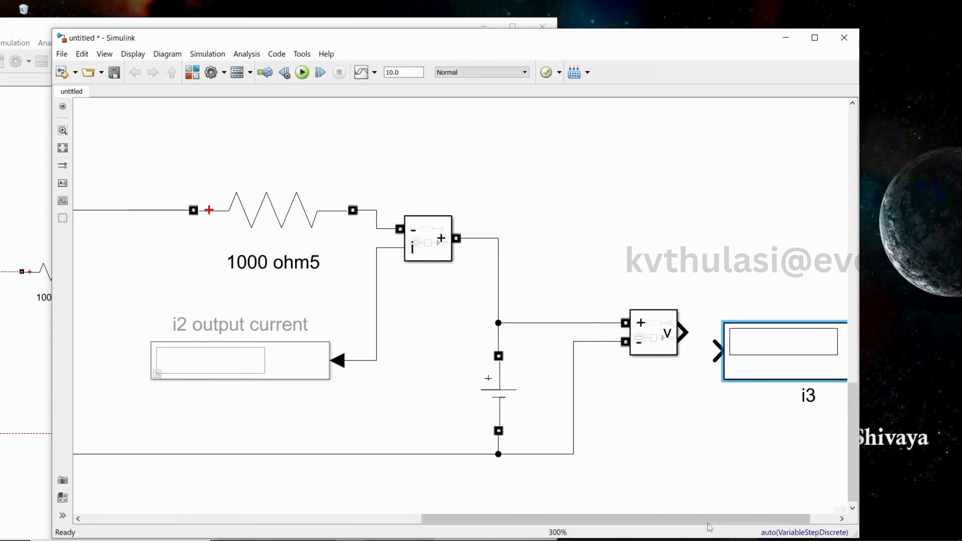
{"action": "mouse_move", "coordinate": [709, 523]}
{"action": "left_mouse_down"}
{"action": "mouse_move", "coordinate": [620, 522]}
{"action": "mouse_move", "coordinate": [709, 522]}
{"action": "left_mouse_up"}
{"action": "scroll", "coordinate": [706, 509], "scroll_direction": "down", "scroll_amount": 1}
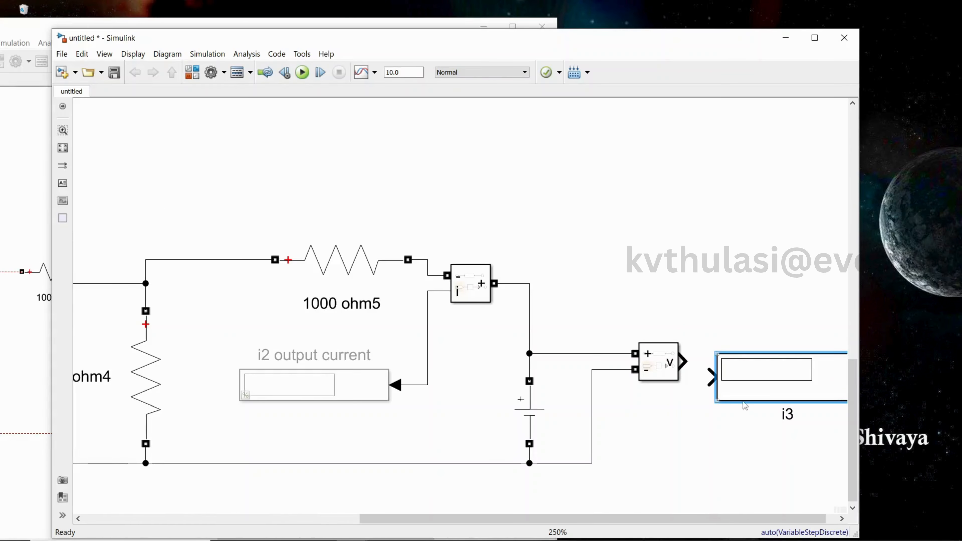
{"action": "left_click_drag", "start_coordinate": [750, 386], "coordinate": [743, 368]}
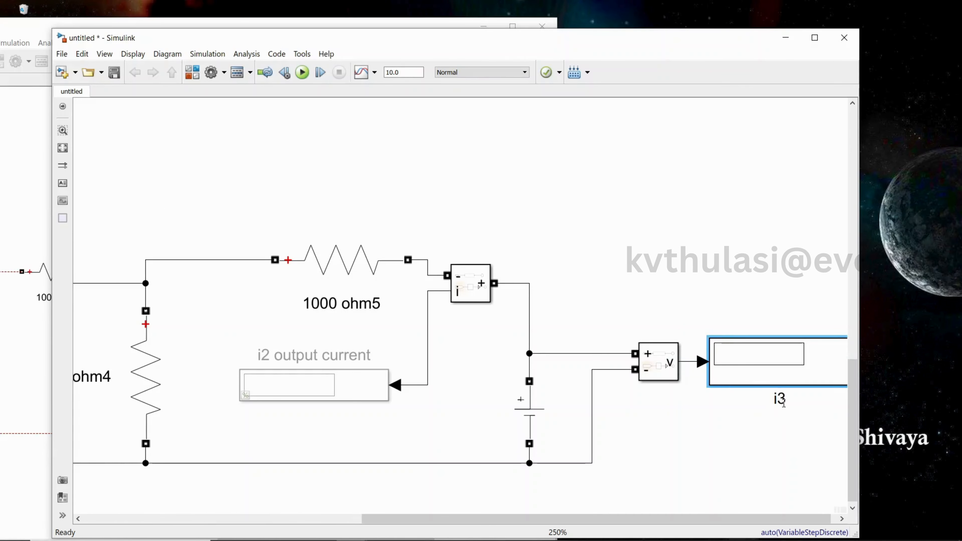
Rename the new display's label to v2 out put volatage
{"action": "key", "text": "BackSpace"}
{"action": "type", "text": "v2 out put vol"}
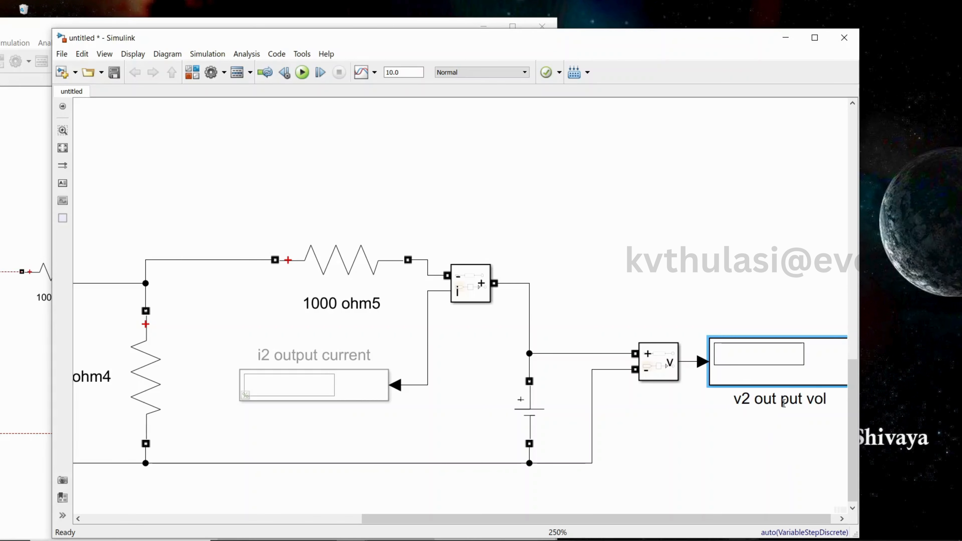
{"action": "type", "text": "atage"}
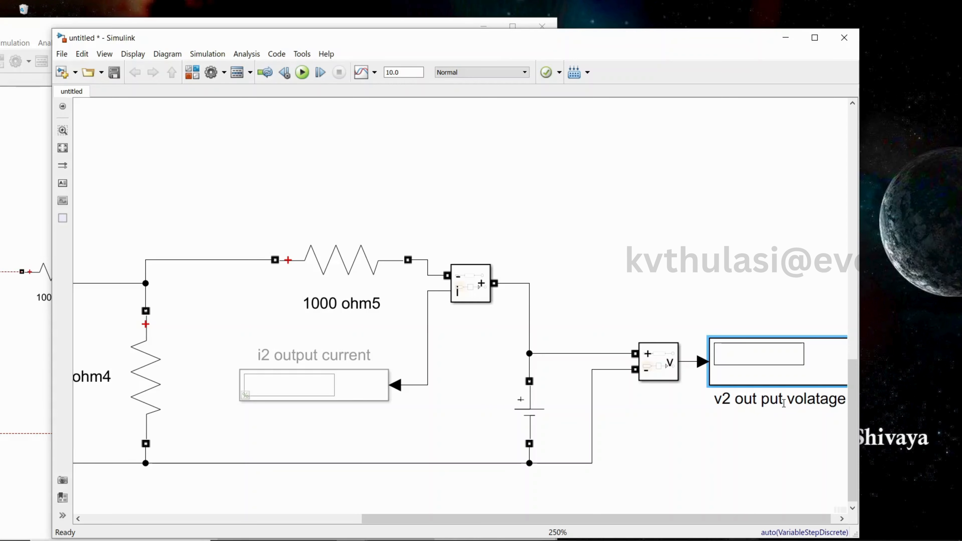
Paste a second voltage measurement block next to the 1000 ohm4 resistor
{"action": "left_click_drag", "start_coordinate": [698, 519], "coordinate": [614, 535]}
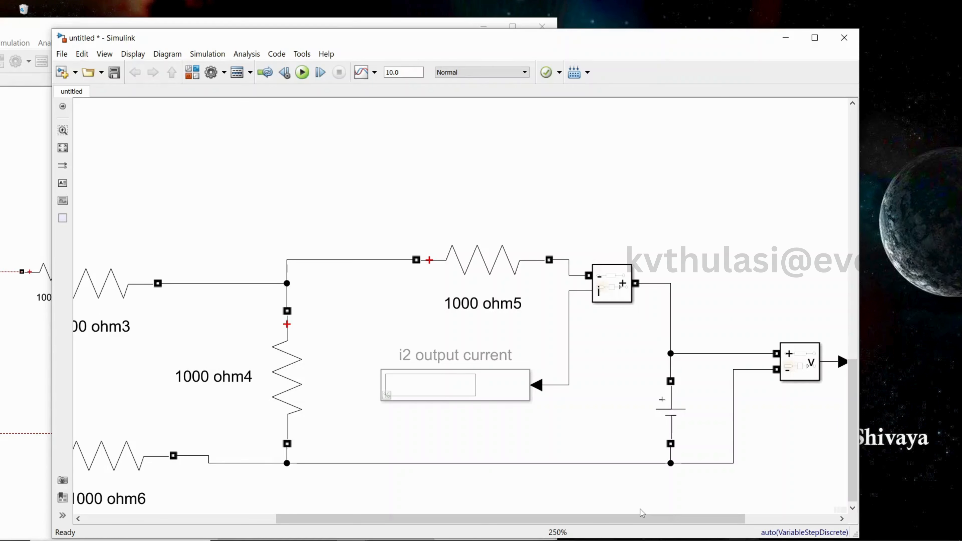
{"action": "left_click", "coordinate": [279, 351]}
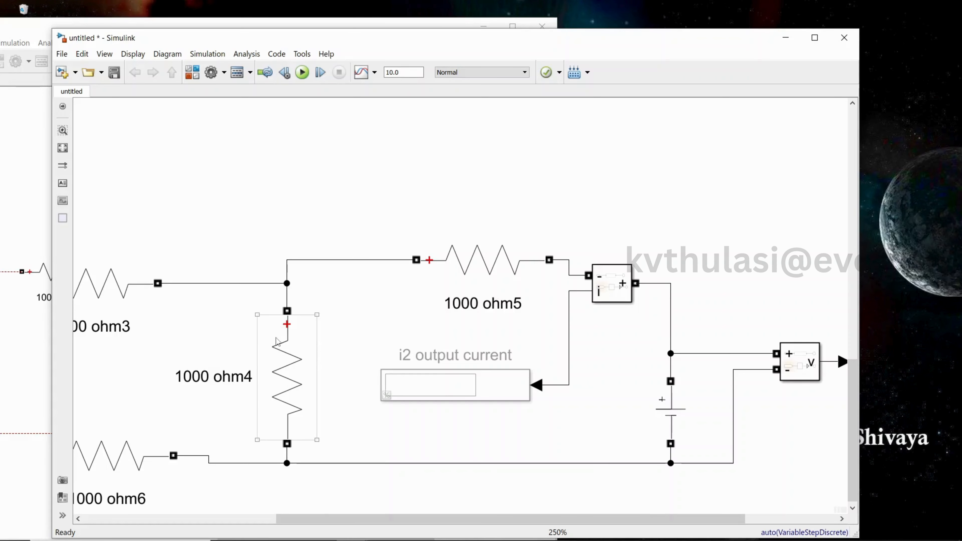
{"action": "left_click", "coordinate": [185, 376]}
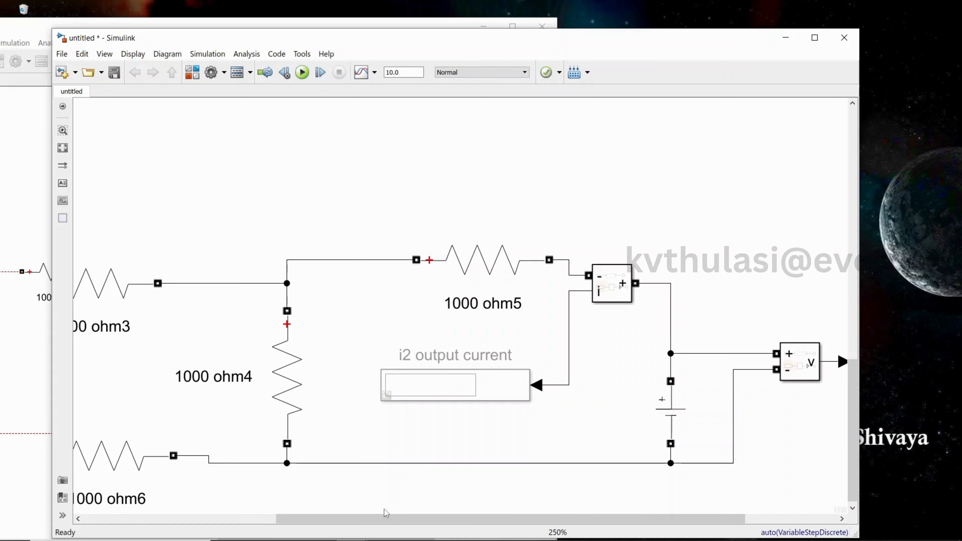
{"action": "left_click_drag", "start_coordinate": [390, 519], "coordinate": [237, 519]}
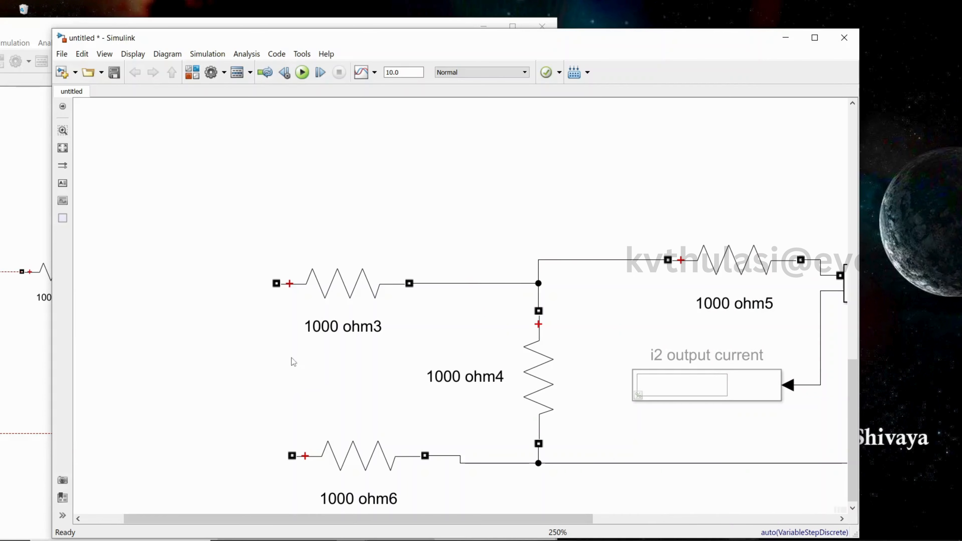
{"action": "left_click", "coordinate": [285, 299]}
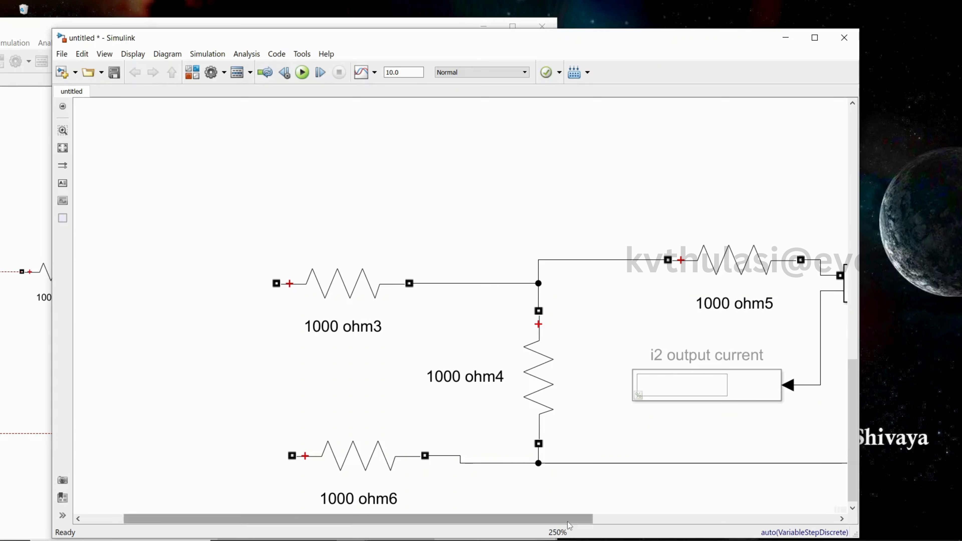
{"action": "left_click_drag", "start_coordinate": [568, 525], "coordinate": [774, 525]}
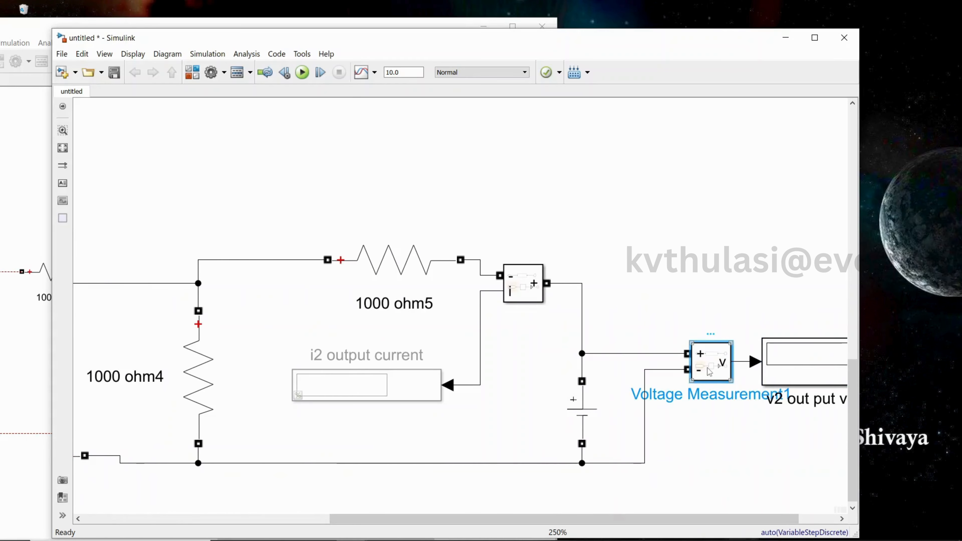
{"action": "left_click", "coordinate": [247, 369]}
{"action": "key", "text": "ctrl+v"}
{"action": "left_click_drag", "start_coordinate": [337, 517], "coordinate": [314, 508]}
{"action": "scroll", "coordinate": [315, 508], "scroll_direction": "down", "scroll_amount": 1}
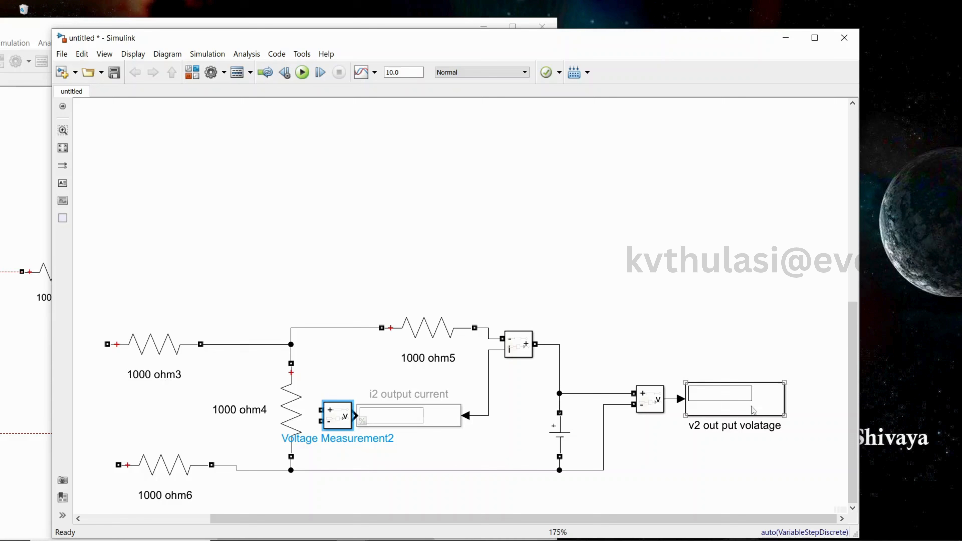
Connect the new voltage measurement block's terminals across the 1000 ohm4 resistor and tidy its position
{"action": "left_click_drag", "start_coordinate": [320, 410], "coordinate": [291, 352]}
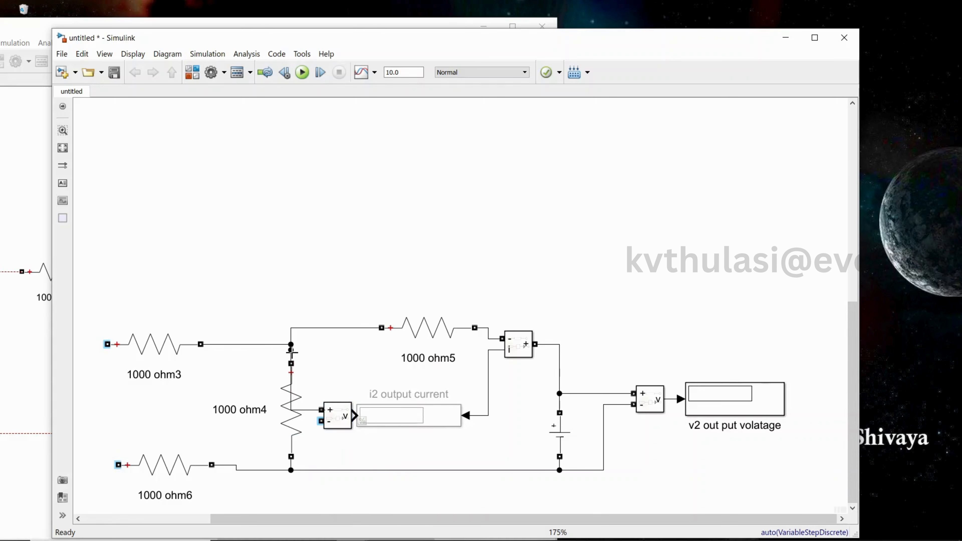
{"action": "left_click_drag", "start_coordinate": [320, 421], "coordinate": [290, 469]}
{"action": "left_click_drag", "start_coordinate": [327, 418], "coordinate": [349, 385]}
{"action": "left_click_drag", "start_coordinate": [291, 391], "coordinate": [317, 410]}
{"action": "left_click_drag", "start_coordinate": [295, 378], "coordinate": [313, 364]}
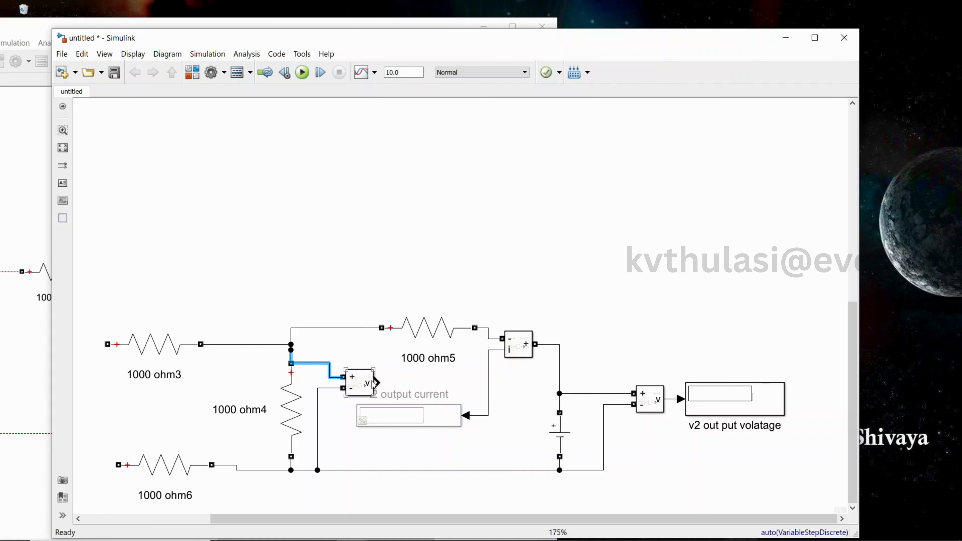
Copy the v2 display, paste it above the circuit, and connect it to the second voltage measurement's output
{"action": "left_click", "coordinate": [710, 411]}
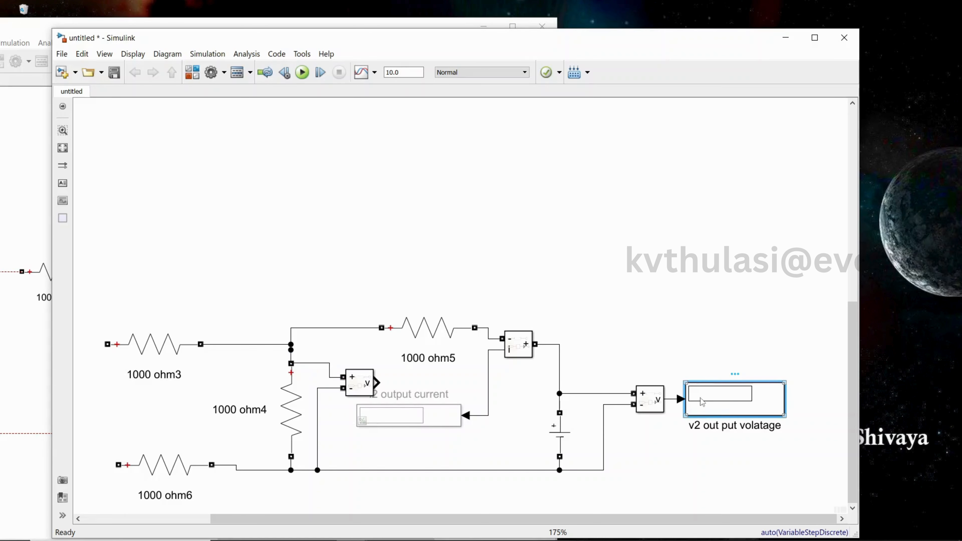
{"action": "key", "text": "ctrl+c"}
{"action": "left_click", "coordinate": [383, 296]}
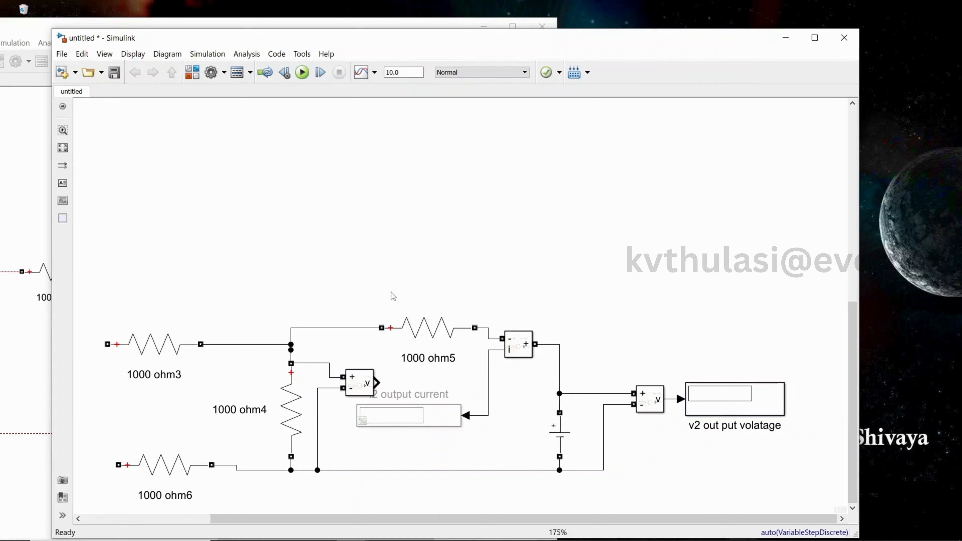
{"action": "key", "text": "ctrl+v"}
{"action": "left_click_drag", "start_coordinate": [387, 306], "coordinate": [377, 383]}
{"action": "left_click_drag", "start_coordinate": [435, 296], "coordinate": [424, 242]}
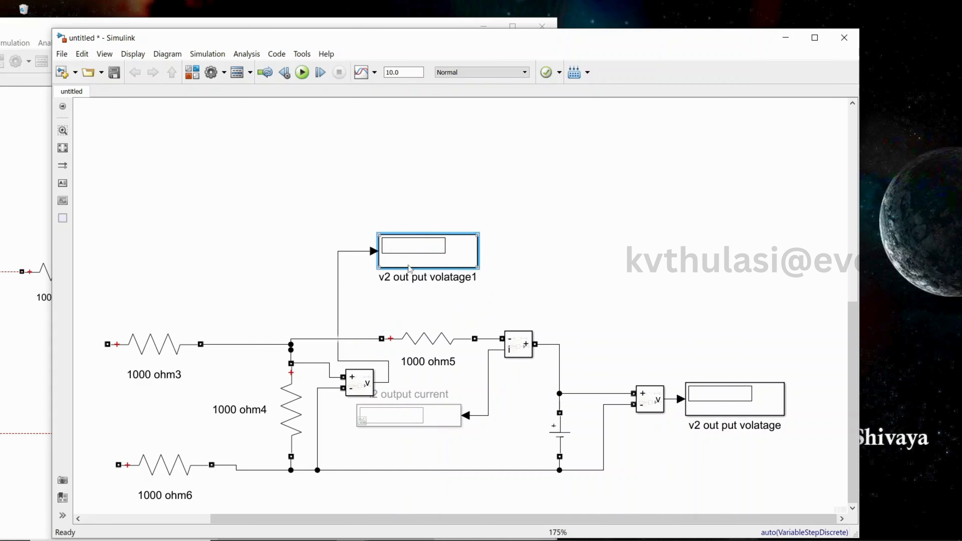
Rename the pasted display's label to v1 input volatage1
{"action": "left_click", "coordinate": [392, 280]}
{"action": "key", "text": "BackSpace"}
{"action": "type", "text": "1"}
{"action": "left_click", "coordinate": [424, 268]}
{"action": "key", "text": "BackSpace"}
{"action": "key", "text": "BackSpace"}
{"action": "key", "text": "BackSpace"}
{"action": "key", "text": "BackSpace"}
{"action": "key", "text": "BackSpace"}
{"action": "key", "text": "BackSpace"}
{"action": "key", "text": "BackSpace"}
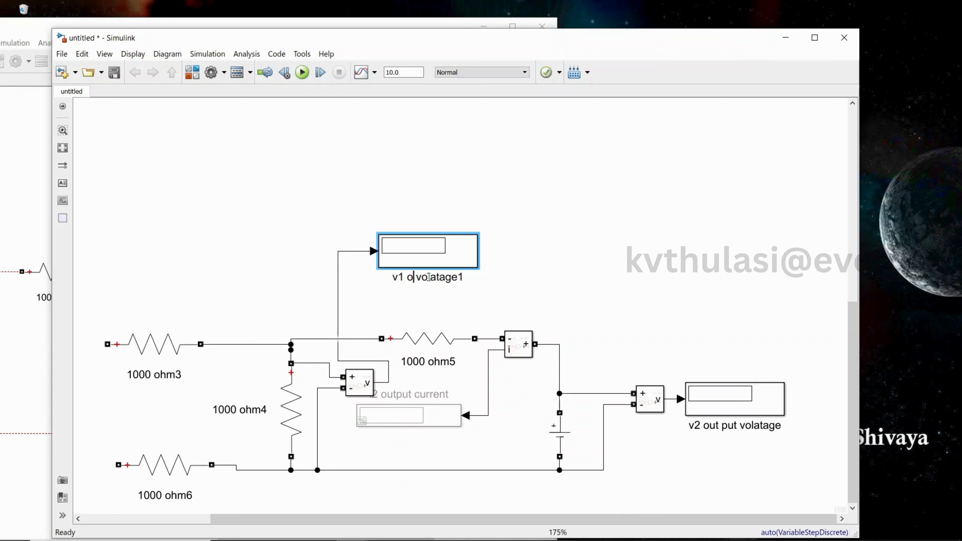
{"action": "type", "text": "input"}
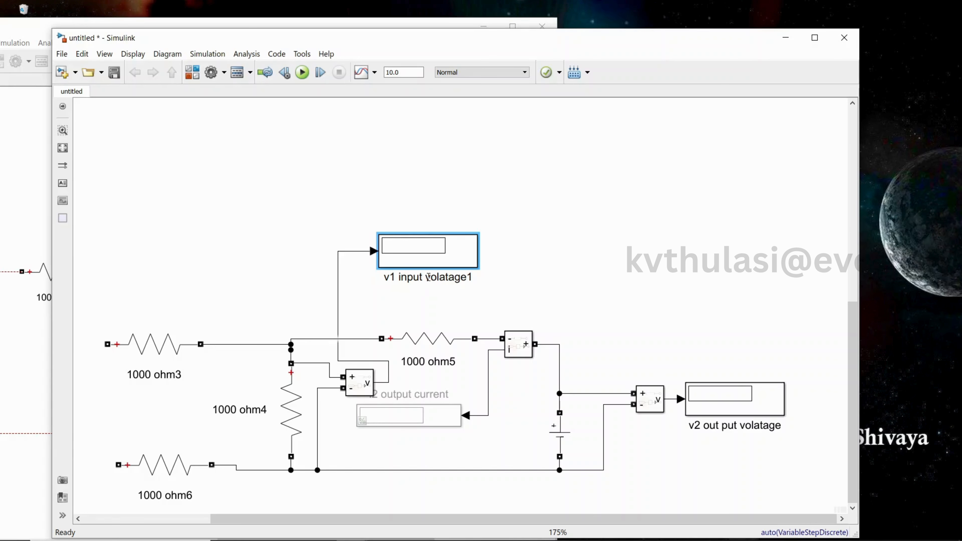
{"action": "left_click", "coordinate": [610, 299]}
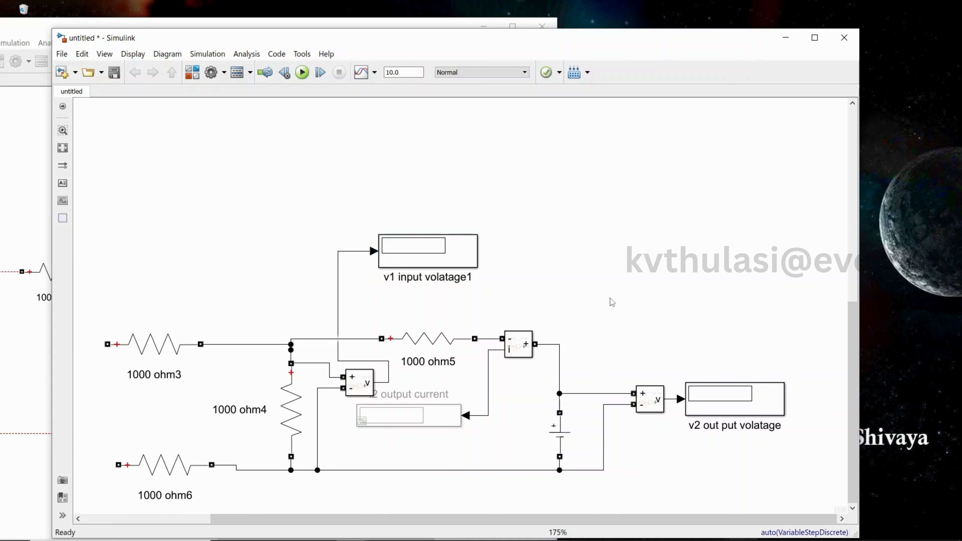
Run the simulation and compare the readings with the reference h12/h22 model in the other window
{"action": "left_click", "coordinate": [303, 72]}
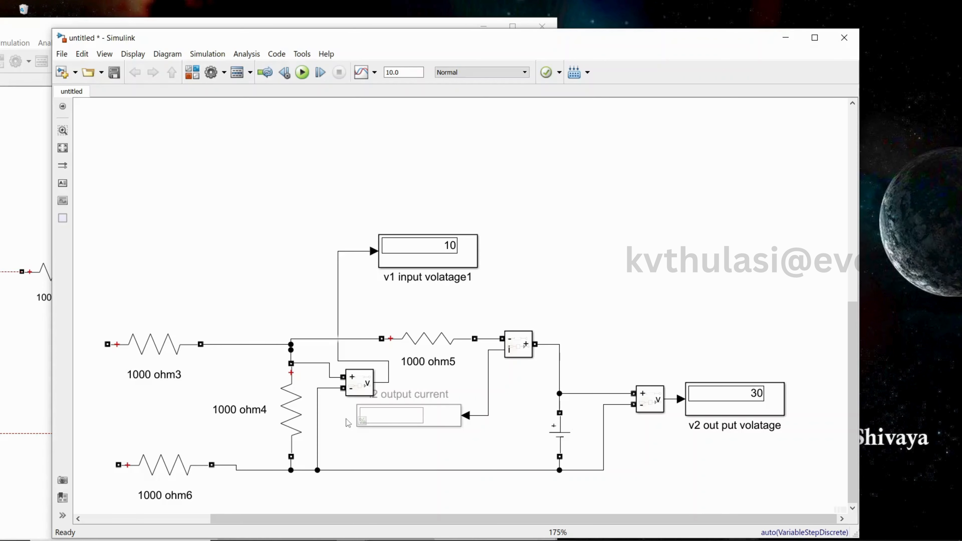
{"action": "left_click", "coordinate": [20, 234]}
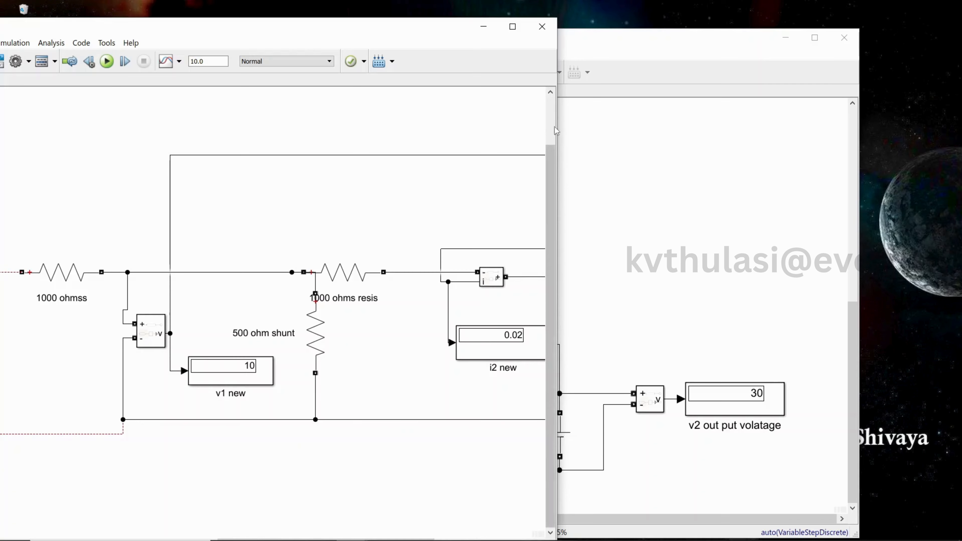
{"action": "left_click_drag", "start_coordinate": [557, 131], "coordinate": [832, 137]}
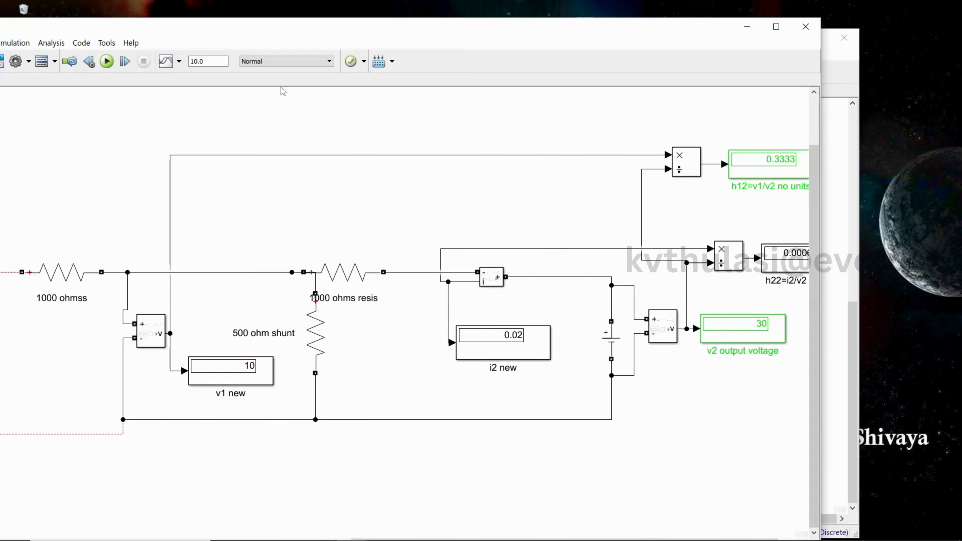
{"action": "left_click", "coordinate": [106, 61]}
{"action": "left_click", "coordinate": [760, 332]}
{"action": "left_click", "coordinate": [749, 28]}
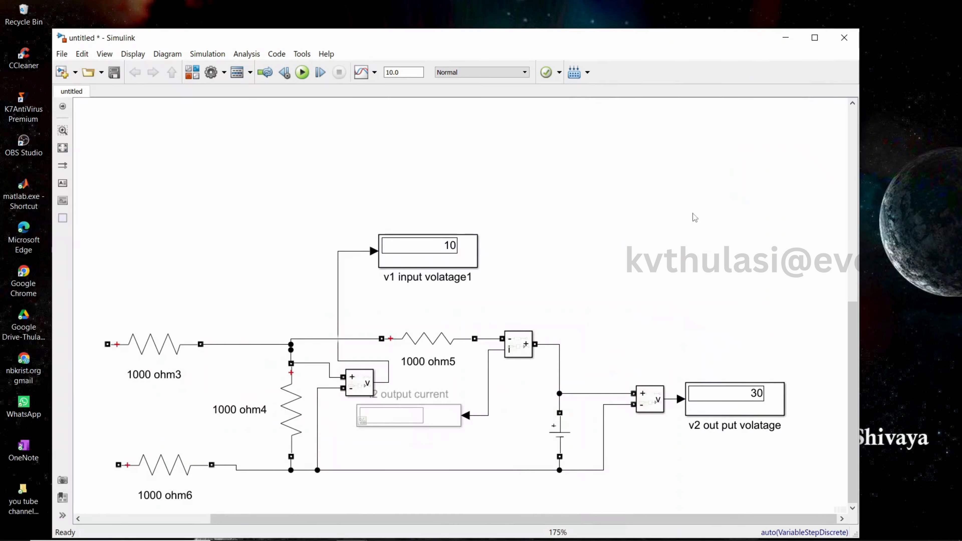
Copy the Divide block from the upper circuit and paste it beside the v1 input display
{"action": "left_click_drag", "start_coordinate": [854, 340], "coordinate": [854, 151]}
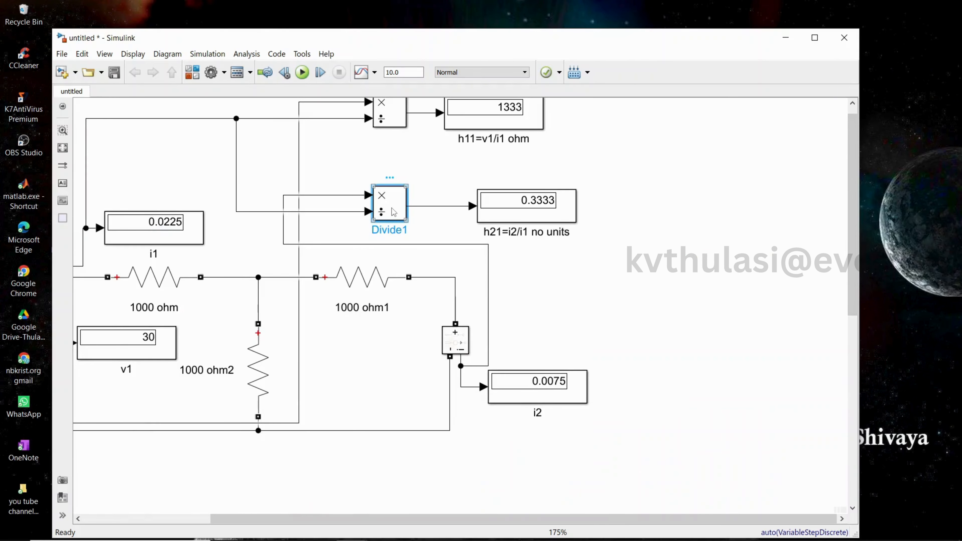
{"action": "scroll", "coordinate": [854, 324], "scroll_direction": "down", "scroll_amount": 10}
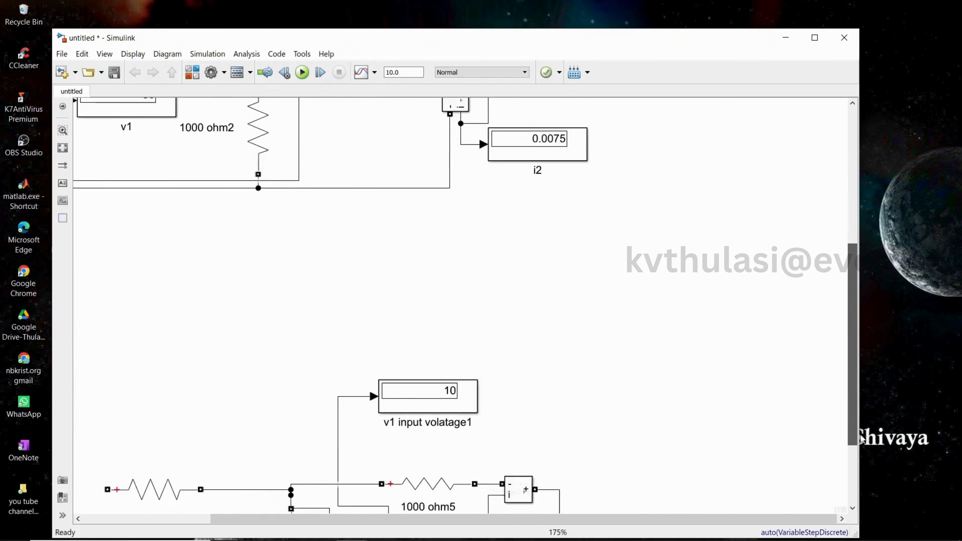
{"action": "key", "text": "ctrl+v"}
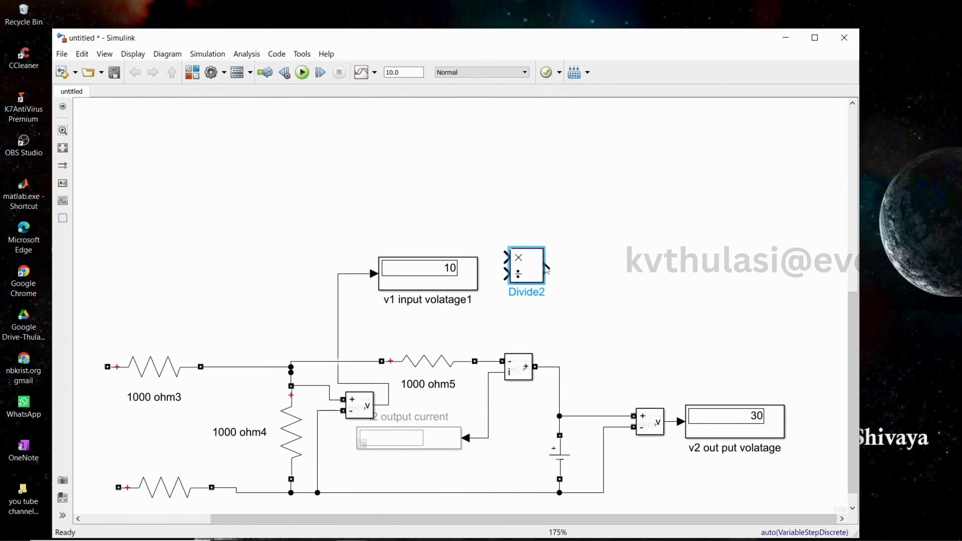
Paste a copy of the v2 display right of the new Divide block and label it h12=v1/v2
{"action": "left_click", "coordinate": [730, 430]}
{"action": "key", "text": "ctrl+c"}
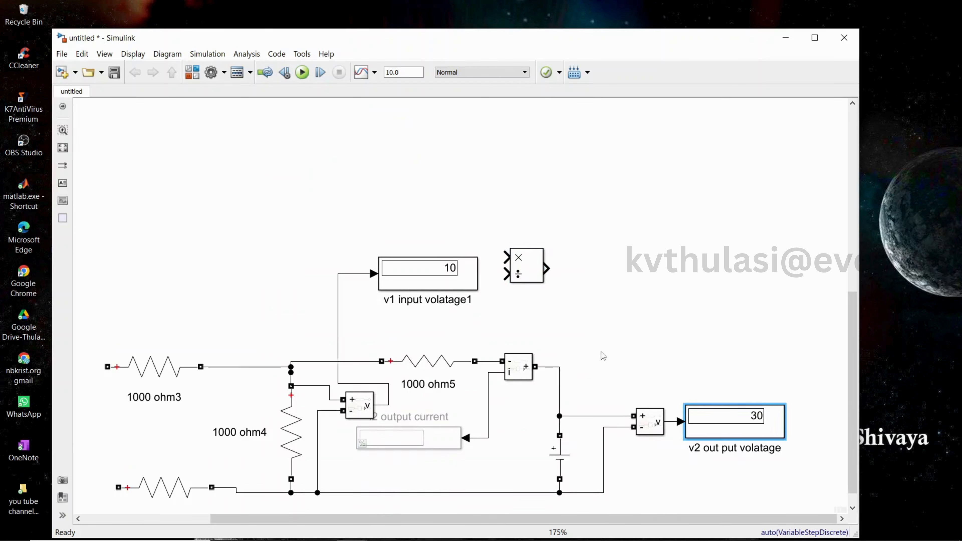
{"action": "left_click", "coordinate": [584, 260]}
{"action": "key", "text": "ctrl+v"}
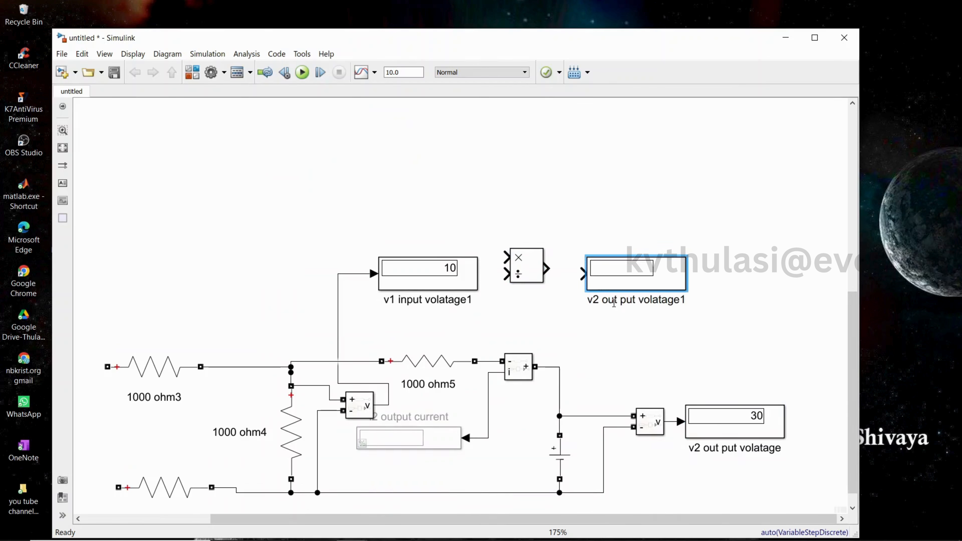
{"action": "left_click", "coordinate": [682, 300]}
{"action": "key", "text": "ctrl+a"}
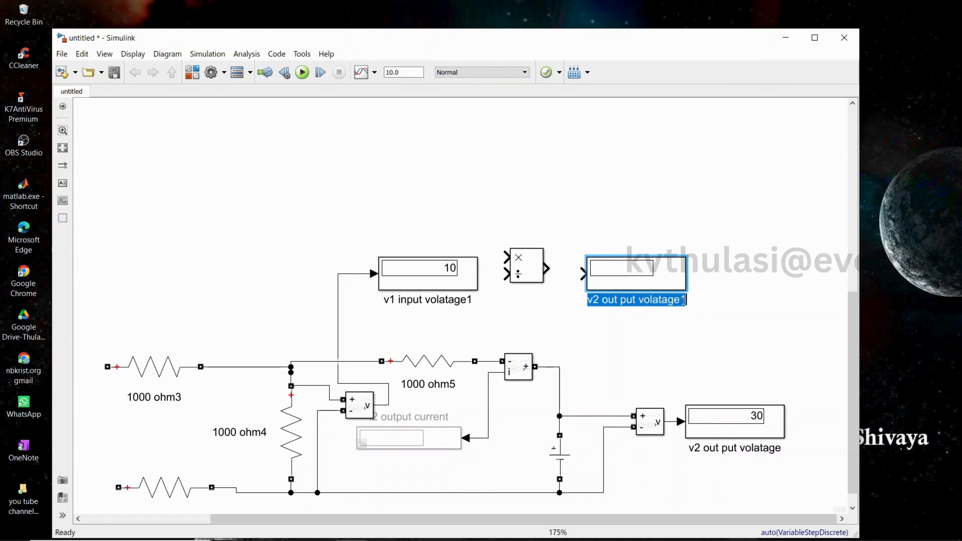
{"action": "type", "text": "h"}
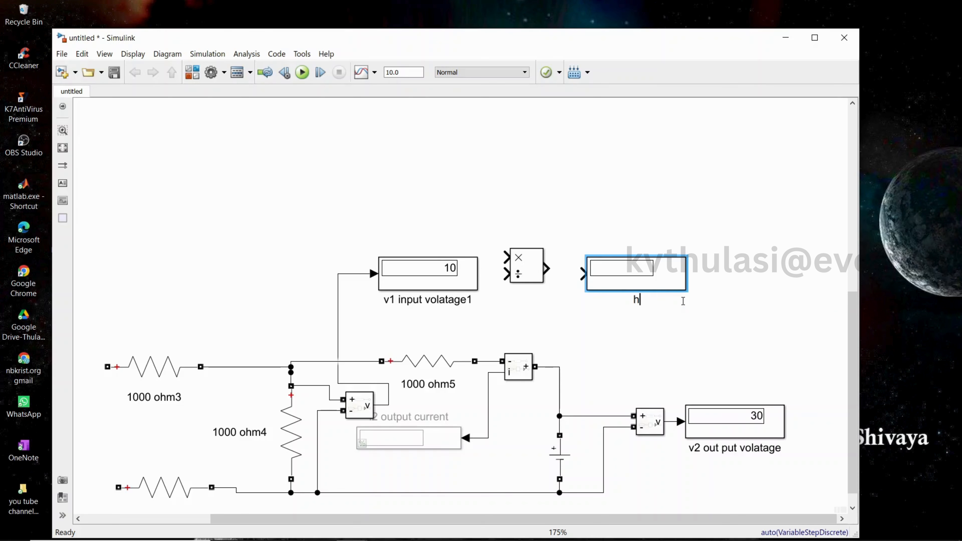
{"action": "type", "text": "12=v1/v2"}
Connect the Divide block's output to the h12 display and the v1 signal to its multiply input
{"action": "left_click_drag", "start_coordinate": [613, 279], "coordinate": [606, 273]}
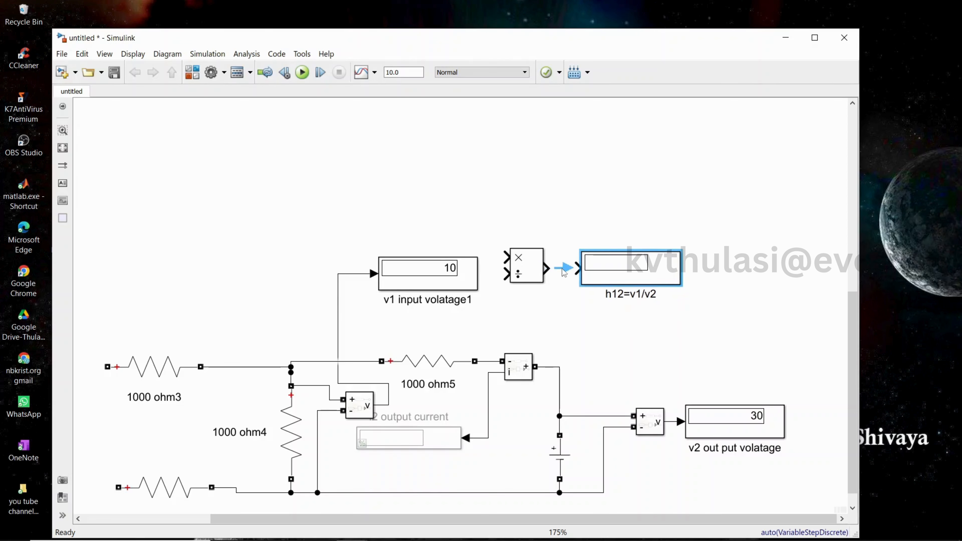
{"action": "left_click", "coordinate": [563, 270]}
{"action": "mouse_move", "coordinate": [513, 264]}
{"action": "left_mouse_down"}
{"action": "mouse_move", "coordinate": [455, 193]}
{"action": "mouse_move", "coordinate": [354, 230]}
{"action": "mouse_move", "coordinate": [348, 274]}
{"action": "left_mouse_up"}
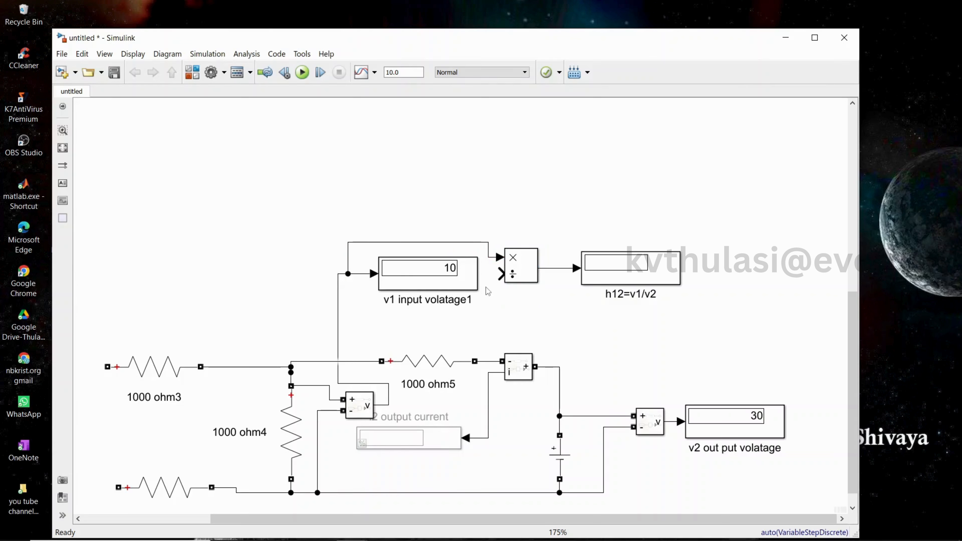
Connect the v2 voltage signal to the Divide block's divisor input and shift the Divide block and h12 display right
{"action": "left_click", "coordinate": [508, 278]}
{"action": "mouse_move", "coordinate": [508, 278]}
{"action": "left_mouse_down"}
{"action": "mouse_move", "coordinate": [500, 275]}
{"action": "mouse_move", "coordinate": [625, 421]}
{"action": "mouse_move", "coordinate": [610, 414]}
{"action": "mouse_move", "coordinate": [670, 421]}
{"action": "left_mouse_up"}
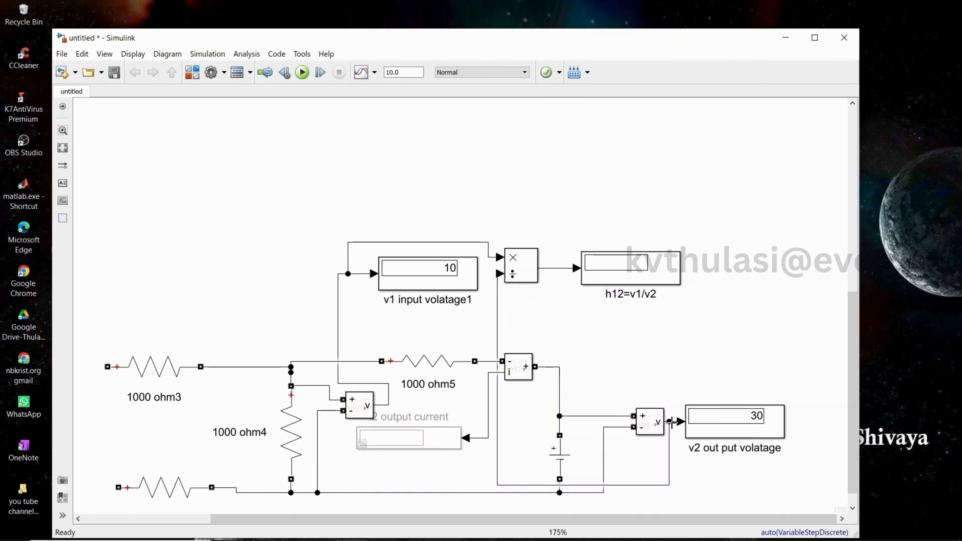
{"action": "left_click_drag", "start_coordinate": [584, 485], "coordinate": [604, 326]}
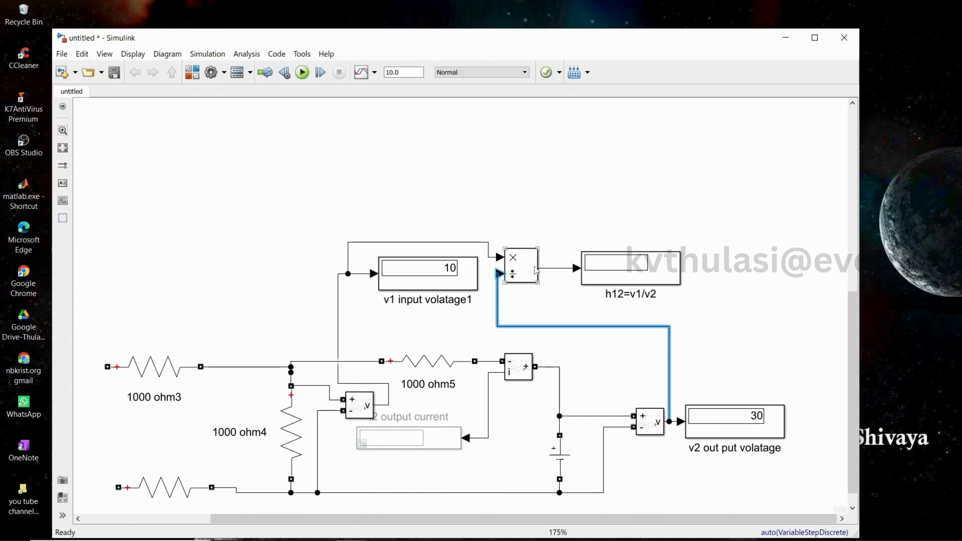
{"action": "left_click_drag", "start_coordinate": [630, 271], "coordinate": [737, 271]}
{"action": "left_click_drag", "start_coordinate": [530, 273], "coordinate": [568, 272]}
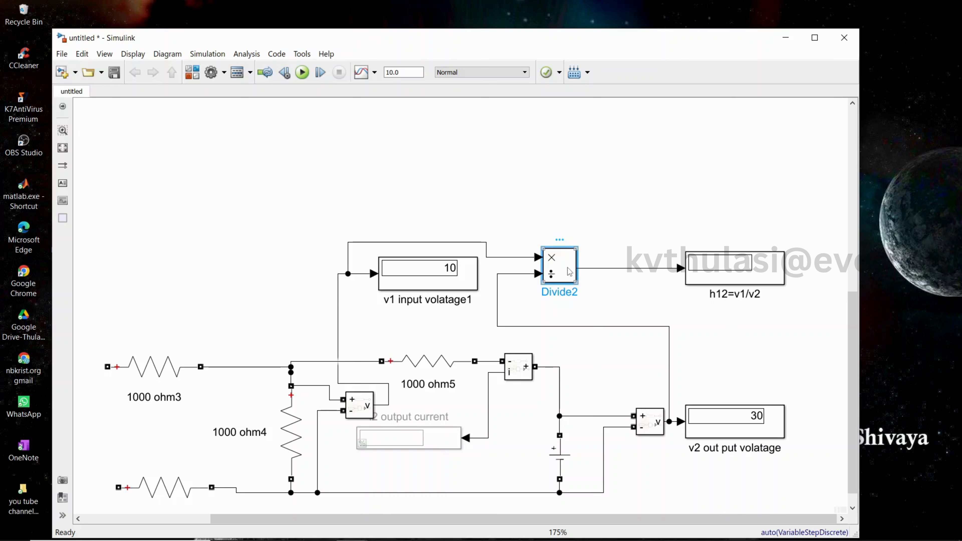
Paste another Divide block and a copy of the h12 display above the h12 section
{"action": "left_click", "coordinate": [541, 187]}
{"action": "key", "text": "ctrl+v"}
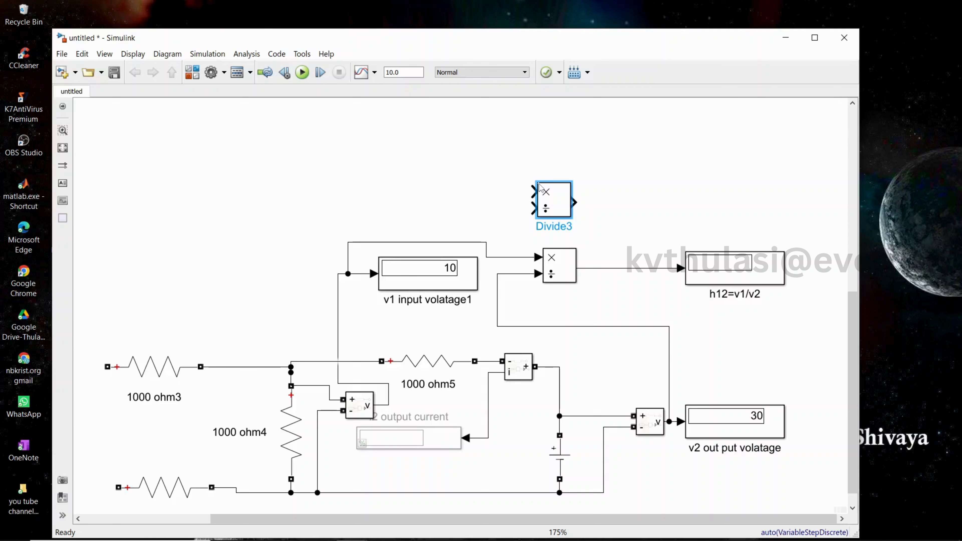
{"action": "left_click", "coordinate": [716, 267]}
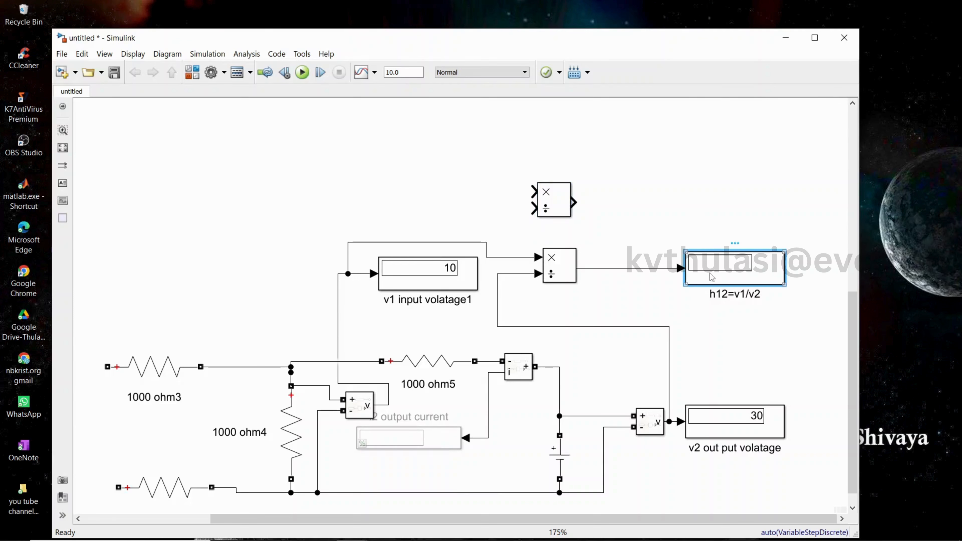
{"action": "key", "text": "ctrl+c"}
{"action": "left_click", "coordinate": [667, 210]}
{"action": "key", "text": "ctrl+v"}
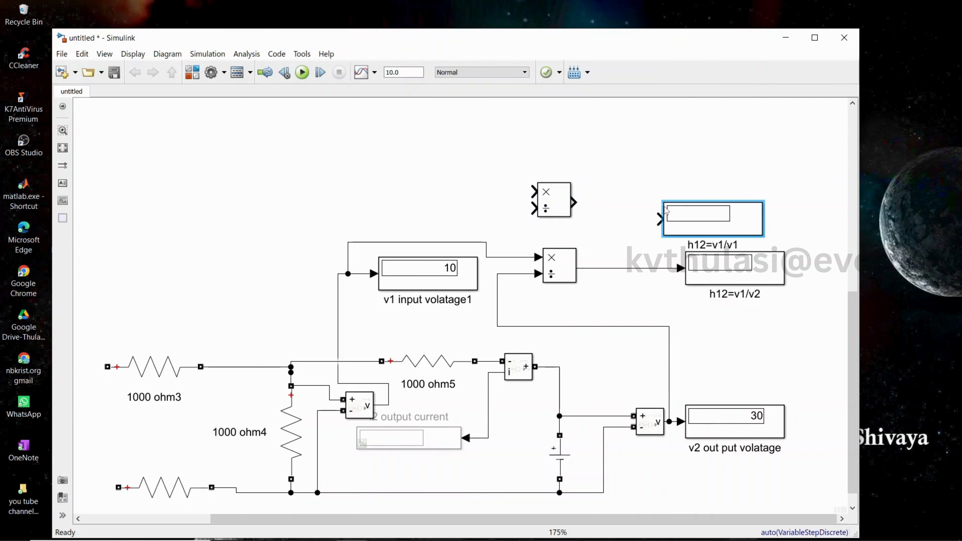
{"action": "left_click_drag", "start_coordinate": [697, 230], "coordinate": [691, 213]}
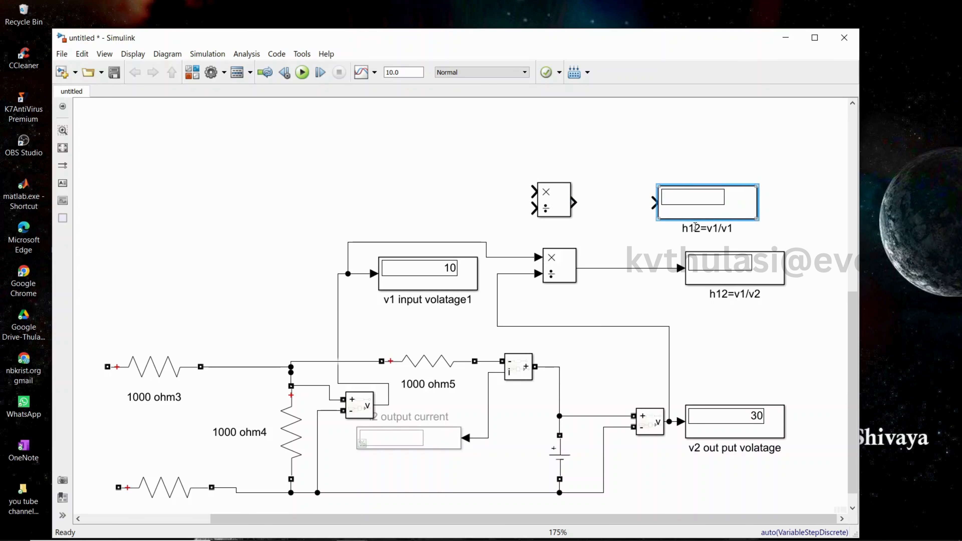
Rename the new display's label to h22=i2/v2 and connect the new Divide block's output to it
{"action": "left_click", "coordinate": [696, 227]}
{"action": "key", "text": "BackSpace"}
{"action": "type", "text": "2"}
{"action": "key", "text": "BackSpace"}
{"action": "key", "text": "BackSpace"}
{"action": "type", "text": "i2"}
{"action": "key", "text": "BackSpace"}
{"action": "type", "text": "2"}
{"action": "left_click_drag", "start_coordinate": [574, 203], "coordinate": [661, 200]}
{"action": "left_click", "coordinate": [661, 204]}
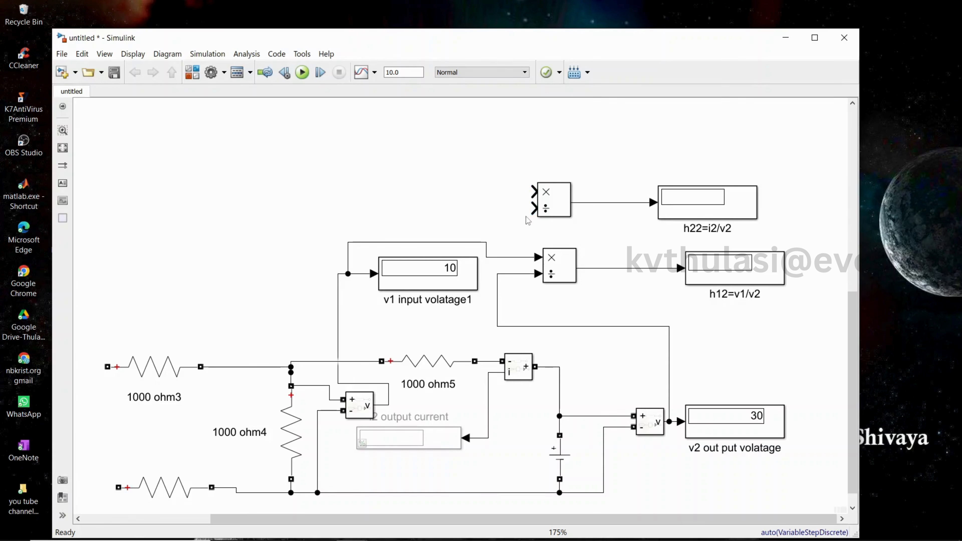
Connect the i2 current signal to the new Divide block's multiply input and the v2 signal to its divide input
{"action": "left_click", "coordinate": [533, 193]}
{"action": "left_click_drag", "start_coordinate": [533, 192], "coordinate": [479, 438]}
{"action": "left_click_drag", "start_coordinate": [517, 254], "coordinate": [273, 218]}
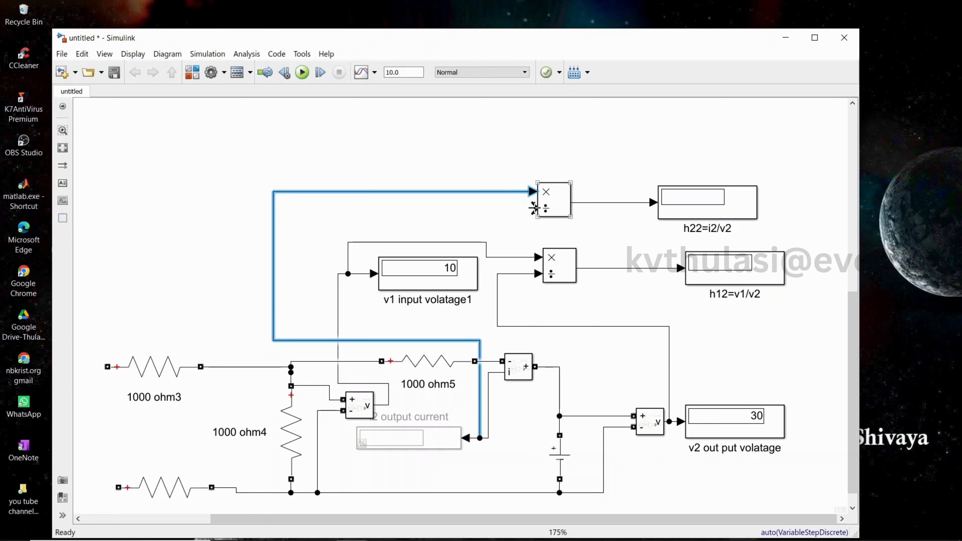
{"action": "left_click_drag", "start_coordinate": [534, 207], "coordinate": [528, 326]}
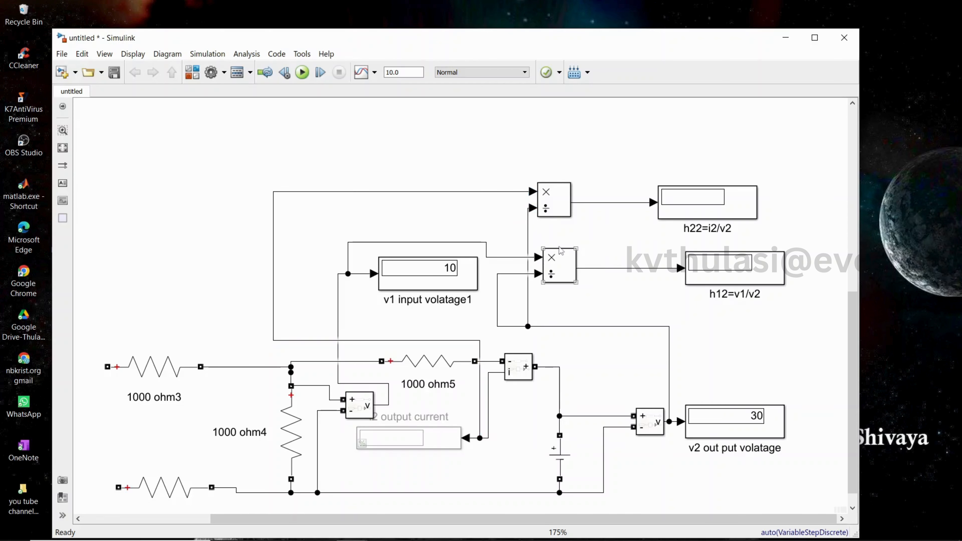
{"action": "left_click", "coordinate": [554, 200]}
{"action": "left_click_drag", "start_coordinate": [554, 200], "coordinate": [559, 200]}
{"action": "left_click", "coordinate": [611, 123]}
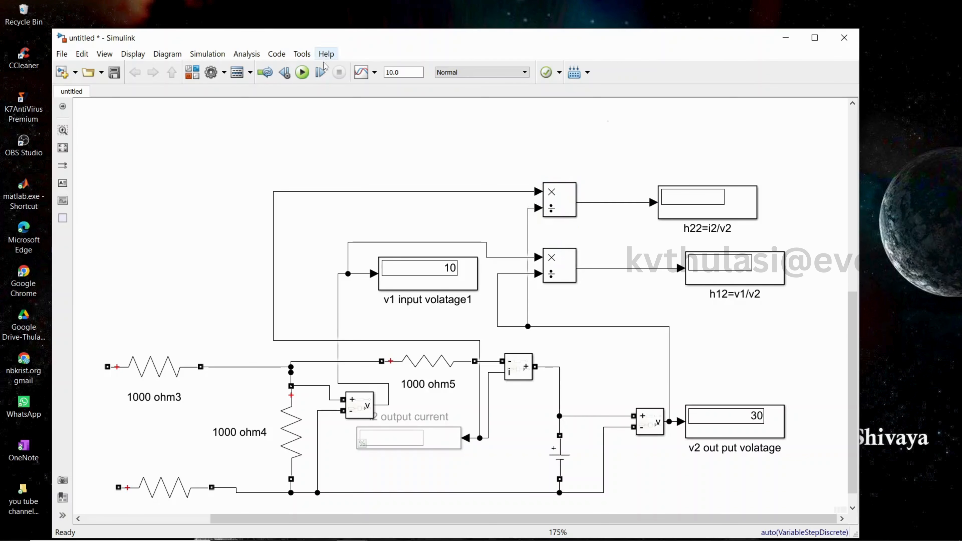
Run the simulation to compute the h12 and h22 values
{"action": "left_click", "coordinate": [302, 72]}
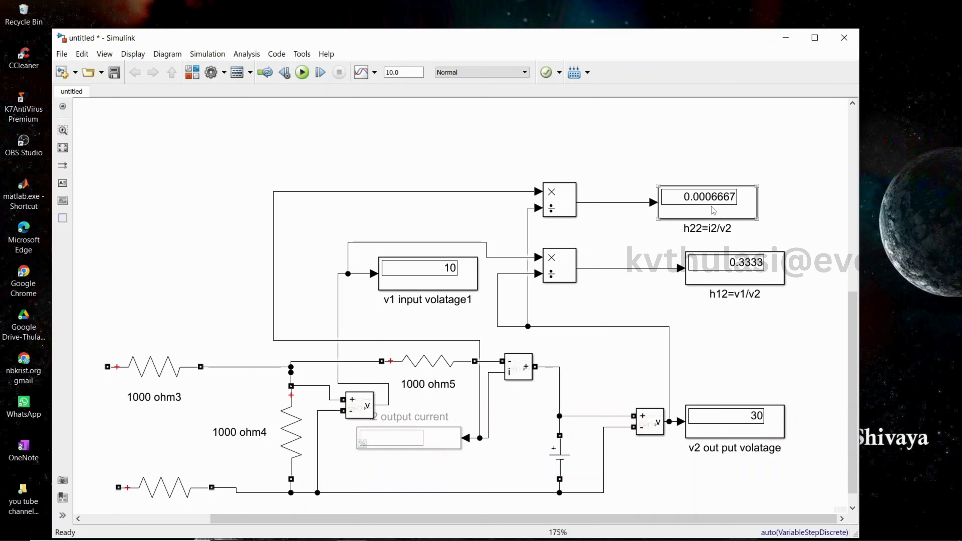
{"action": "left_click", "coordinate": [814, 39]}
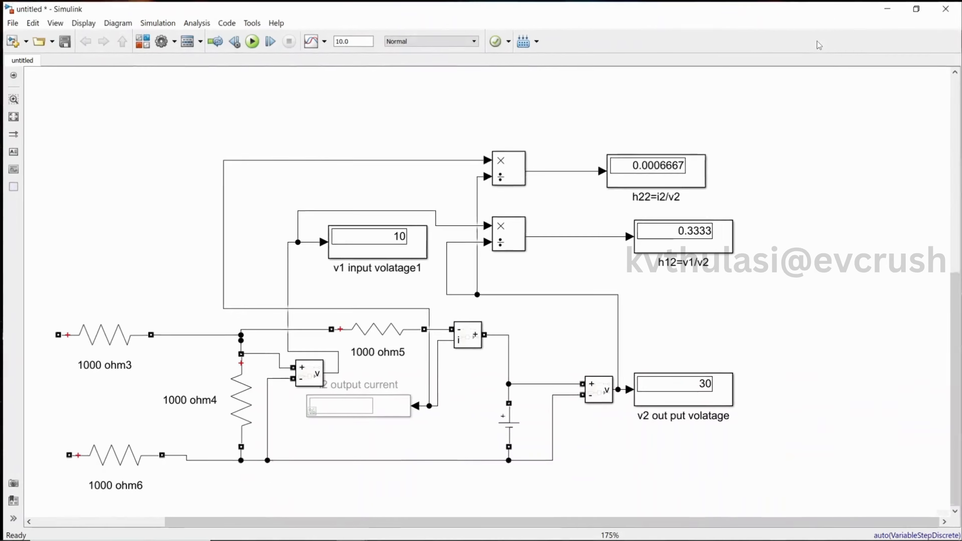
{"action": "left_click_drag", "start_coordinate": [658, 524], "coordinate": [624, 525]}
Uncomment the i2 output current display and rerun the simulation
{"action": "left_click", "coordinate": [341, 364]}
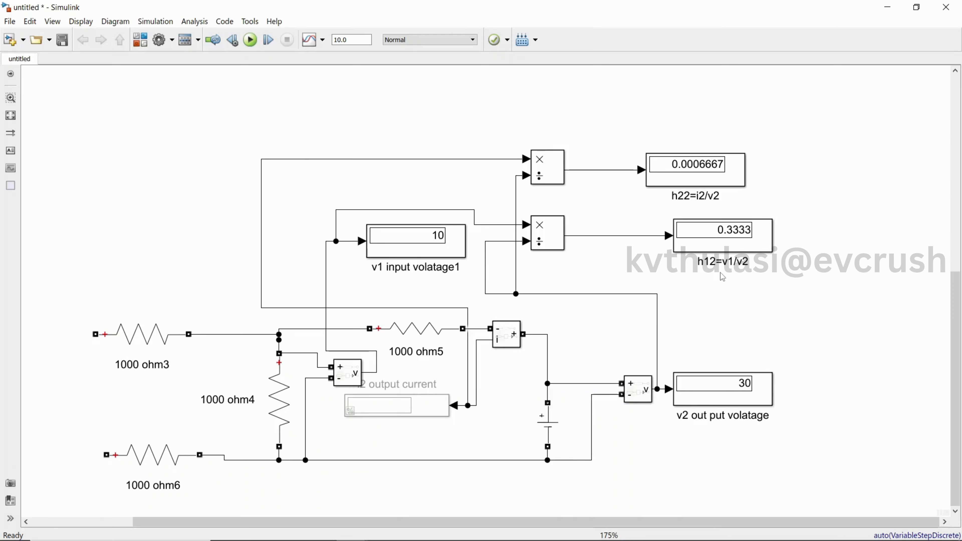
{"action": "double_click", "coordinate": [367, 414]}
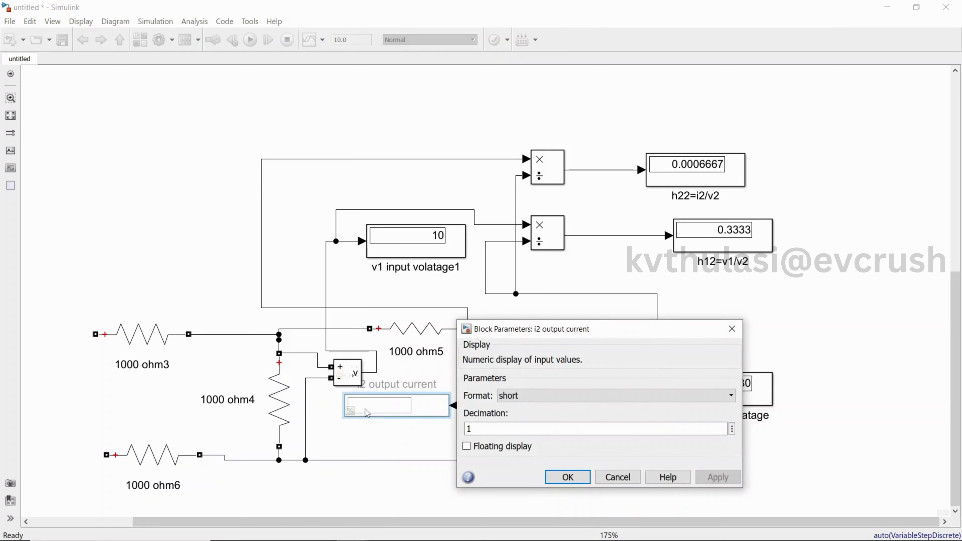
{"action": "left_click", "coordinate": [567, 477]}
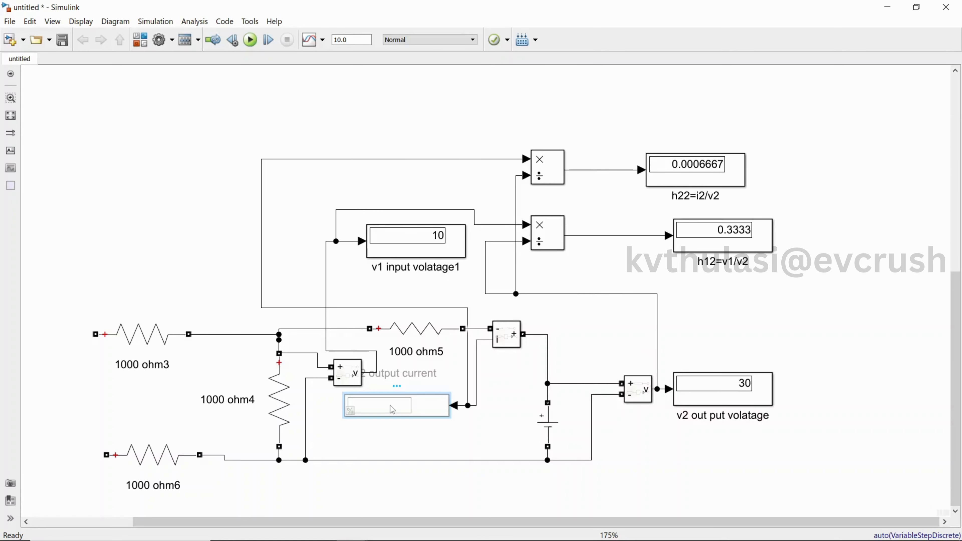
{"action": "right_click", "coordinate": [392, 407]}
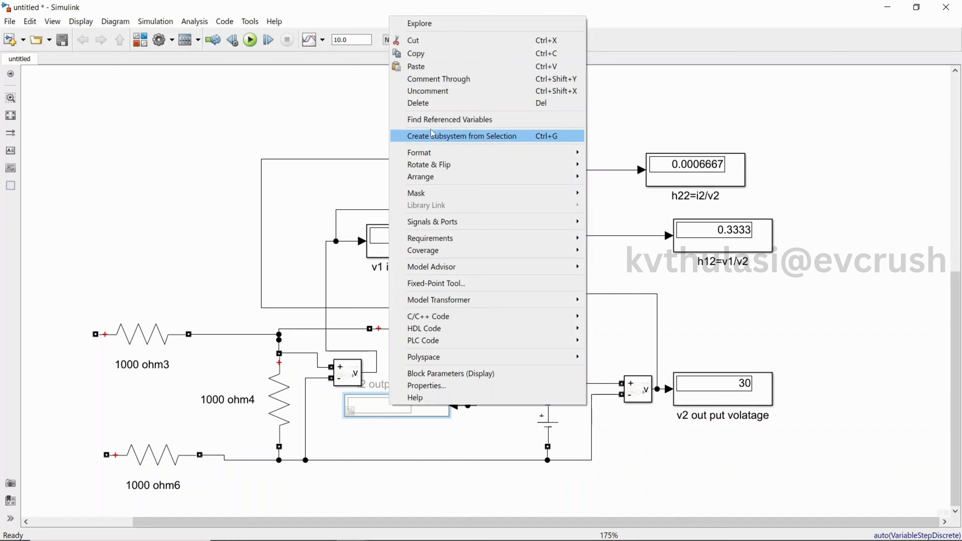
{"action": "left_click", "coordinate": [436, 91]}
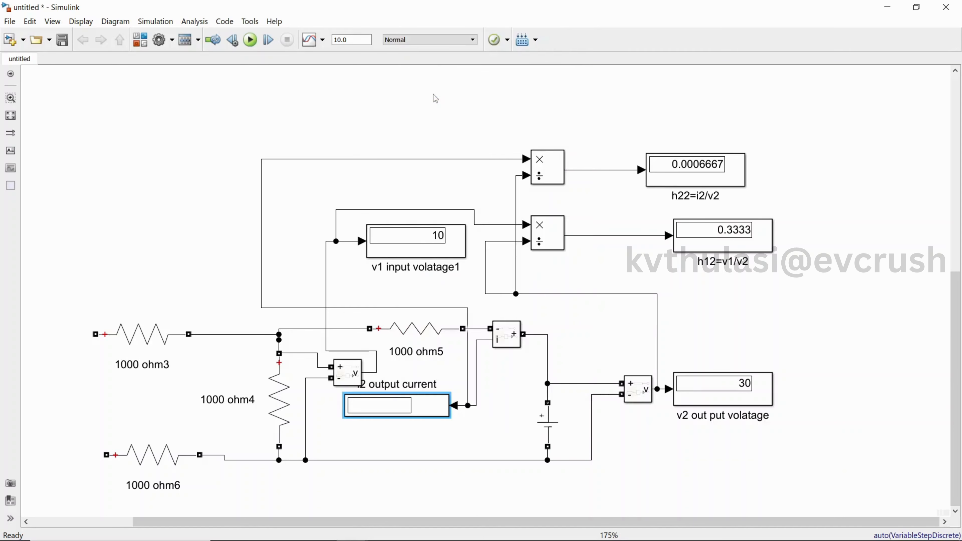
{"action": "left_click", "coordinate": [250, 40]}
Move the i2 output current display slightly lower
{"action": "left_click_drag", "start_coordinate": [377, 417], "coordinate": [379, 440]}
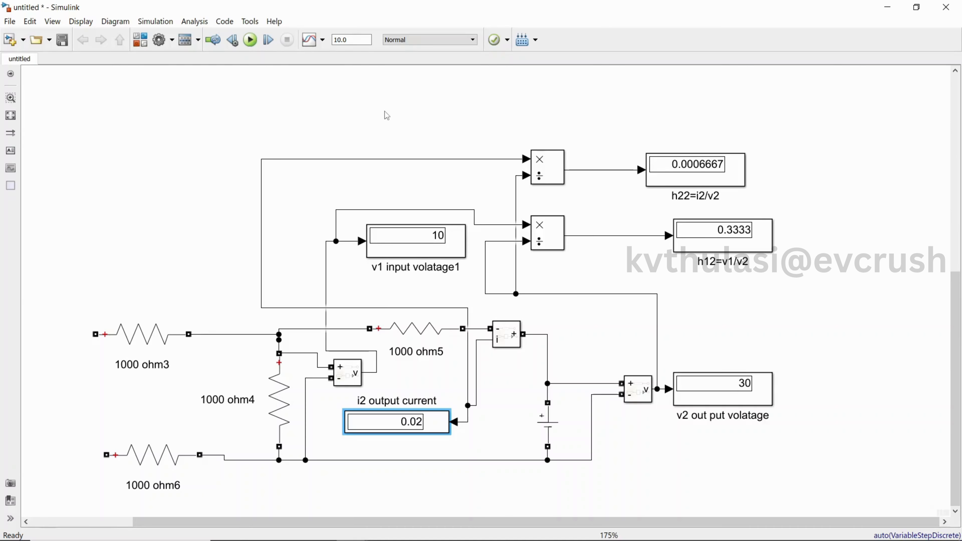
{"action": "left_click", "coordinate": [325, 118]}
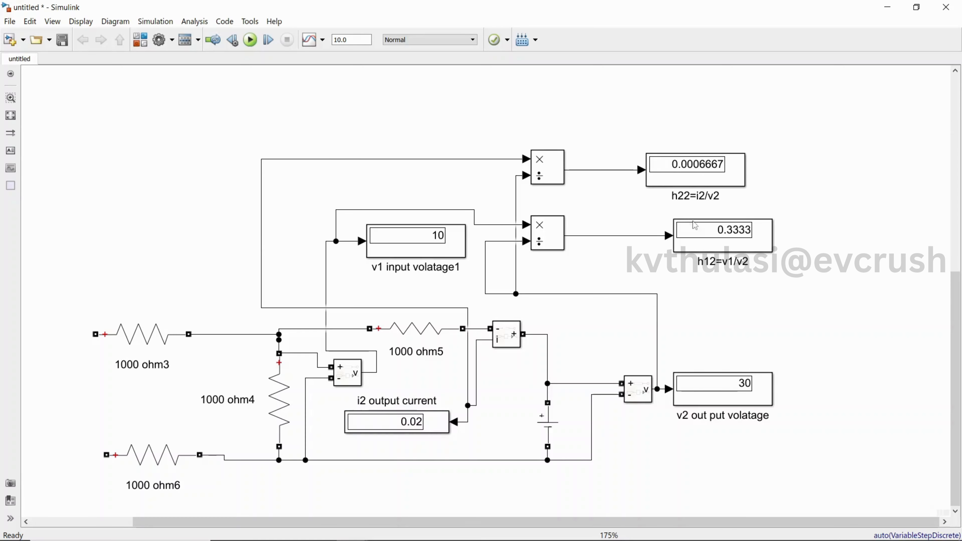
{"action": "left_click_drag", "start_coordinate": [674, 523], "coordinate": [625, 526]}
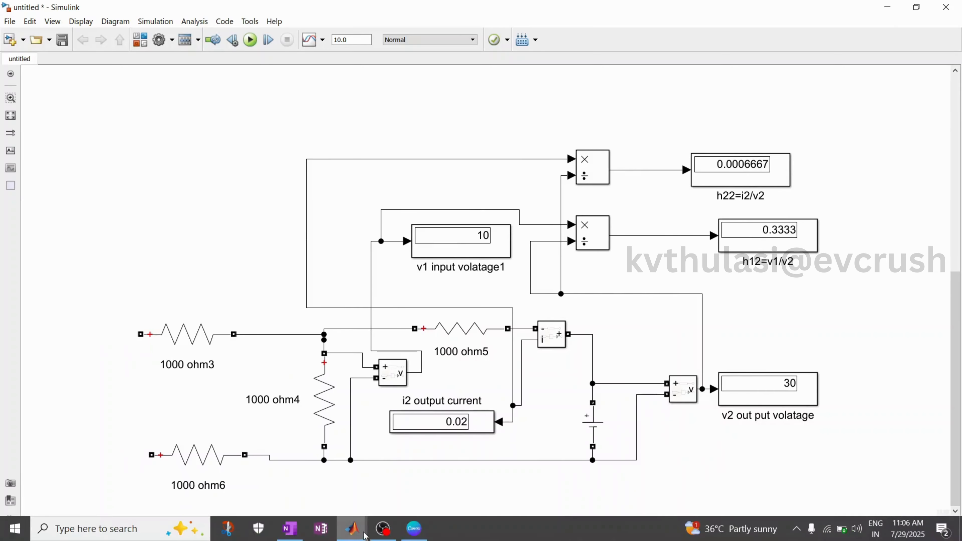
{"action": "left_click", "coordinate": [311, 533]}
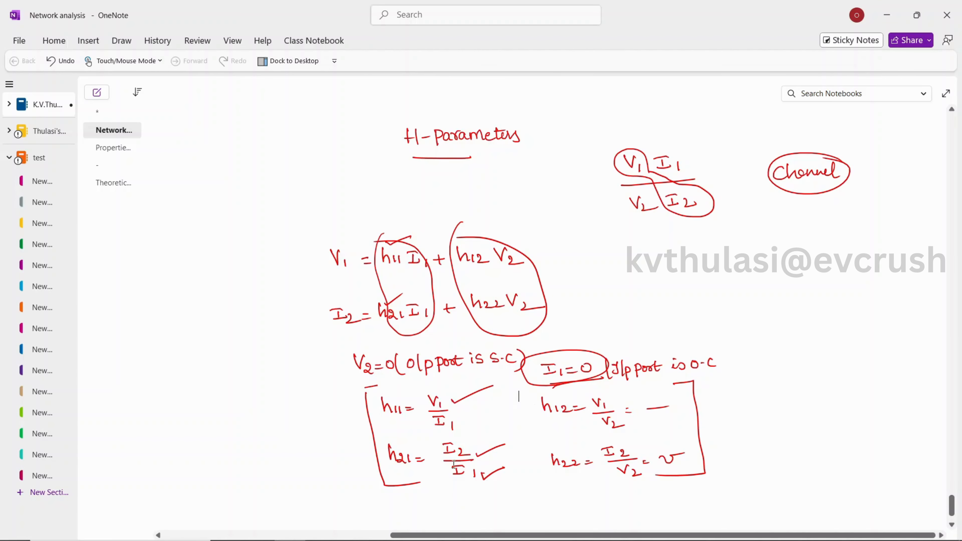
{"action": "left_click", "coordinate": [887, 15]}
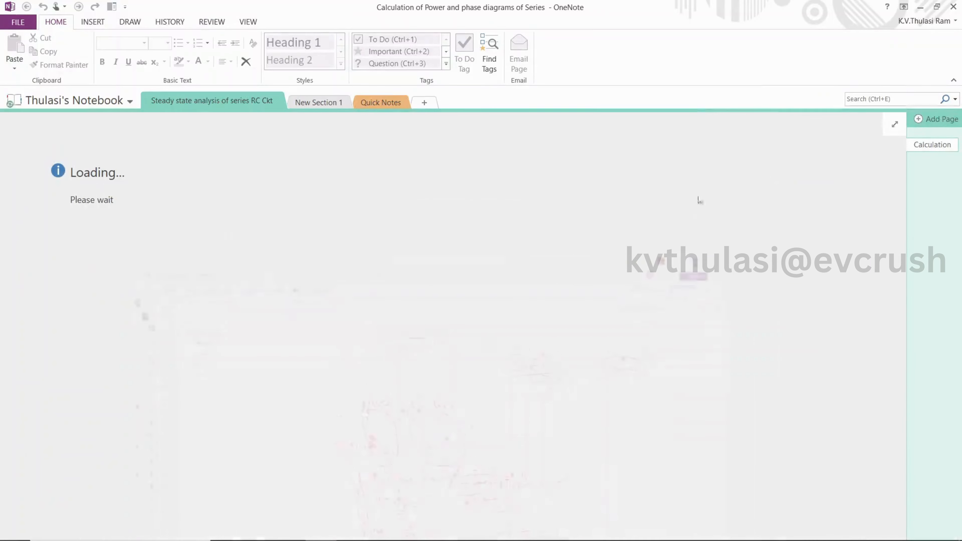
{"action": "left_click", "coordinate": [955, 7]}
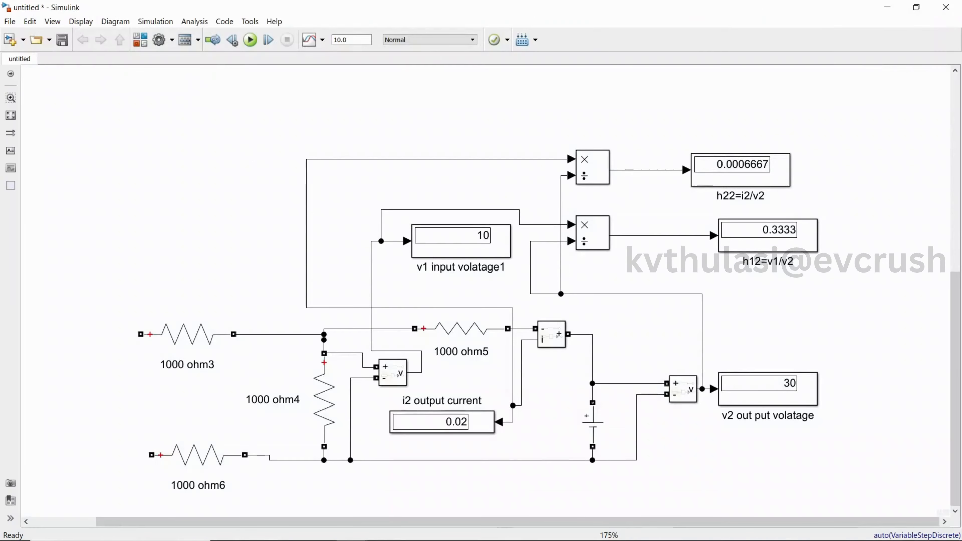
Scroll through the model to review both h-parameter circuits and their displayed readings
{"action": "mouse_move", "coordinate": [500, 525]}
{"action": "left_click_drag", "start_coordinate": [508, 523], "coordinate": [214, 524]}
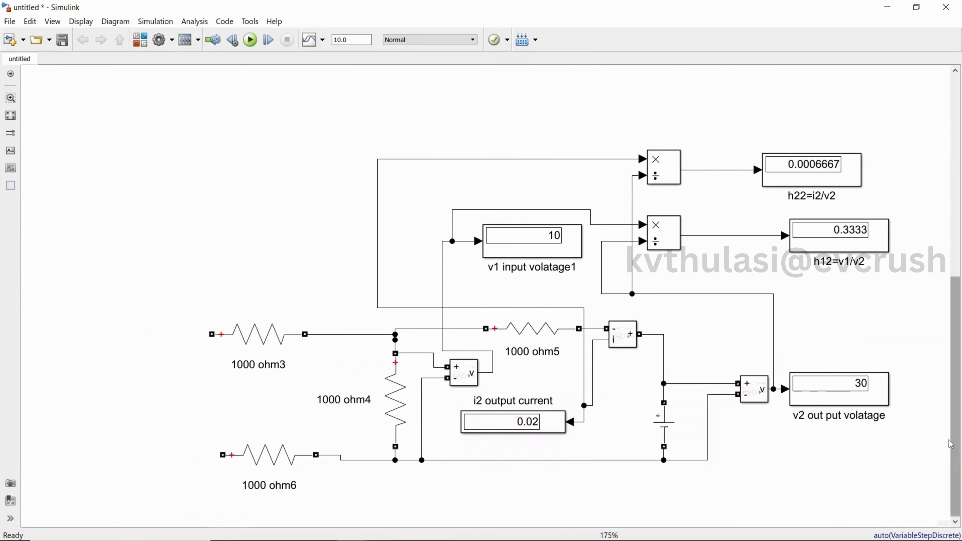
{"action": "left_click_drag", "start_coordinate": [955, 426], "coordinate": [958, 228]}
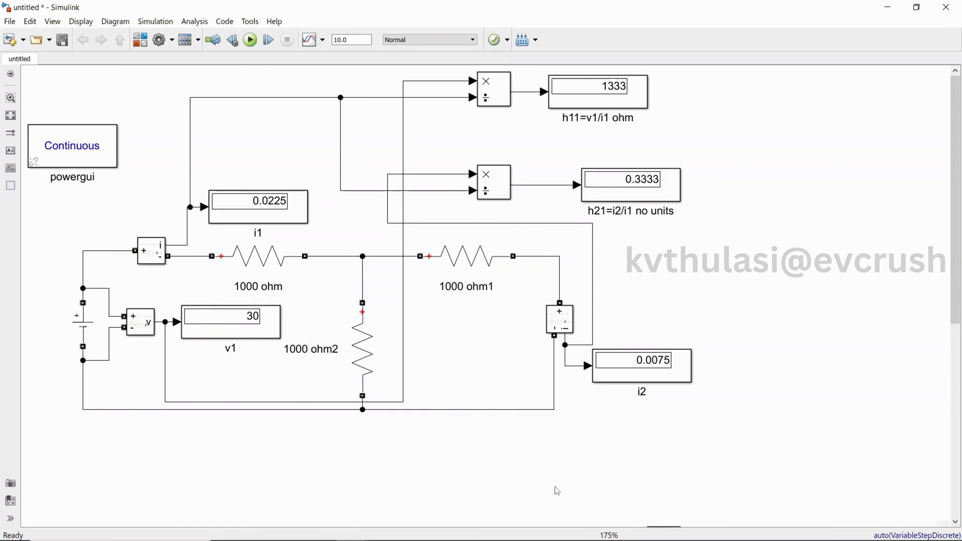
{"action": "left_click_drag", "start_coordinate": [958, 286], "coordinate": [961, 484]}
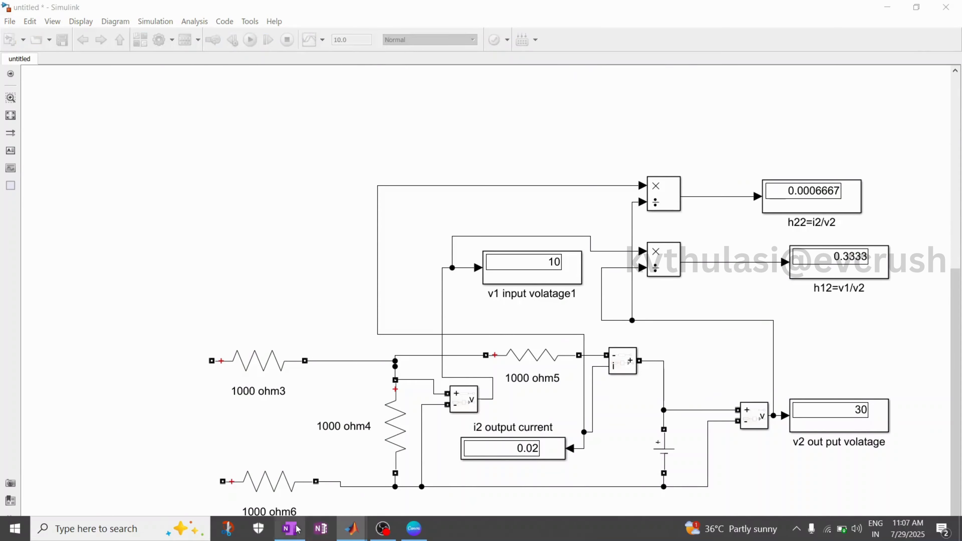
Switch to the OneNote notes page and underline the word Channel
{"action": "left_click", "coordinate": [324, 528]}
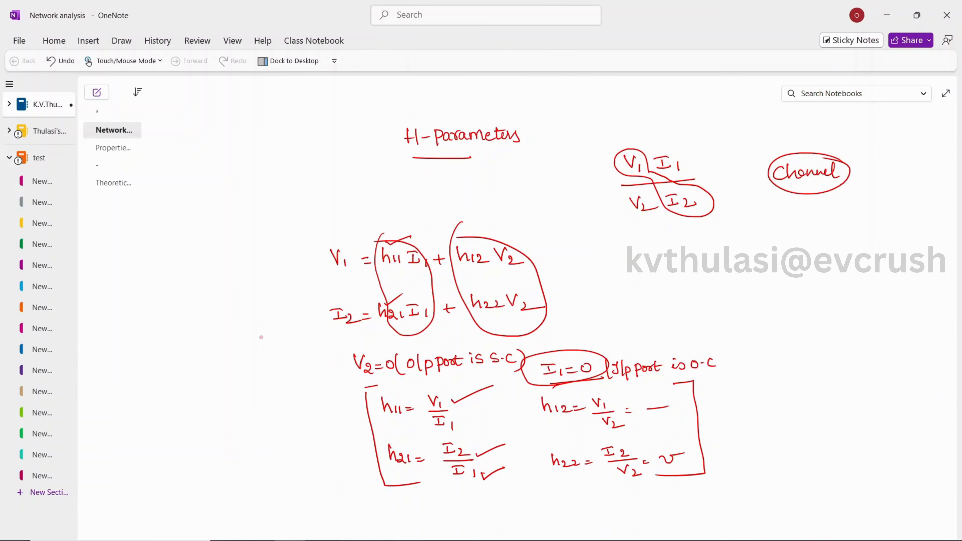
{"action": "left_click_drag", "start_coordinate": [772, 192], "coordinate": [842, 185]}
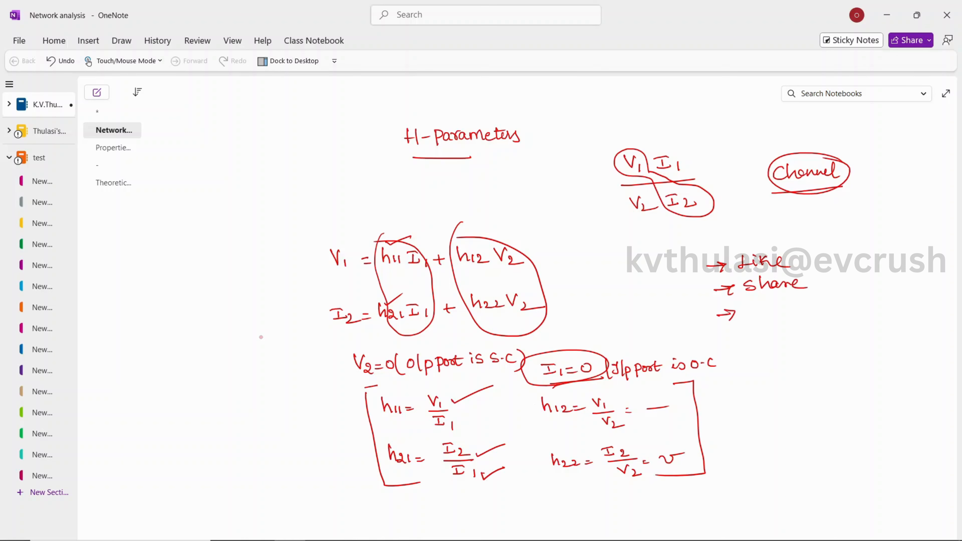
Handwrite arrowed items Comment, the presenter's name and Free S+F below Like and share
{"action": "left_click_drag", "start_coordinate": [767, 307], "coordinate": [768, 319]}
{"action": "left_click_drag", "start_coordinate": [770, 311], "coordinate": [769, 319]}
{"action": "left_click_drag", "start_coordinate": [795, 314], "coordinate": [821, 304]}
{"action": "left_click_drag", "start_coordinate": [720, 346], "coordinate": [764, 347]}
{"action": "left_click_drag", "start_coordinate": [767, 346], "coordinate": [861, 349]}
{"action": "left_click_drag", "start_coordinate": [796, 336], "coordinate": [868, 340]}
{"action": "mouse_move", "coordinate": [867, 321]}
{"action": "left_mouse_down"}
{"action": "mouse_move", "coordinate": [884, 319]}
{"action": "mouse_move", "coordinate": [886, 354]}
{"action": "mouse_move", "coordinate": [895, 343]}
{"action": "mouse_move", "coordinate": [899, 357]}
{"action": "left_mouse_up"}
{"action": "left_click_drag", "start_coordinate": [758, 388], "coordinate": [755, 372]}
{"action": "mouse_move", "coordinate": [753, 370]}
{"action": "left_mouse_down"}
{"action": "mouse_move", "coordinate": [769, 368]}
{"action": "mouse_move", "coordinate": [769, 377]}
{"action": "left_mouse_up"}
{"action": "mouse_move", "coordinate": [768, 377]}
{"action": "left_mouse_down"}
{"action": "mouse_move", "coordinate": [830, 375]}
{"action": "mouse_move", "coordinate": [818, 381]}
{"action": "left_mouse_up"}
{"action": "mouse_move", "coordinate": [833, 377]}
{"action": "left_mouse_down"}
{"action": "mouse_move", "coordinate": [844, 376]}
{"action": "mouse_move", "coordinate": [840, 384]}
{"action": "left_mouse_up"}
{"action": "mouse_move", "coordinate": [851, 371]}
{"action": "left_mouse_down"}
{"action": "mouse_move", "coordinate": [851, 384]}
{"action": "mouse_move", "coordinate": [870, 387]}
{"action": "left_mouse_up"}
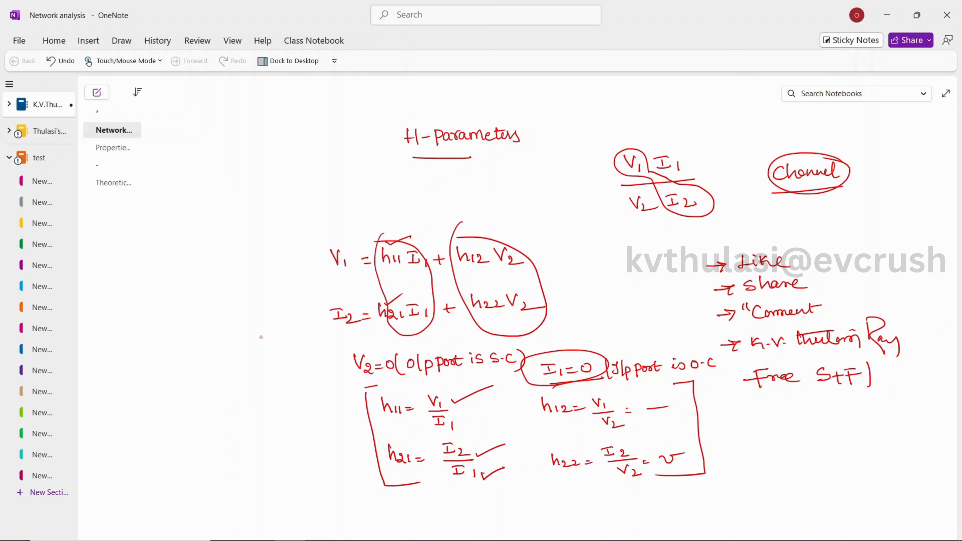
Finish the Free S+F line and handwrite another arrowed item with the presenter's short name
{"action": "left_click_drag", "start_coordinate": [815, 366], "coordinate": [811, 389]}
{"action": "left_click_drag", "start_coordinate": [732, 425], "coordinate": [756, 422]}
{"action": "mouse_move", "coordinate": [745, 416]}
{"action": "left_mouse_down"}
{"action": "mouse_move", "coordinate": [764, 419]}
{"action": "mouse_move", "coordinate": [757, 432]}
{"action": "left_mouse_up"}
{"action": "mouse_move", "coordinate": [806, 404]}
{"action": "left_mouse_down"}
{"action": "mouse_move", "coordinate": [800, 424]}
{"action": "mouse_move", "coordinate": [830, 442]}
{"action": "left_mouse_up"}
{"action": "left_click_drag", "start_coordinate": [823, 420], "coordinate": [849, 437]}
{"action": "left_click_drag", "start_coordinate": [810, 447], "coordinate": [876, 433]}
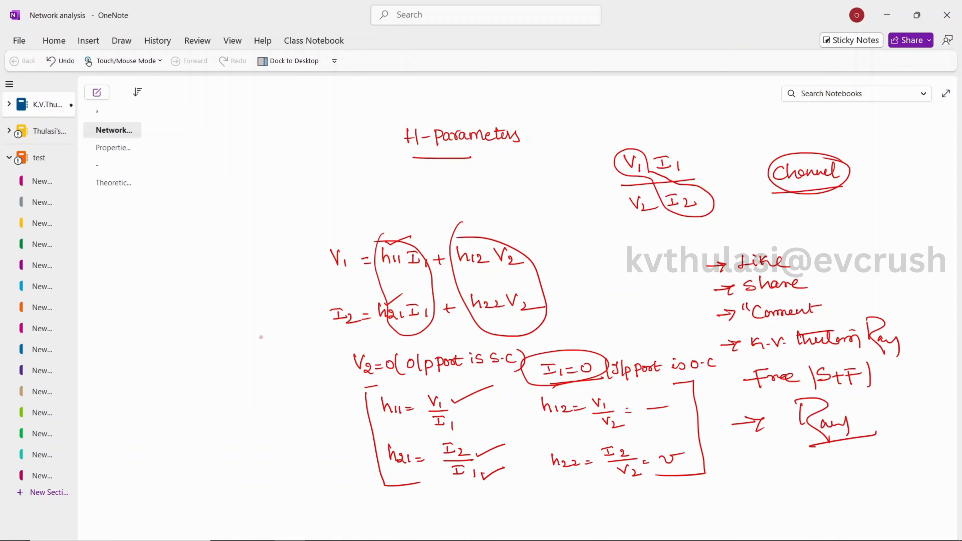